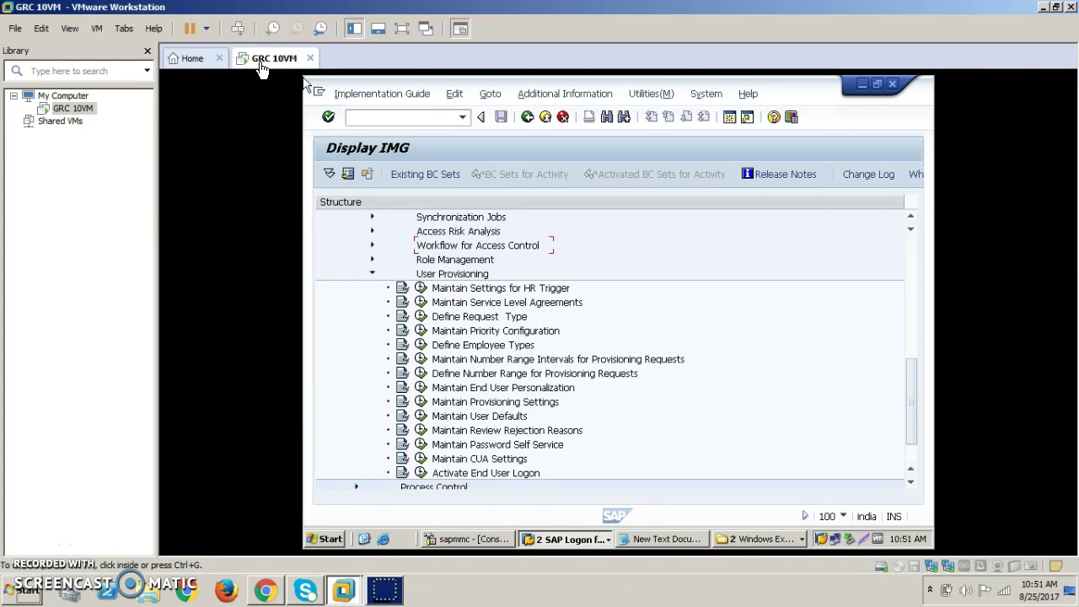
# - Go back twice from Display IMG to SAP Easy Access and make the VM full screen
pyautogui.click(248, 44)
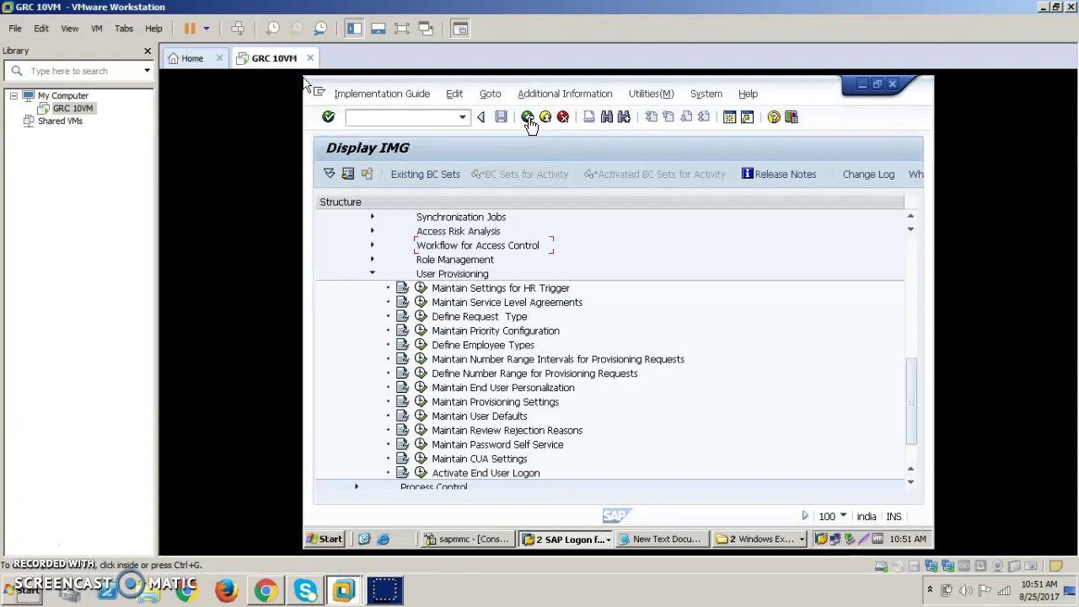
pyautogui.click(527, 118)
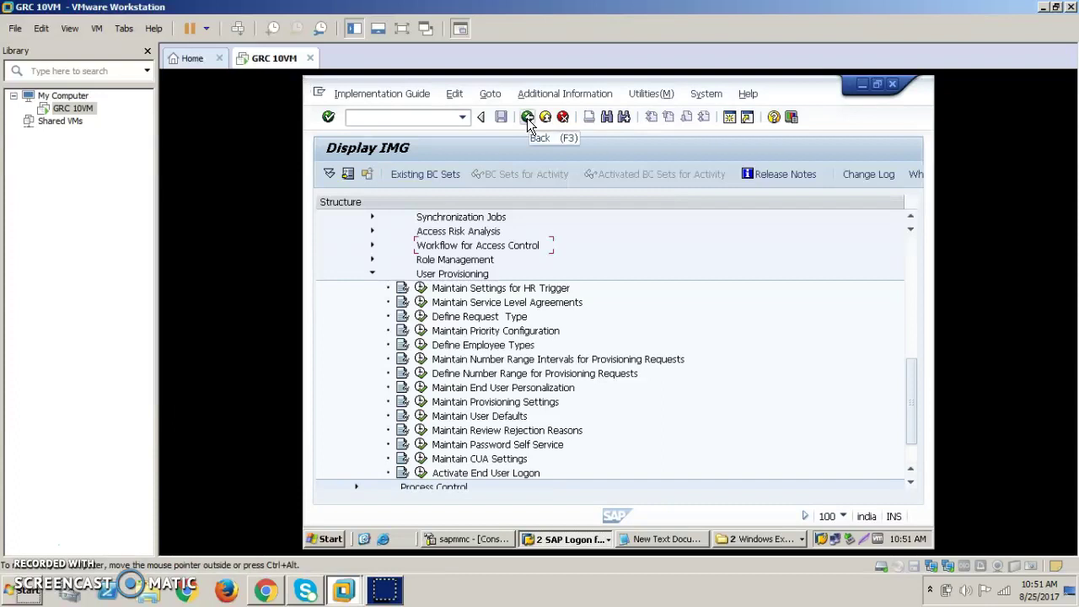
pyautogui.click(528, 118)
pyautogui.click(527, 118)
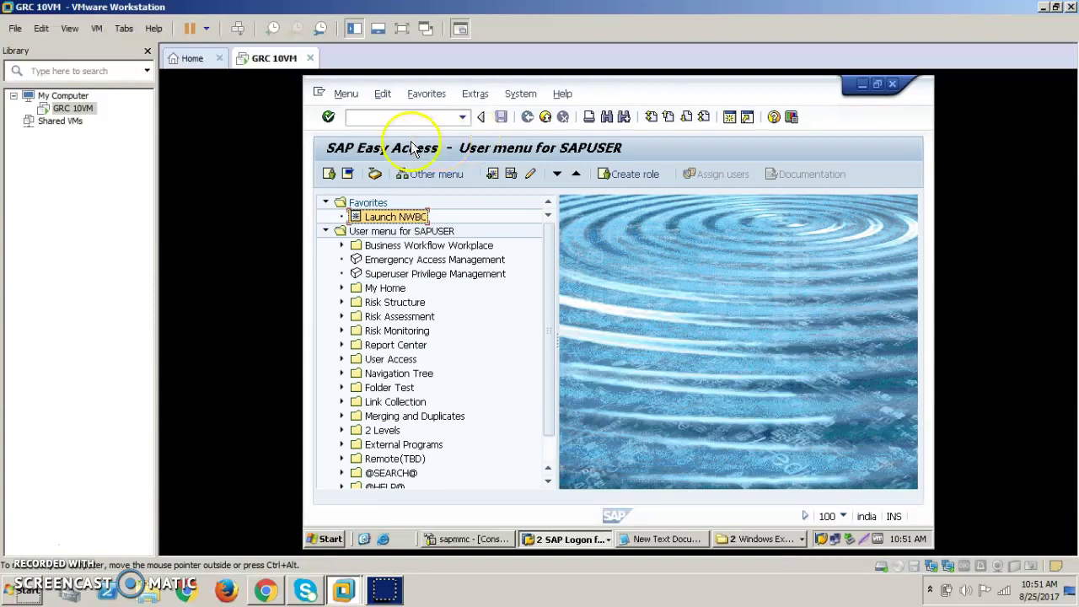
pyautogui.click(405, 116)
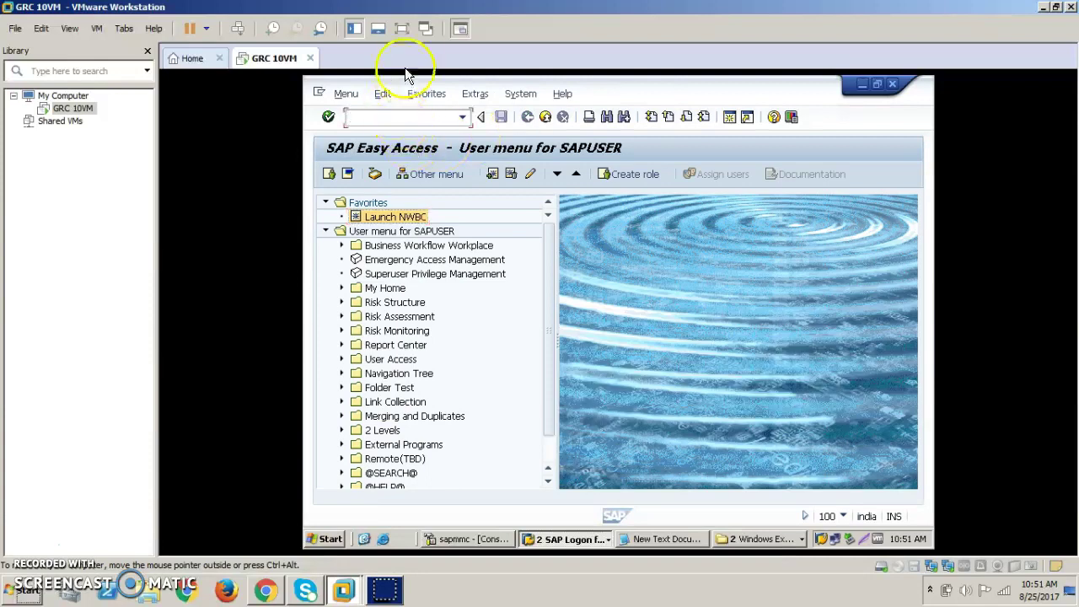
pyautogui.click(404, 30)
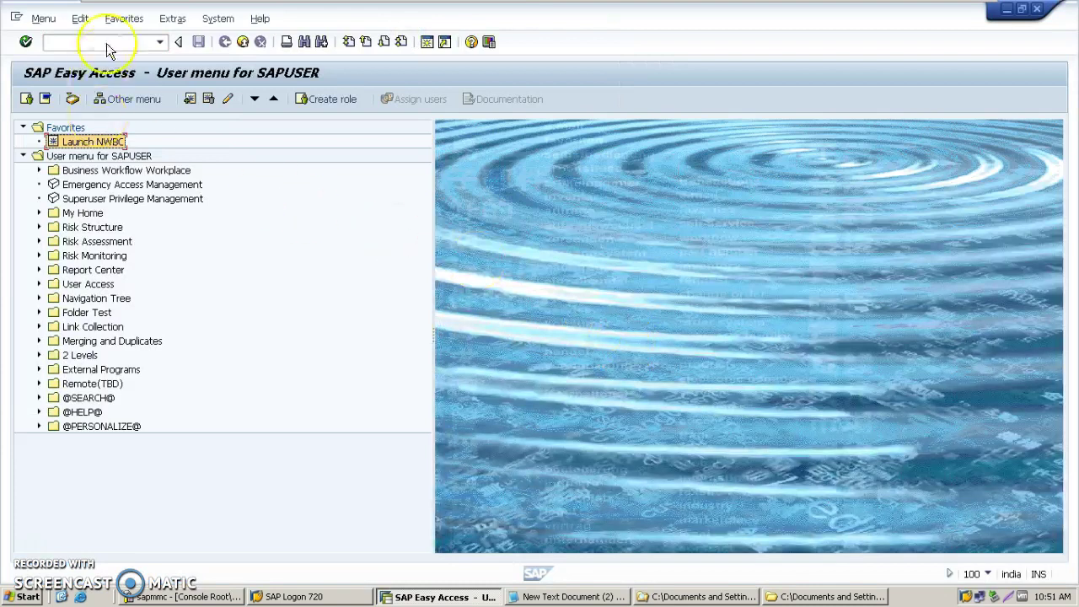
pyautogui.click(95, 44)
pyautogui.write('scc4')
pyautogui.press('Return')
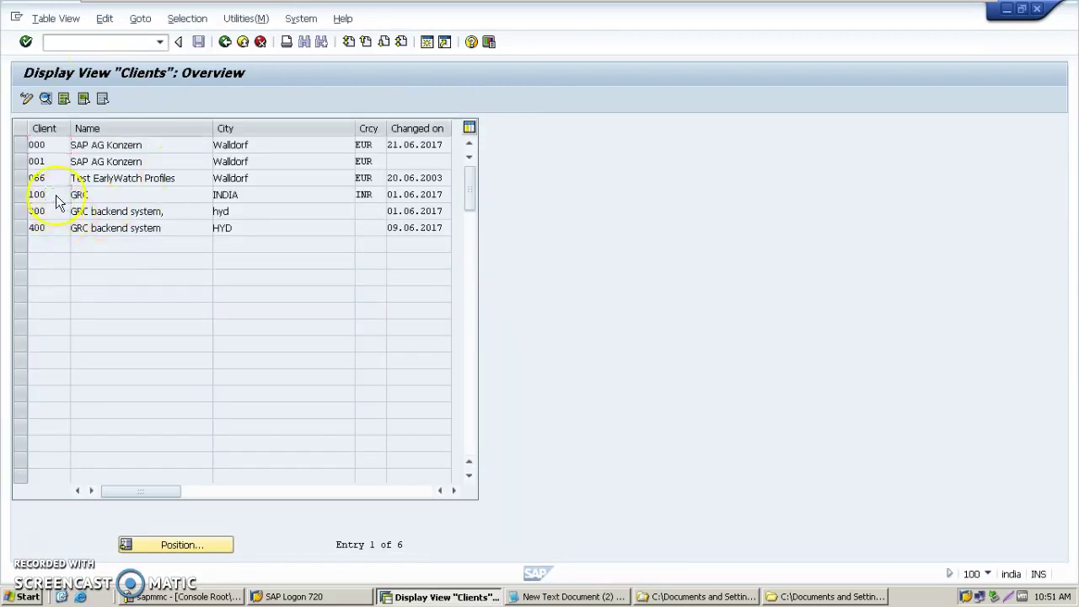
pyautogui.doubleClick(56, 201)
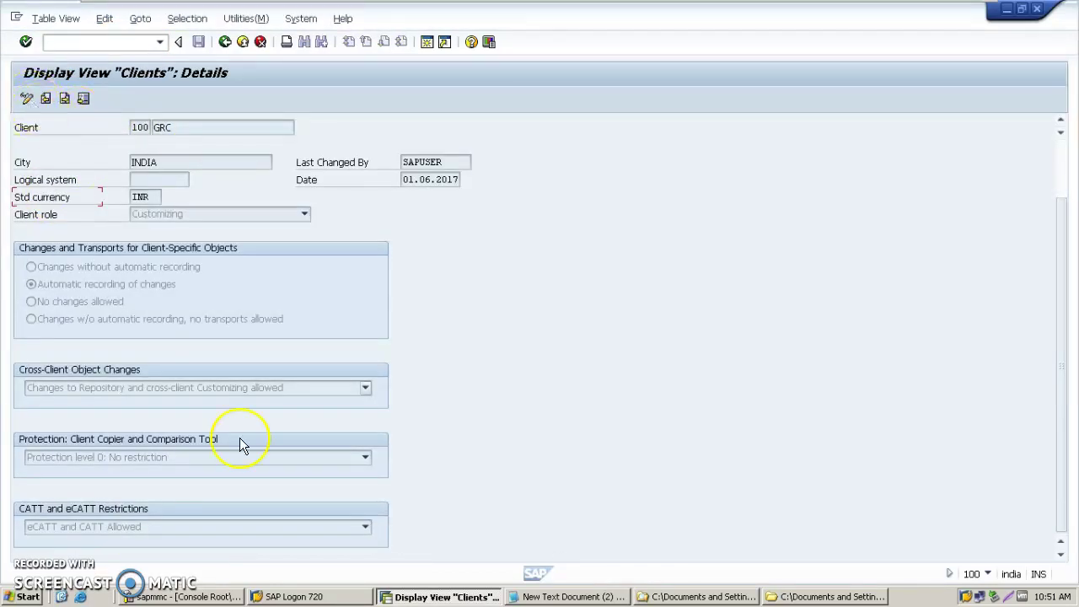
pyautogui.scroll(-3, 455, 516)
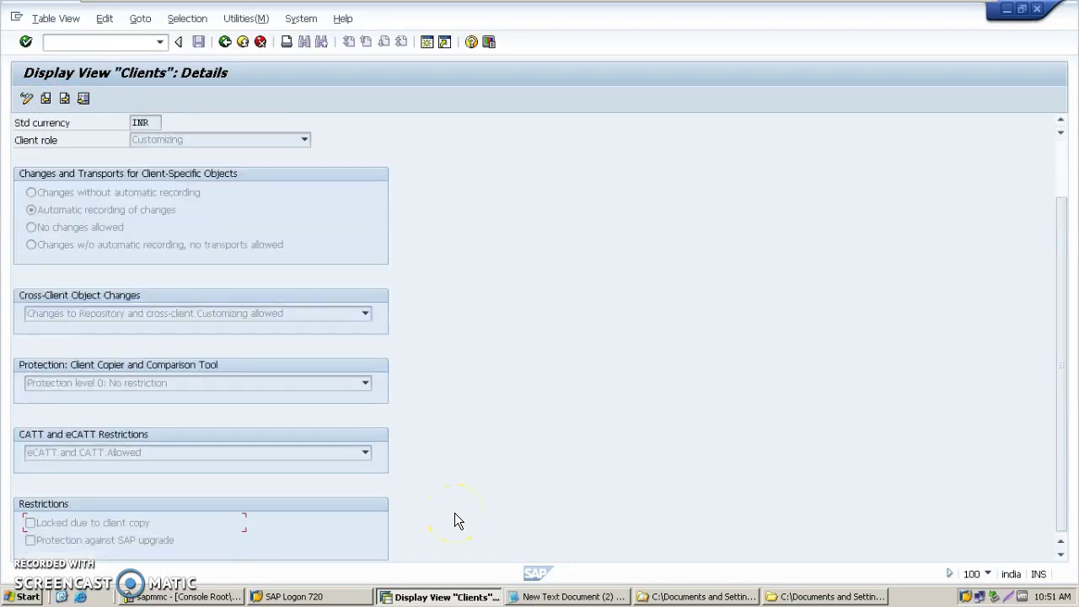
pyautogui.click(116, 454)
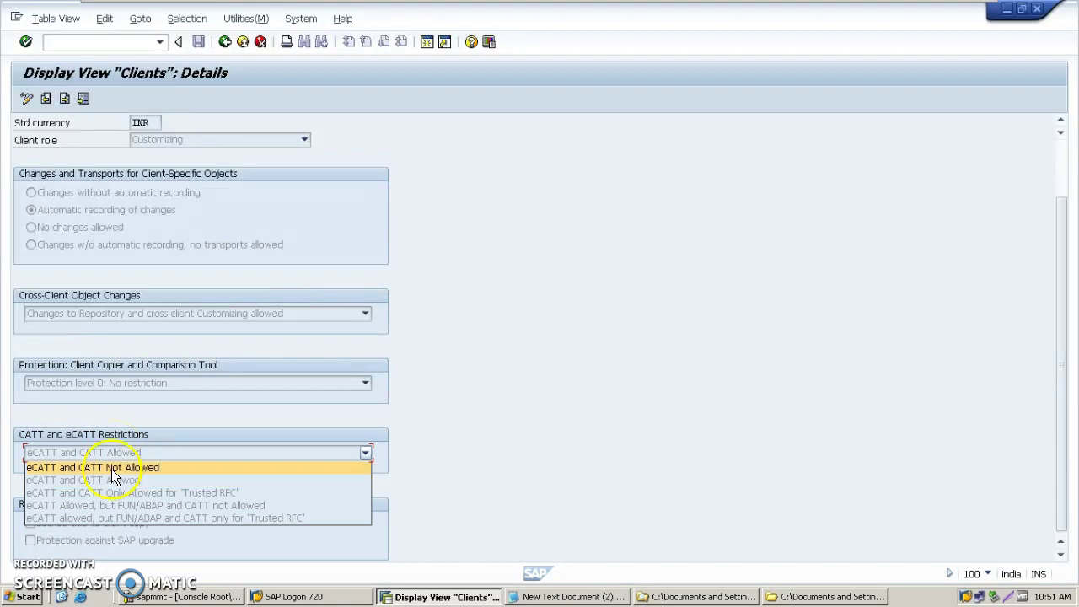
pyautogui.click(110, 482)
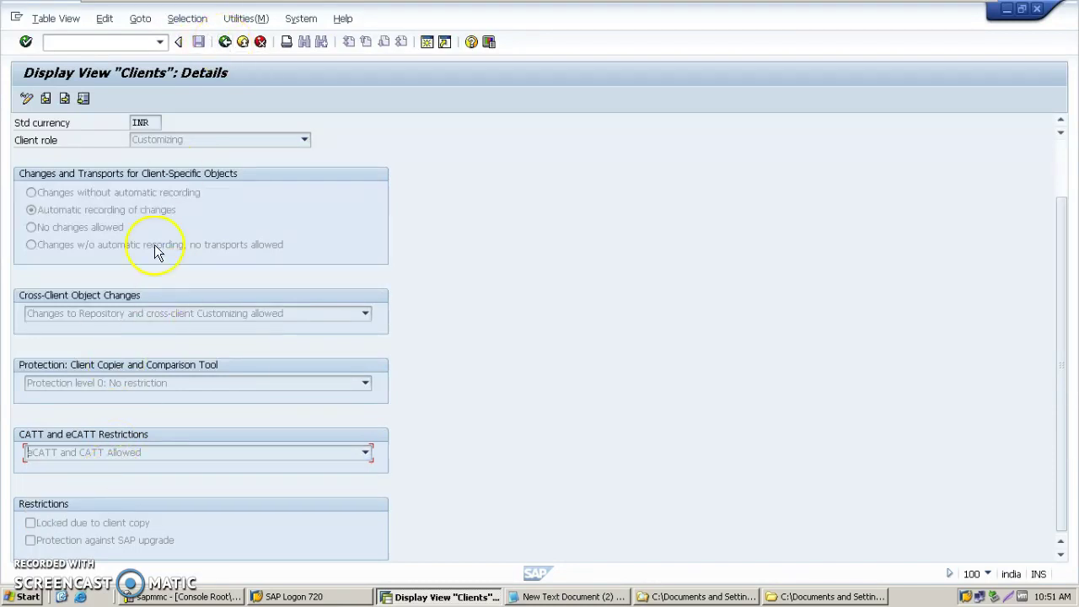
pyautogui.click(135, 453)
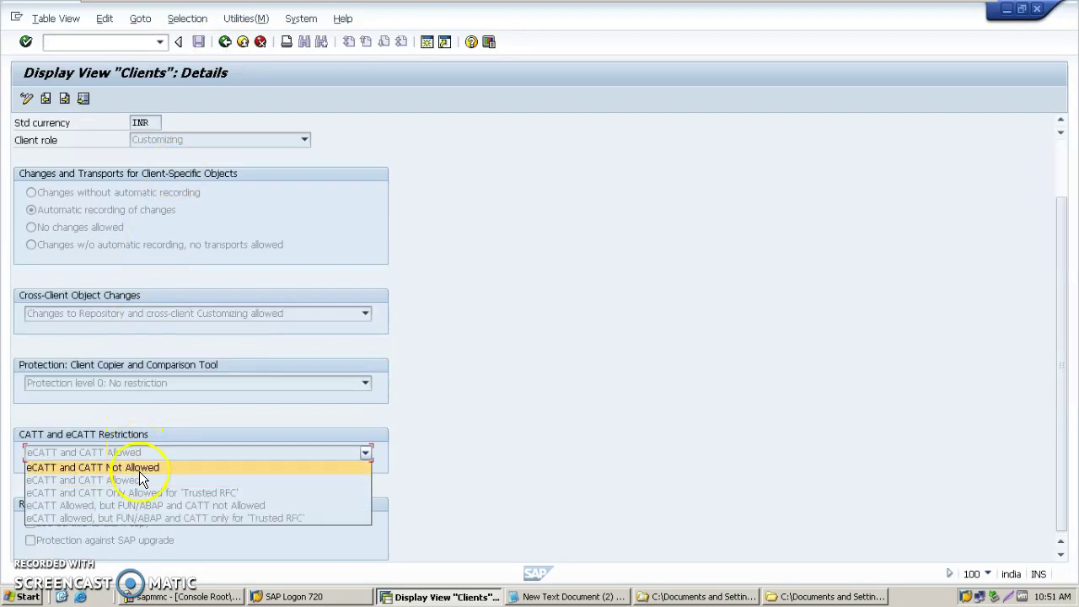
pyautogui.click(140, 468)
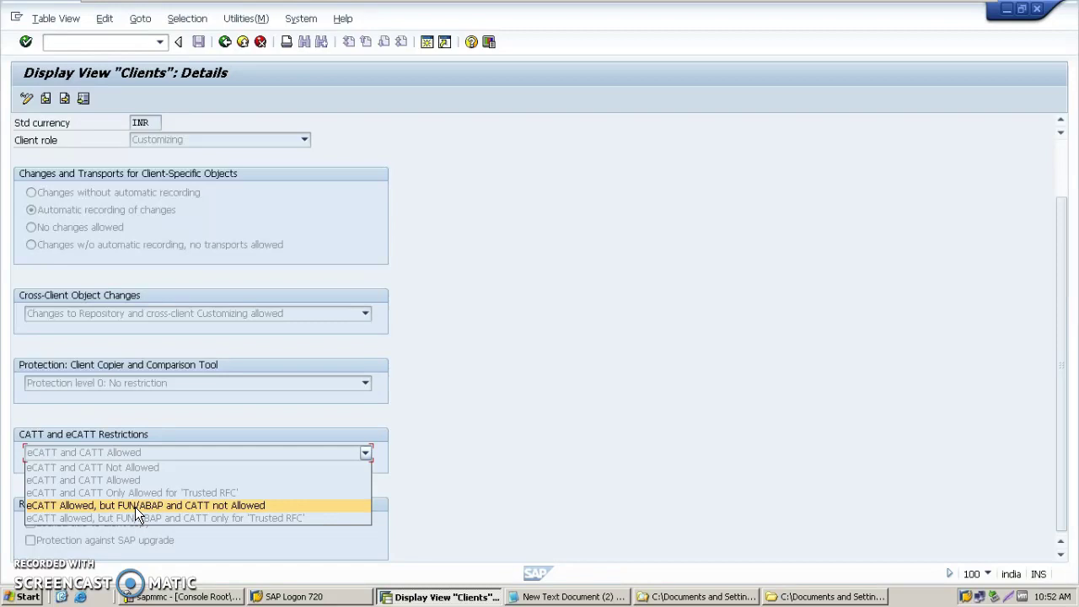
pyautogui.click(134, 484)
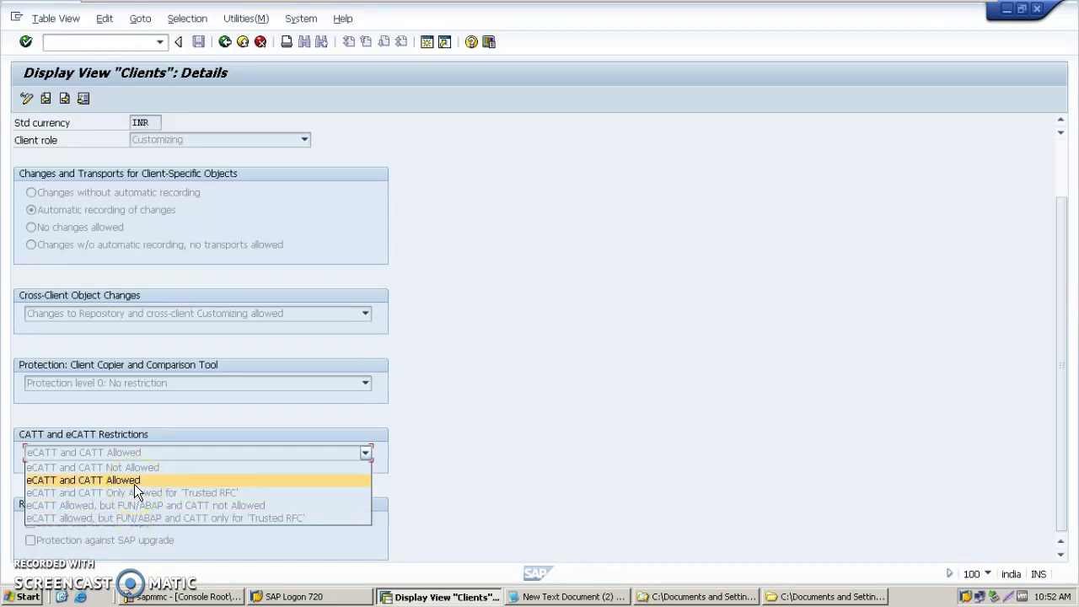
pyautogui.click(134, 484)
pyautogui.click(226, 42)
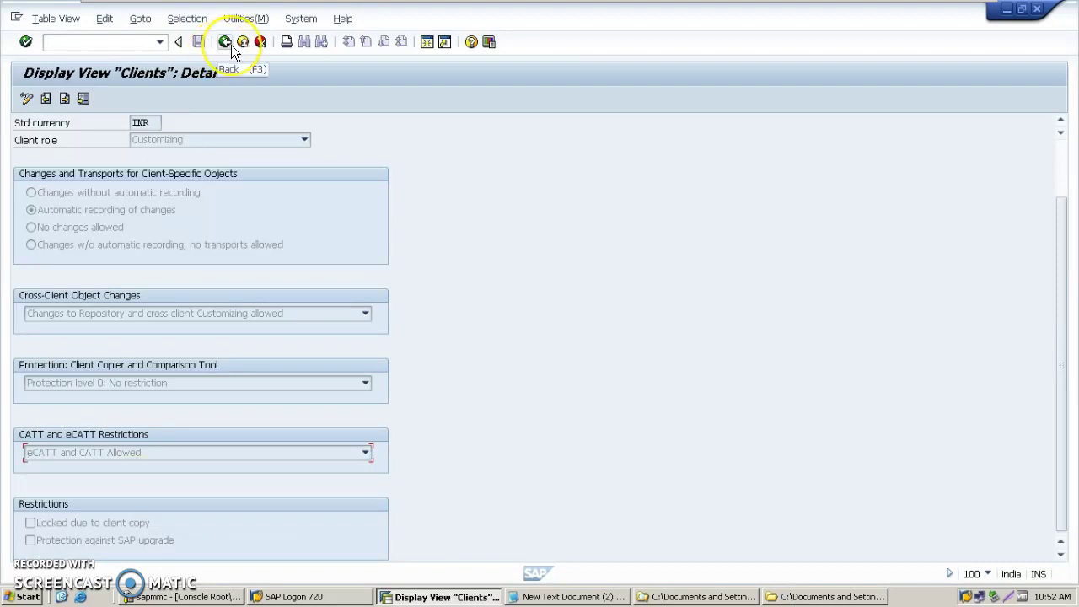
pyautogui.click(231, 44)
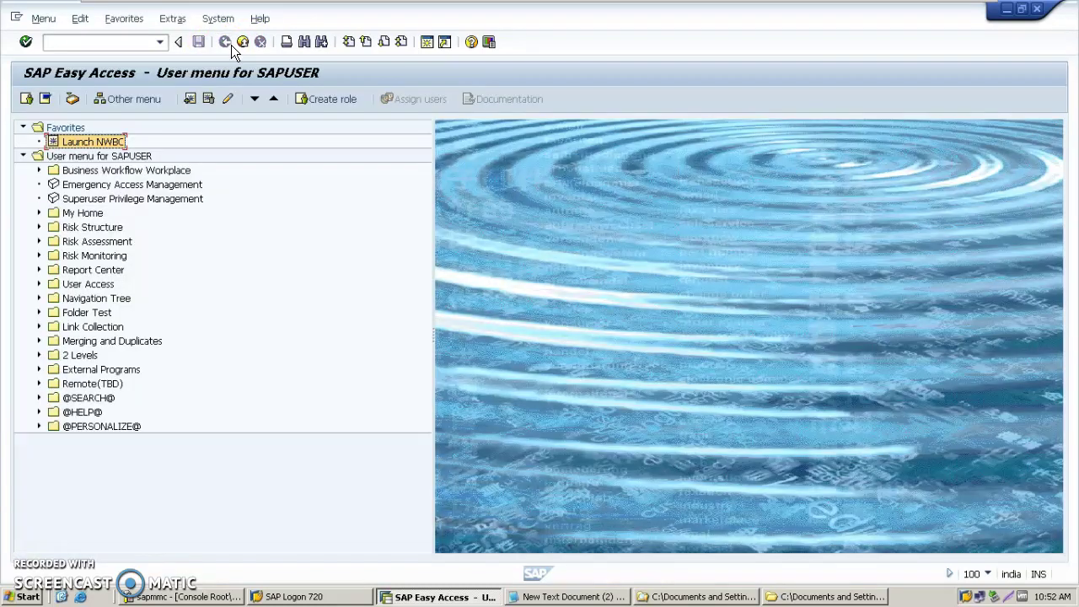
# - Open the eCATT initial screen with transaction SECATT
pyautogui.click(129, 38)
pyautogui.write('SECATT')
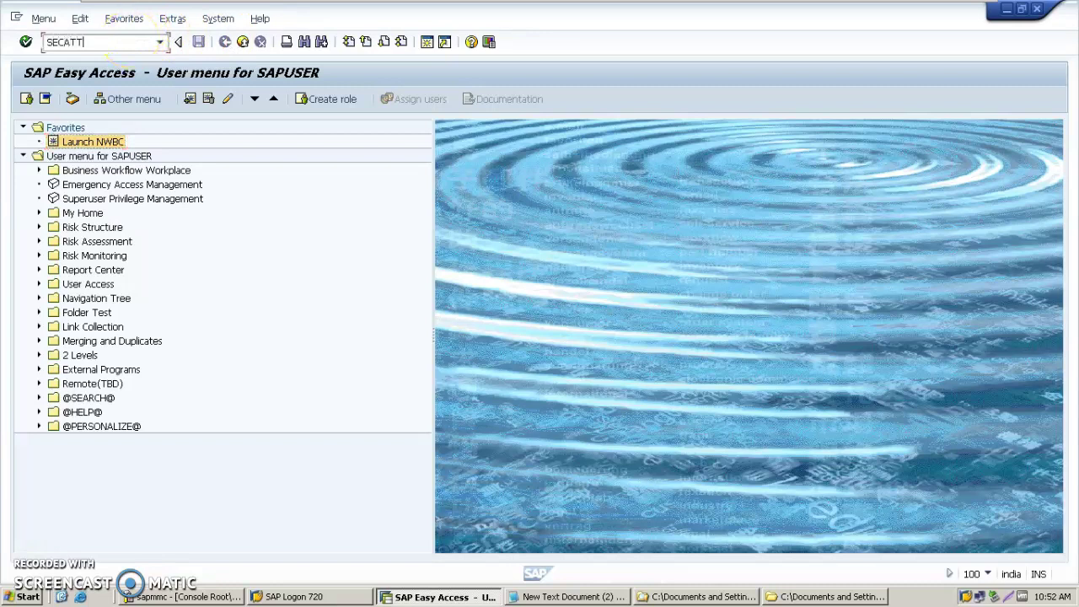
pyautogui.press('Return')
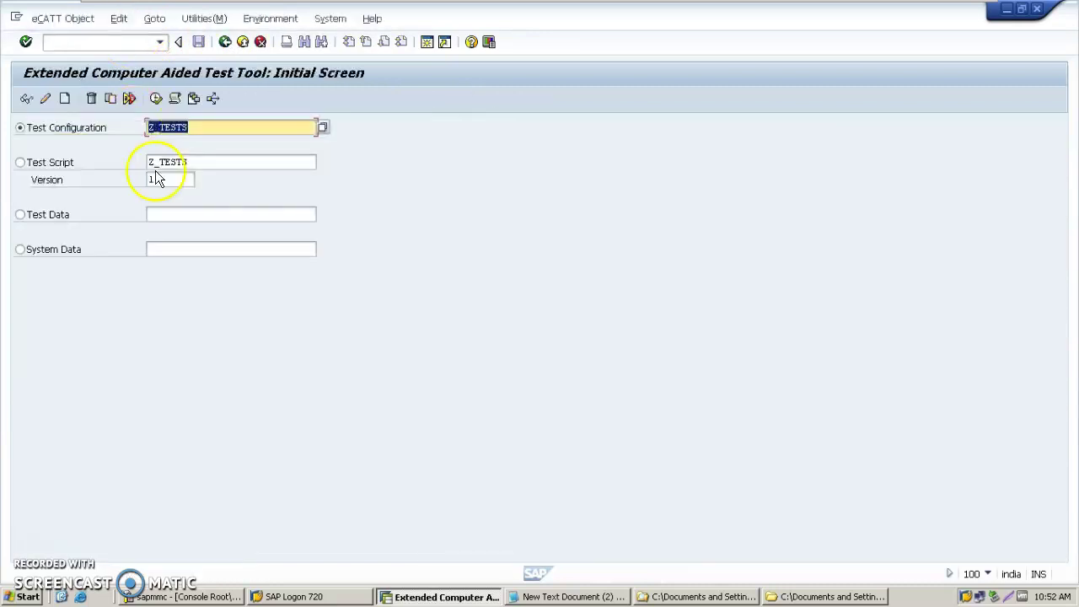
# - Create a new test script named Z_TEST1
pyautogui.click(216, 162)
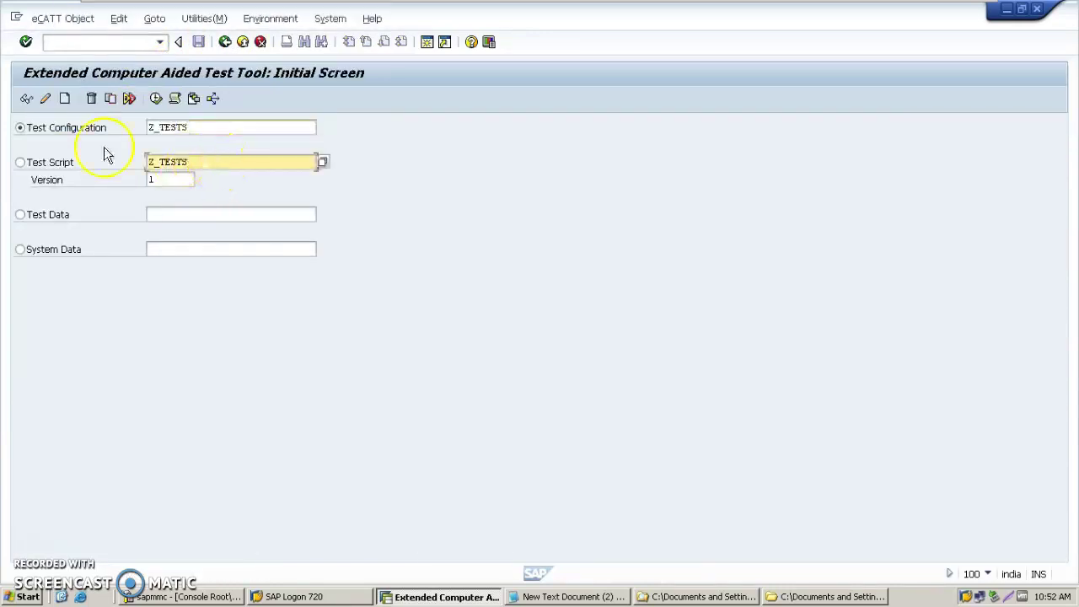
pyautogui.click(20, 162)
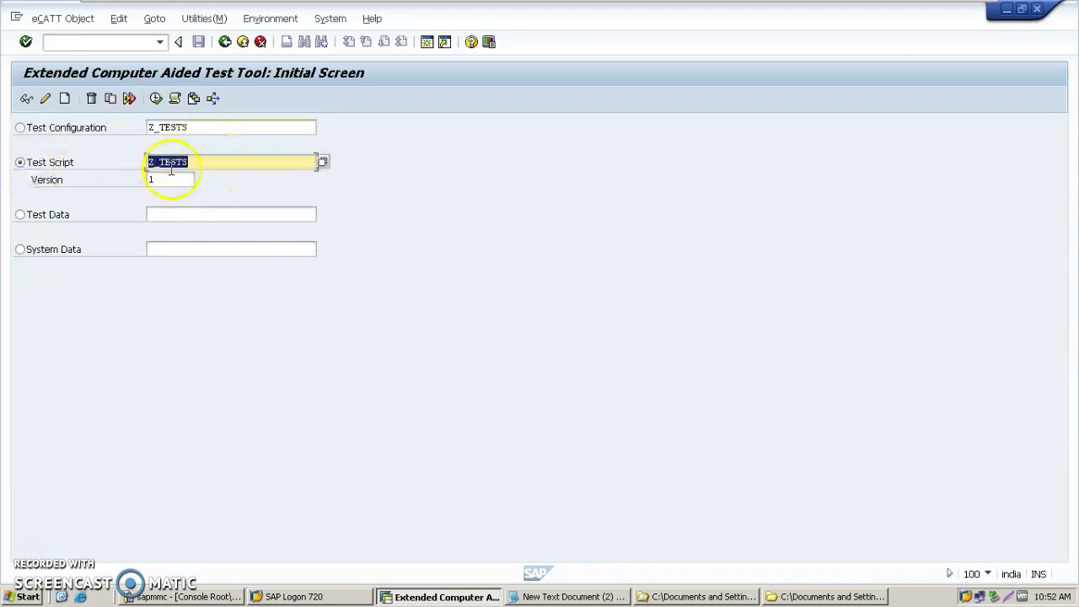
pyautogui.write('Z_TEST1')
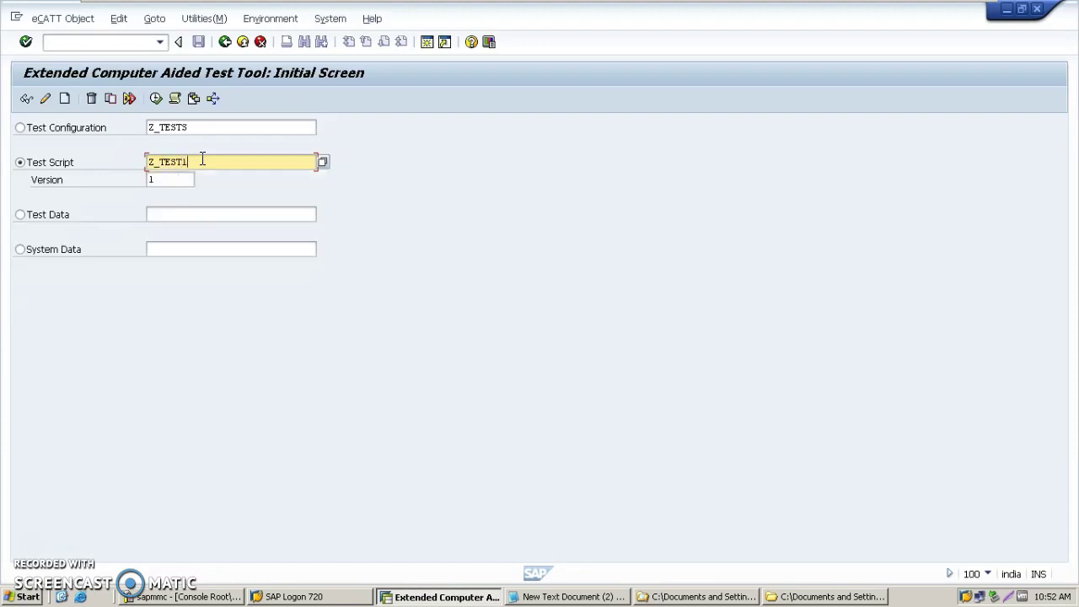
pyautogui.click(65, 99)
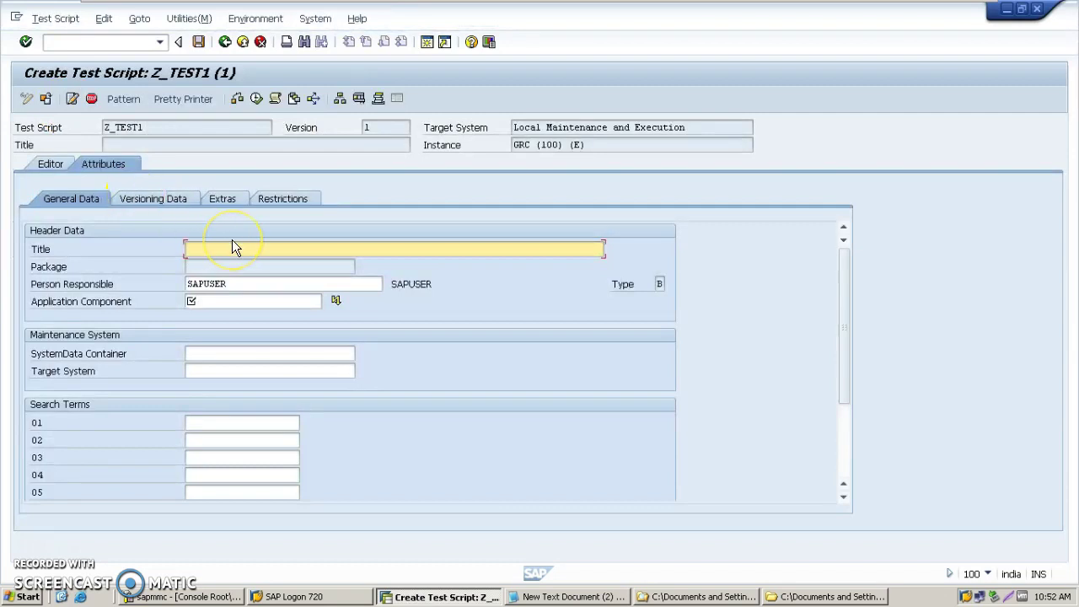
# - Title Z_TEST1 'MASS USER CREATION' and pick application component bc-sec-usr-adm from history
pyautogui.write('MASS USER CREATION')
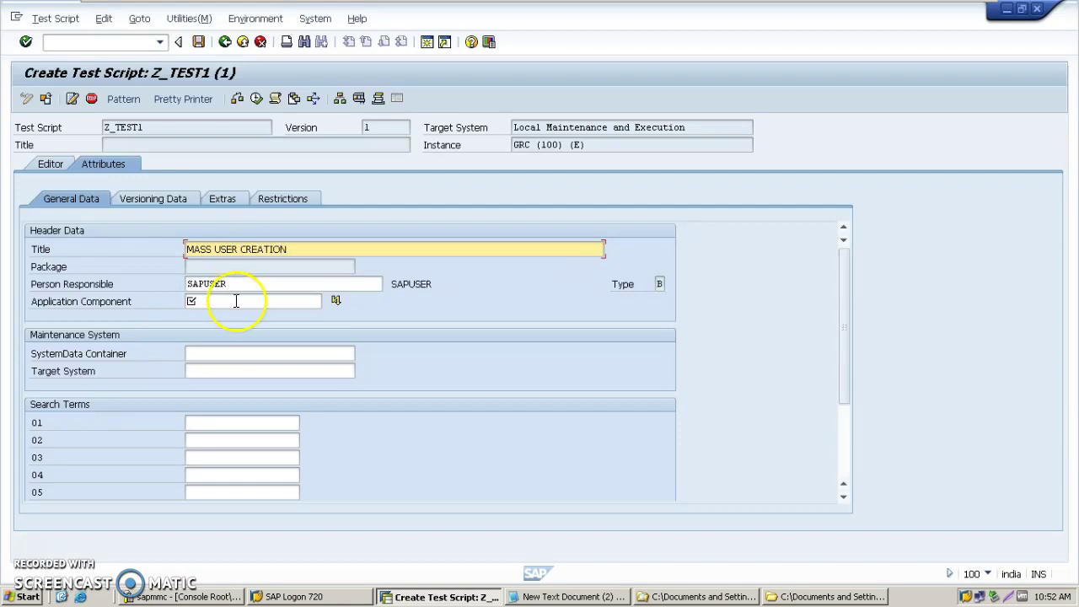
pyautogui.click(233, 301)
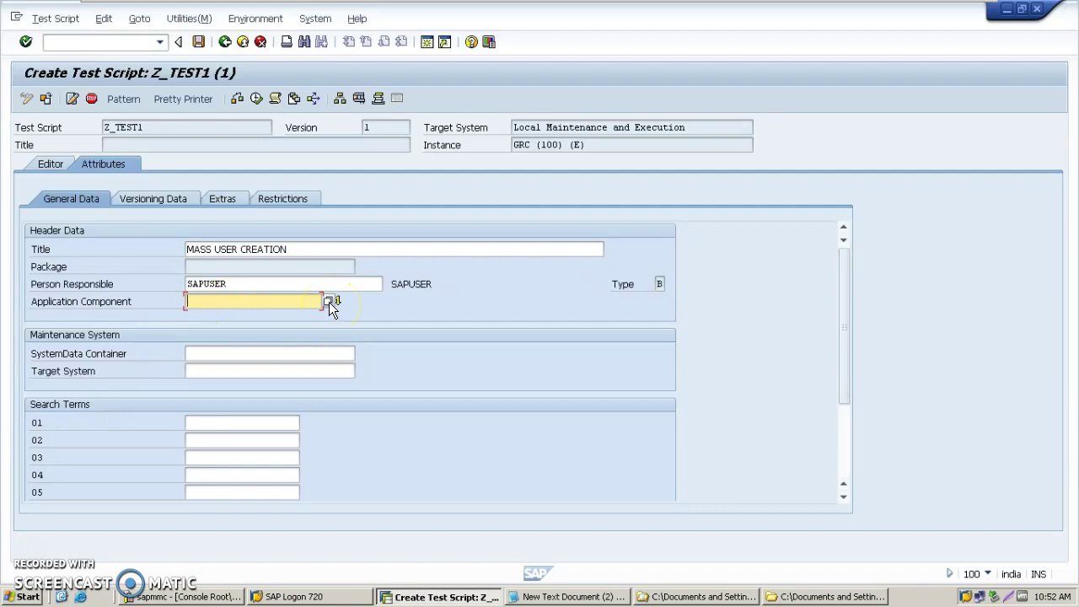
pyautogui.write('SA')
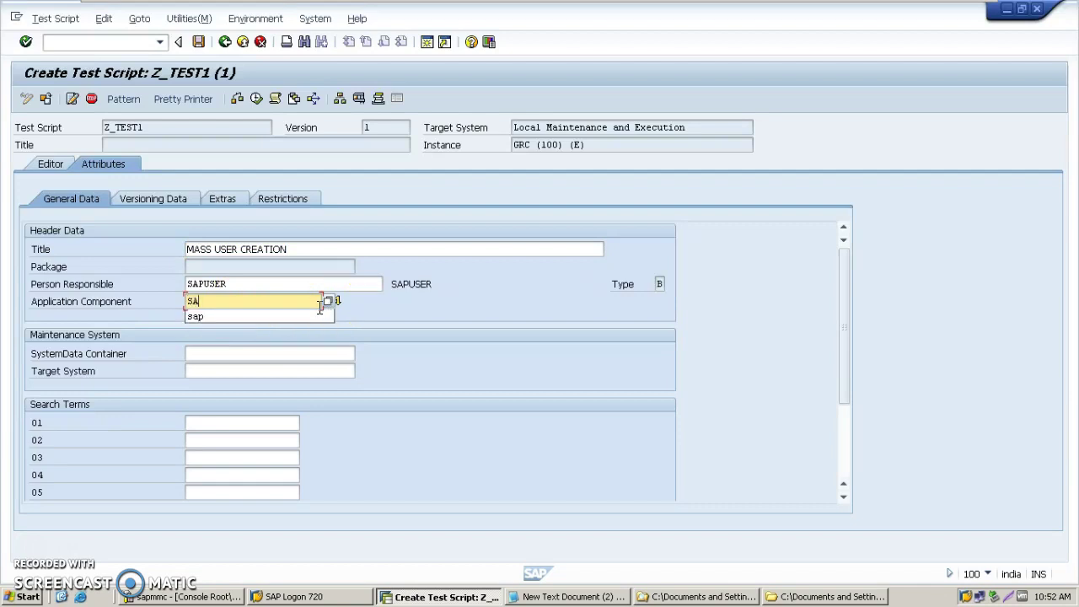
pyautogui.press('BackSpace')
pyautogui.press('BackSpace')
pyautogui.press('Down')
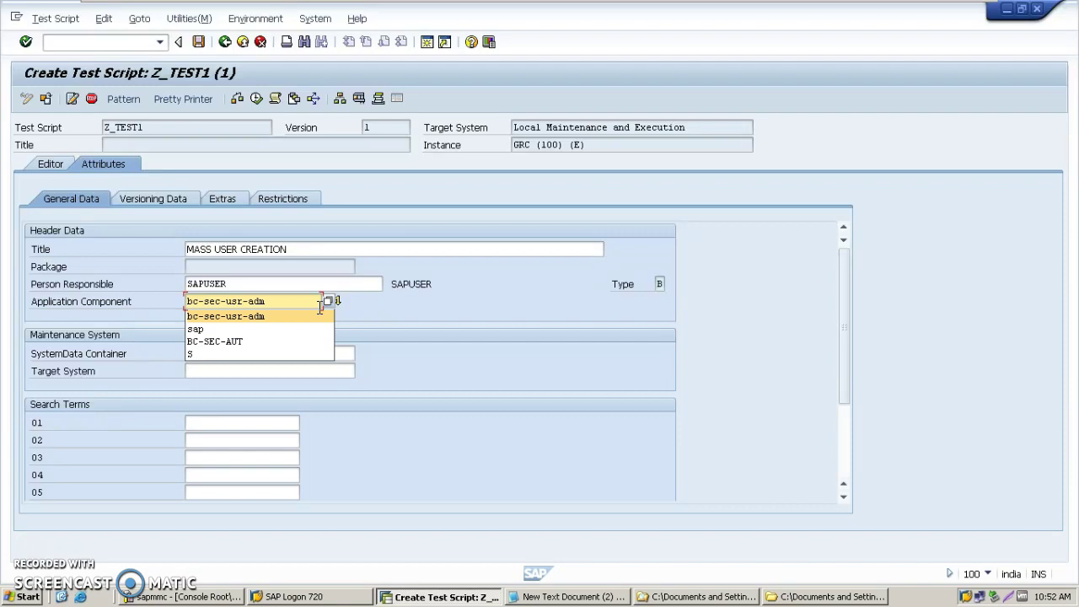
pyautogui.press('Return')
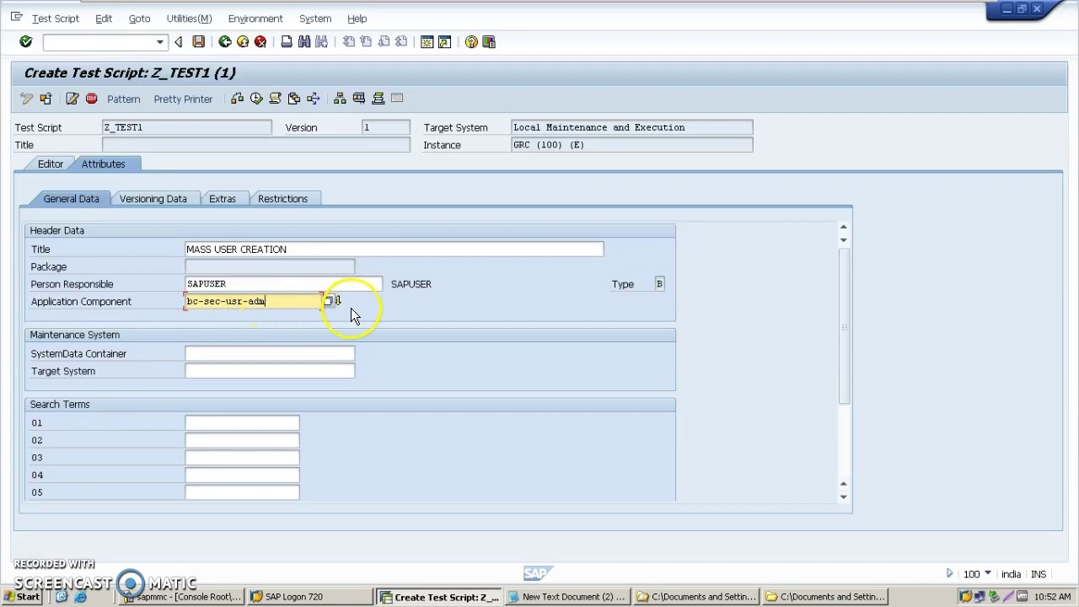
pyautogui.click(329, 302)
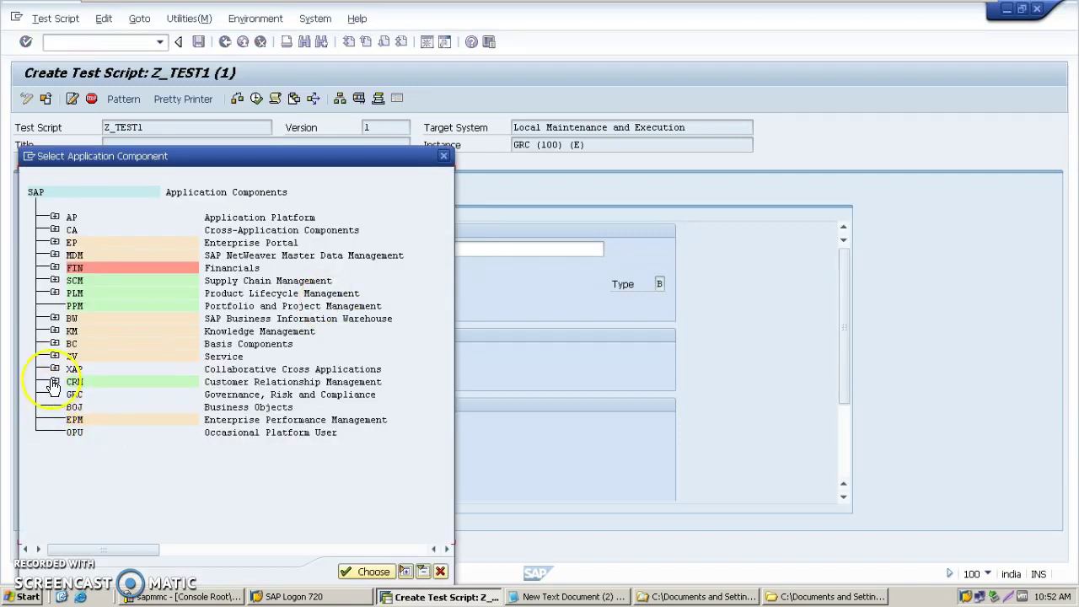
# - Expand BC-SEC and BC-SEC-USR in the component tree and choose BC-SEC-USR-ADM
pyautogui.click(54, 344)
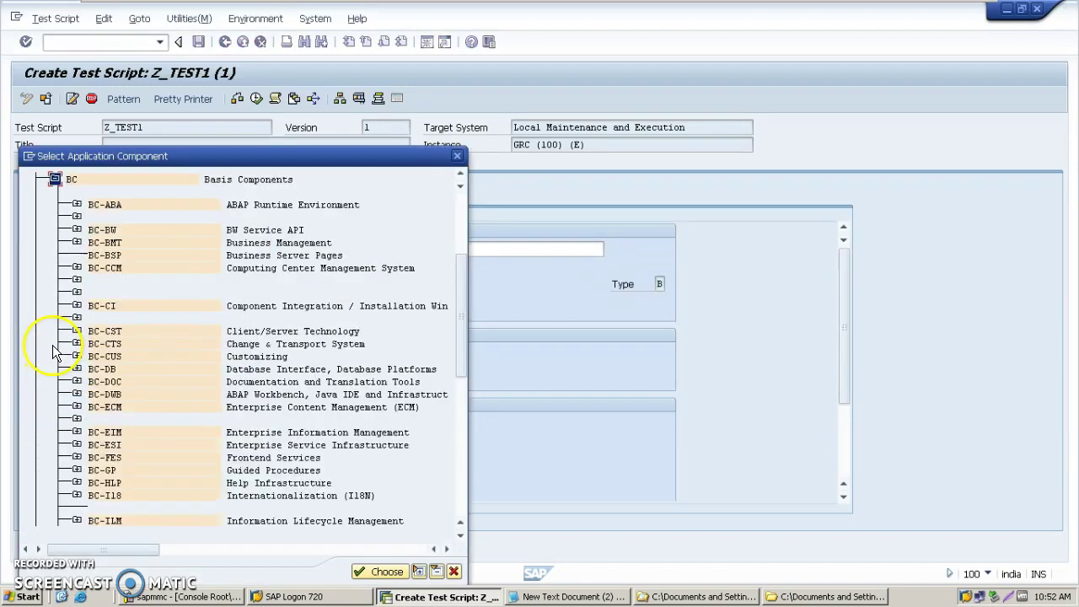
pyautogui.scroll(-10, 458, 503)
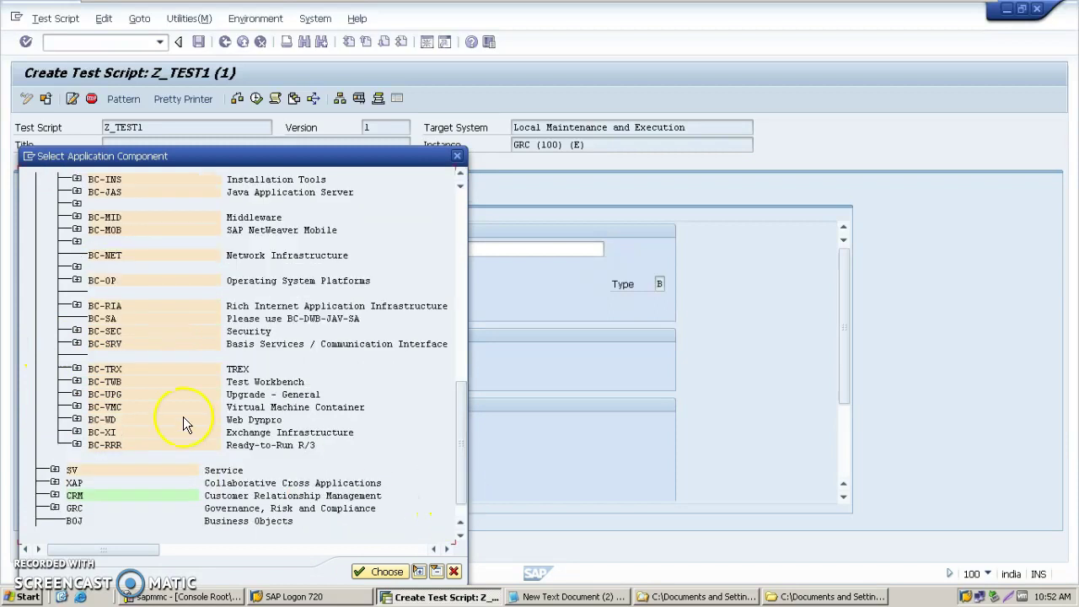
pyautogui.click(77, 331)
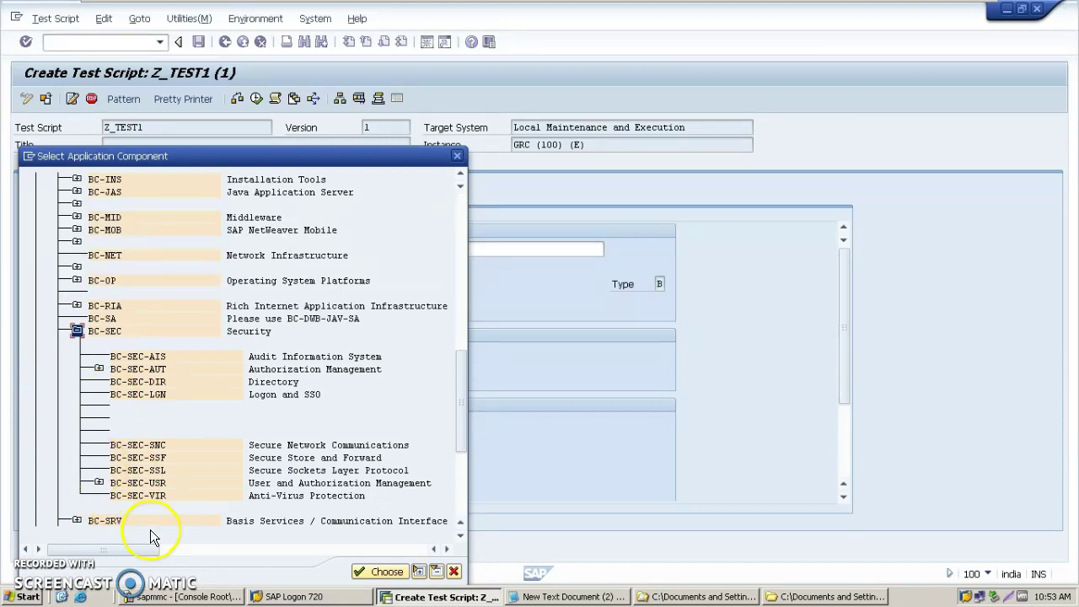
pyautogui.click(98, 482)
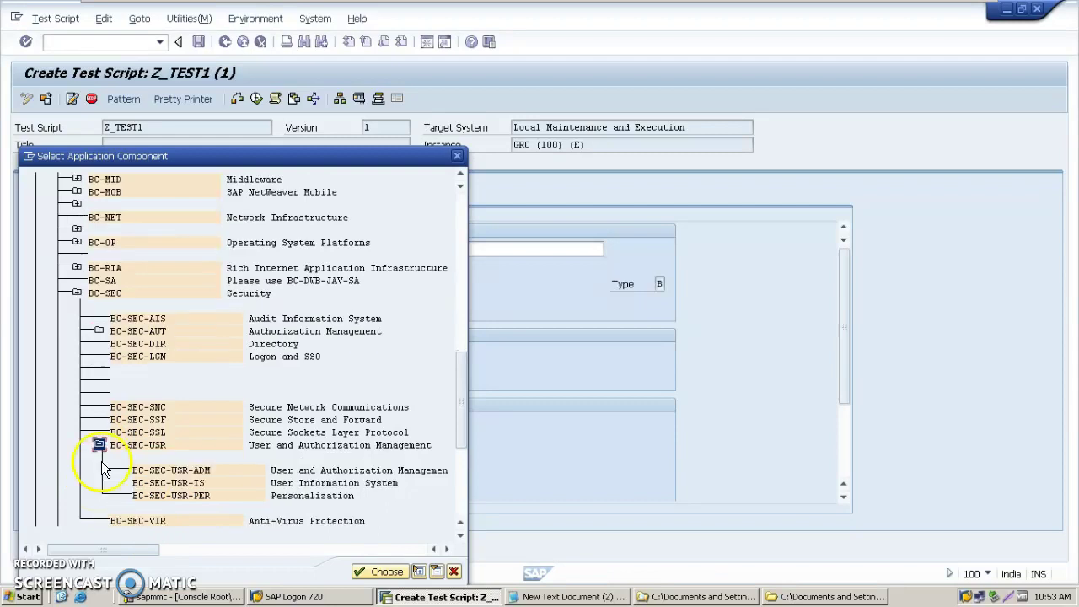
pyautogui.click(185, 472)
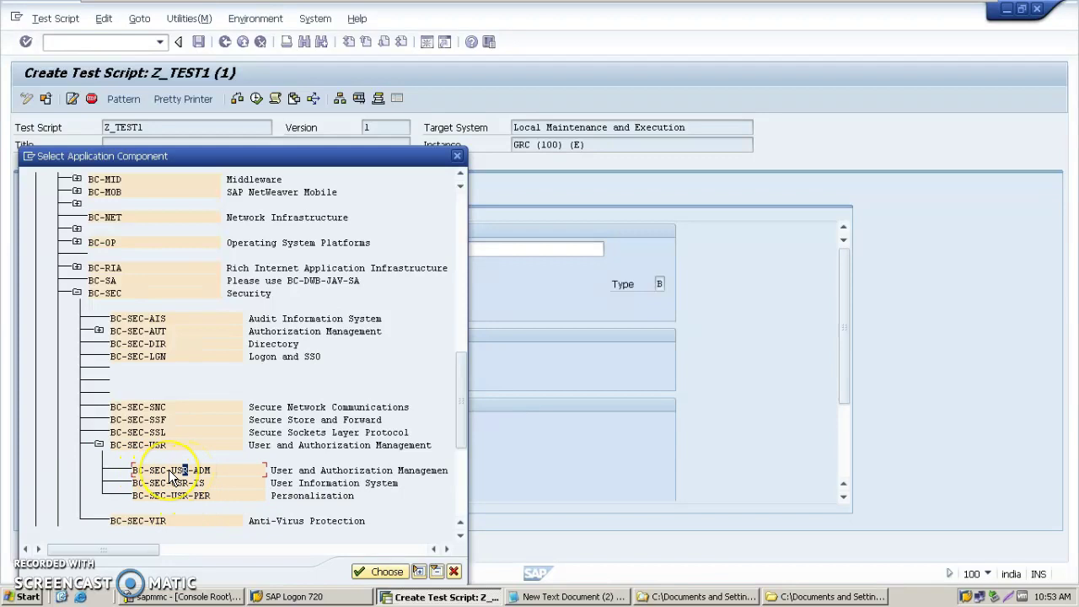
pyautogui.doubleClick(170, 474)
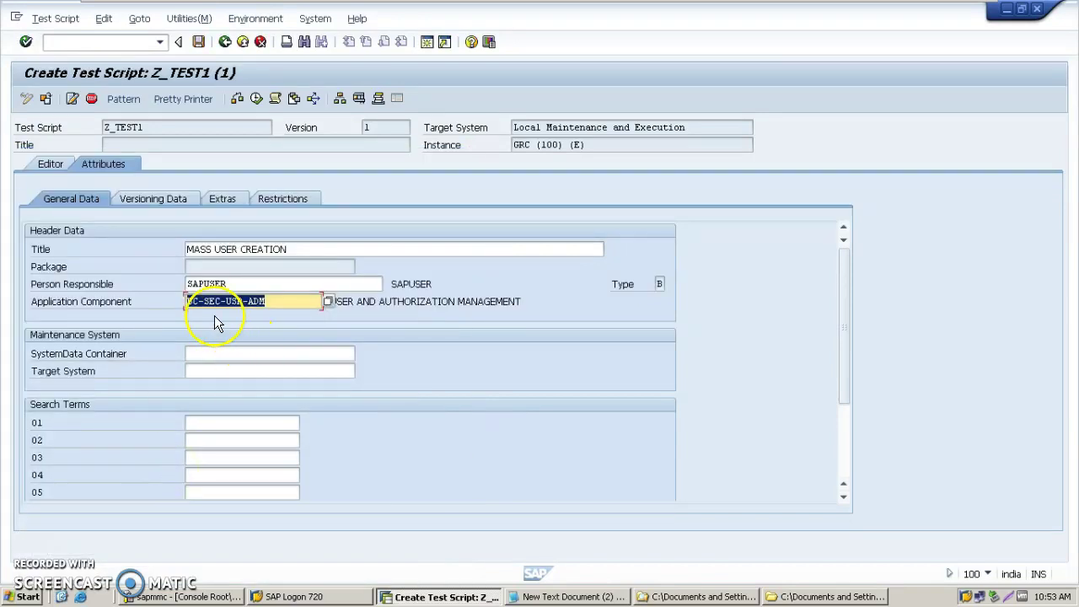
# - Insert a UI Control TCD (Record) pattern for SU01 with interface SU01_1 and start recording
pyautogui.click(123, 100)
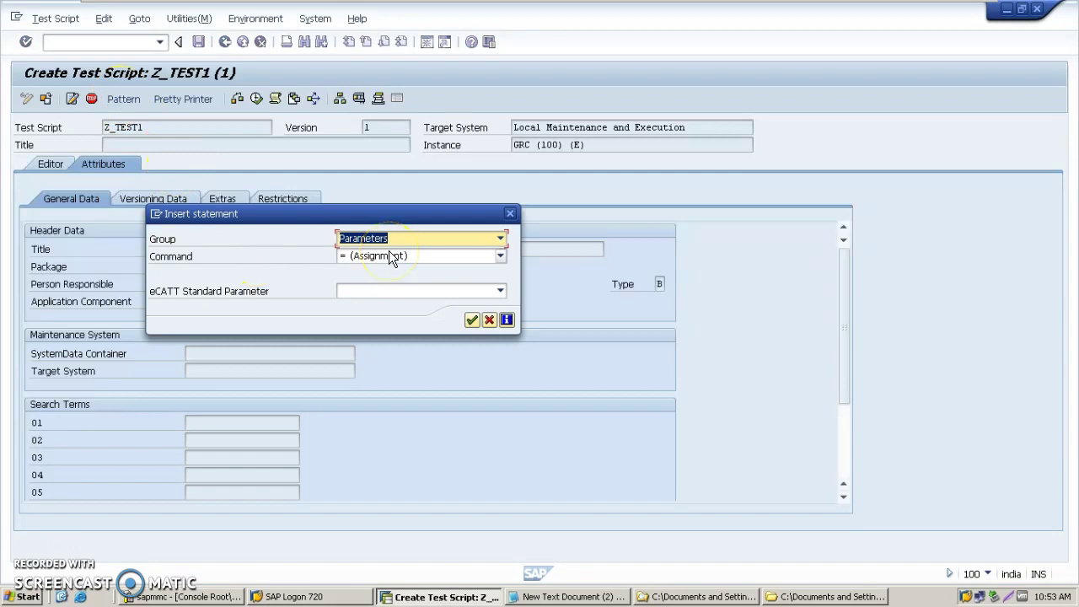
pyautogui.click(400, 242)
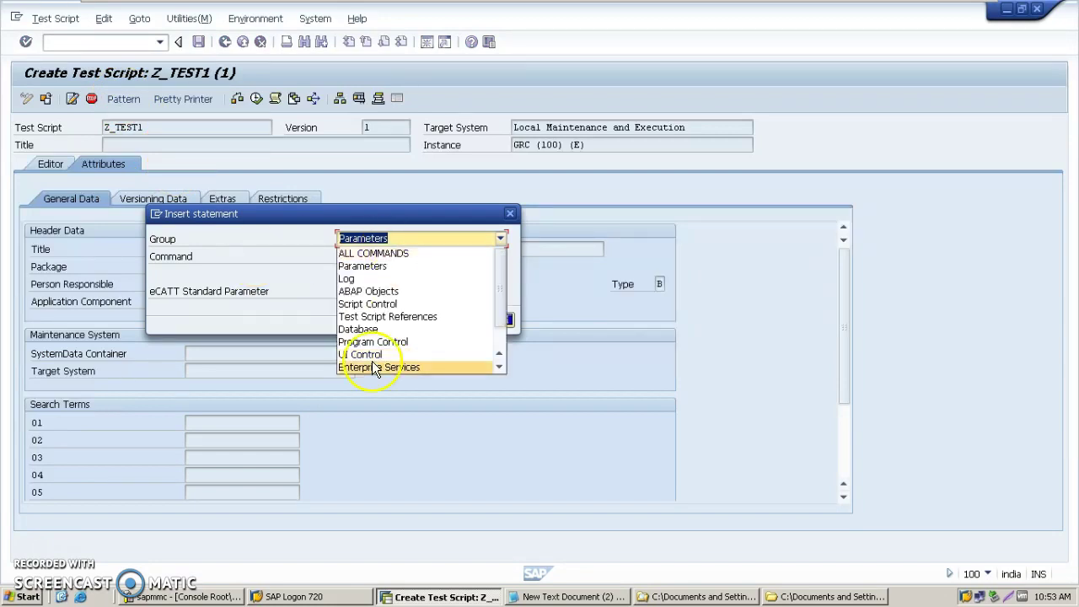
pyautogui.click(370, 354)
pyautogui.click(377, 256)
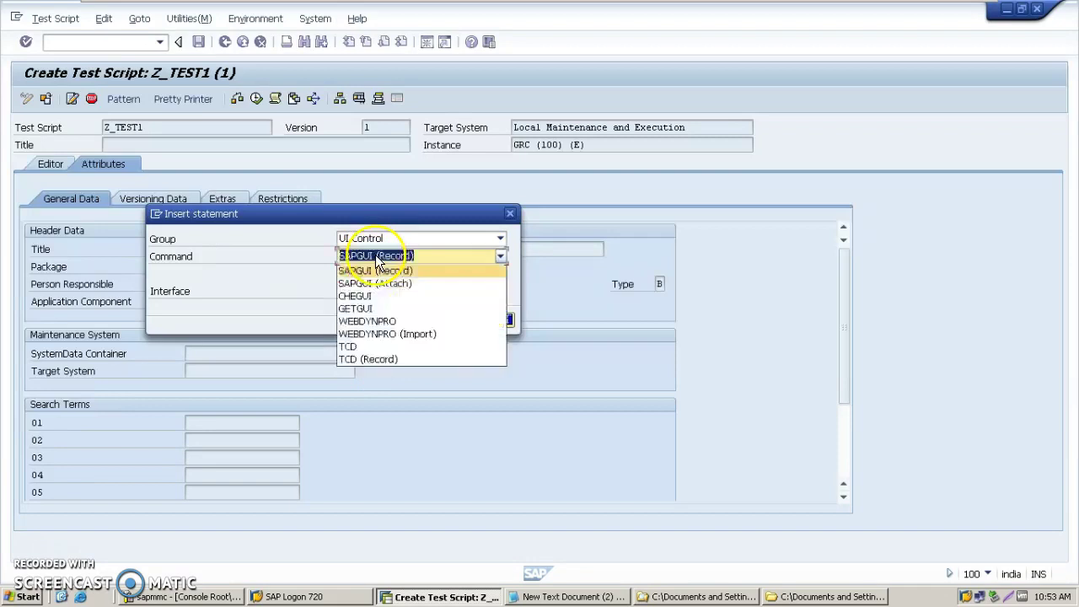
pyautogui.click(375, 360)
pyautogui.write('SU01')
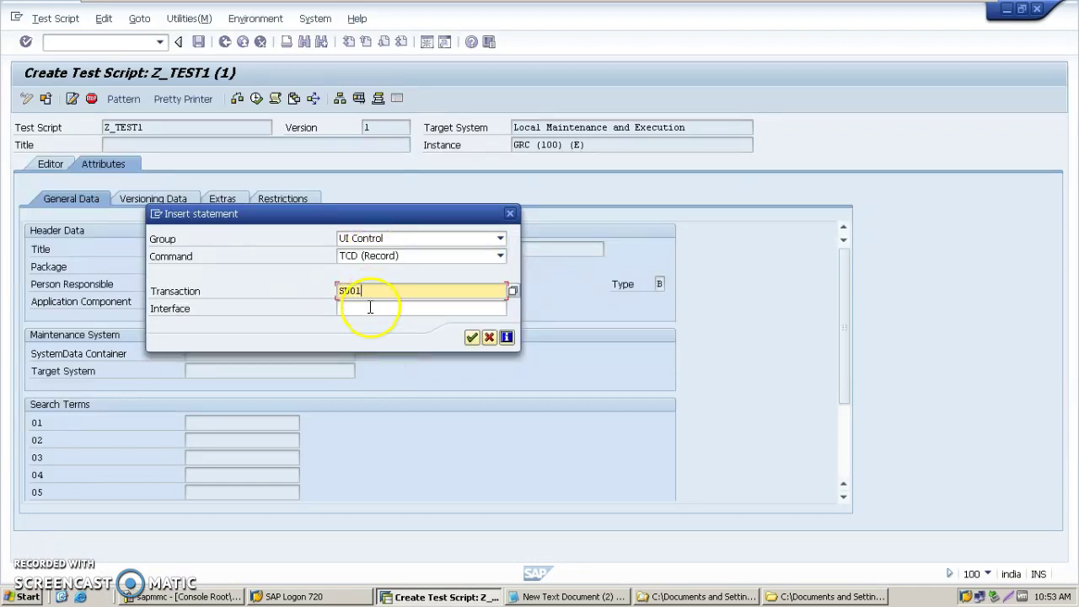
pyautogui.click(369, 307)
pyautogui.write('SU01_')
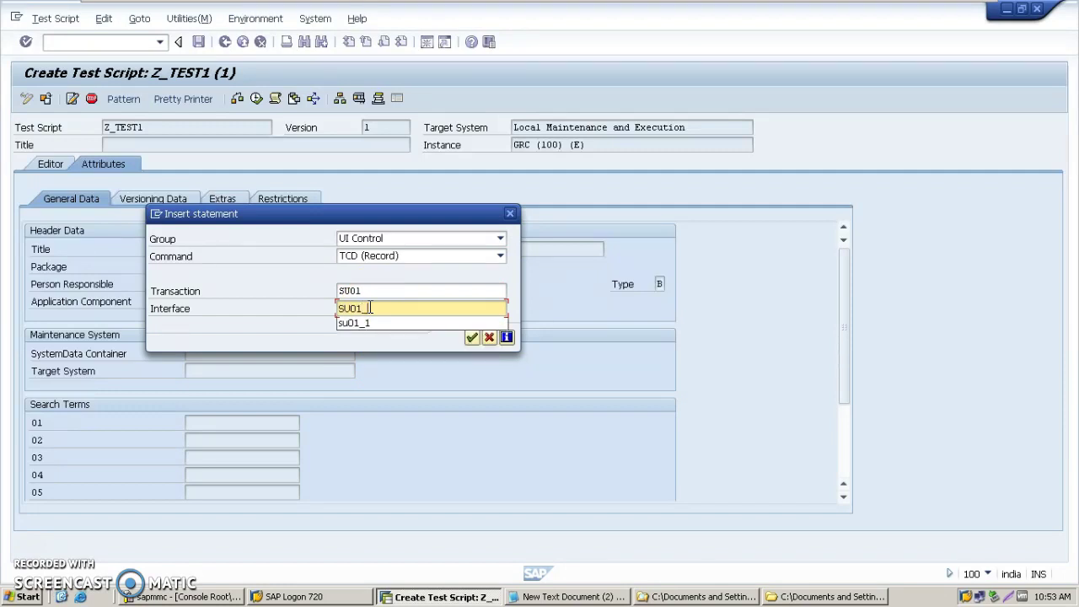
pyautogui.write('1')
pyautogui.click(472, 337)
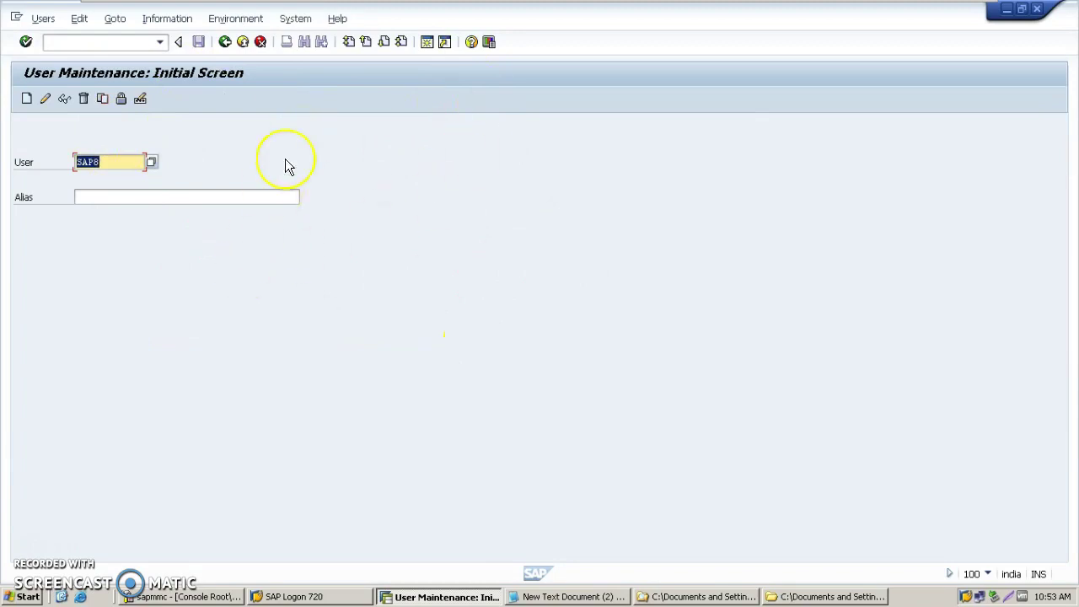
# - Create user SAP9 and enter last name USERS on the Address data
pyautogui.write('SAP')
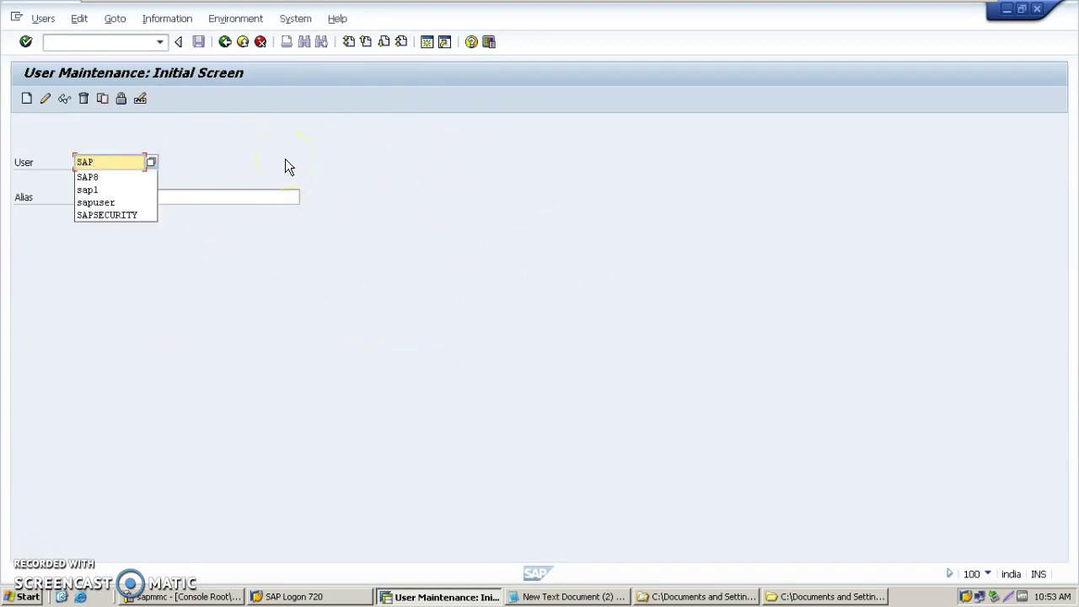
pyautogui.write('9')
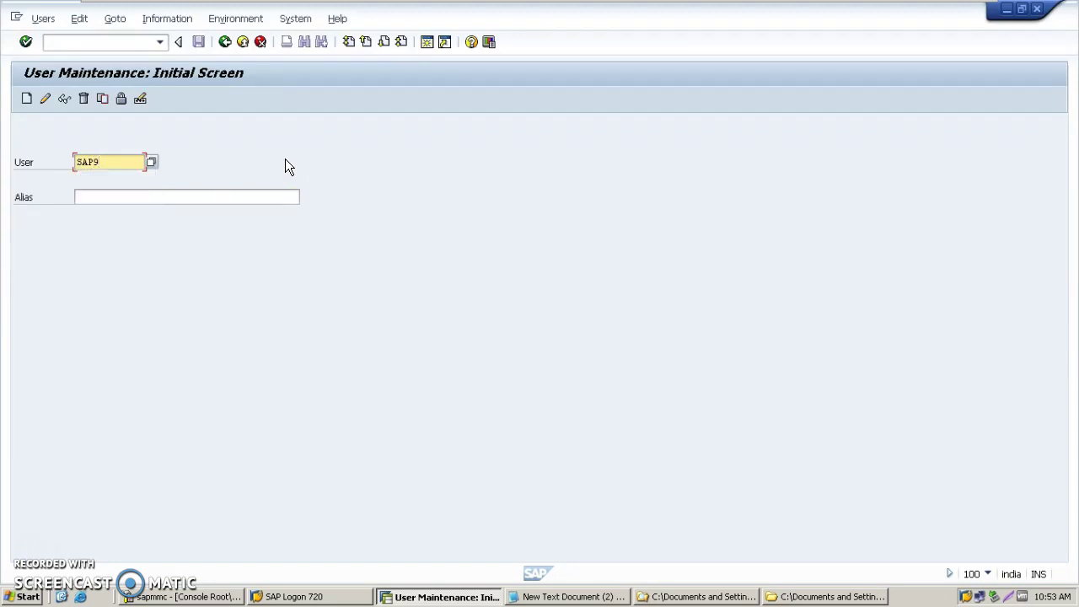
pyautogui.click(27, 98)
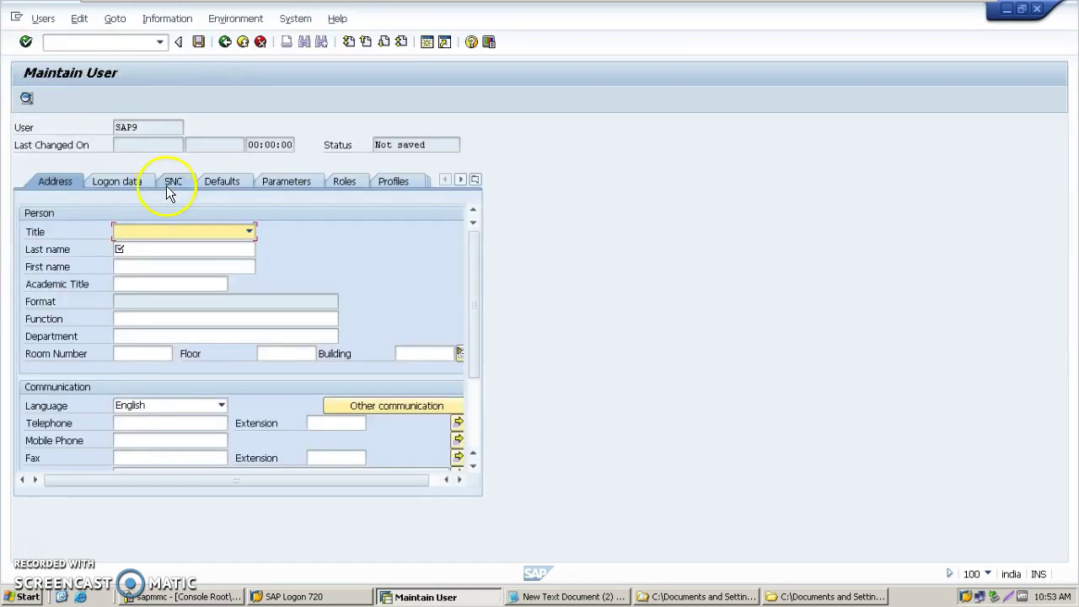
pyautogui.click(174, 252)
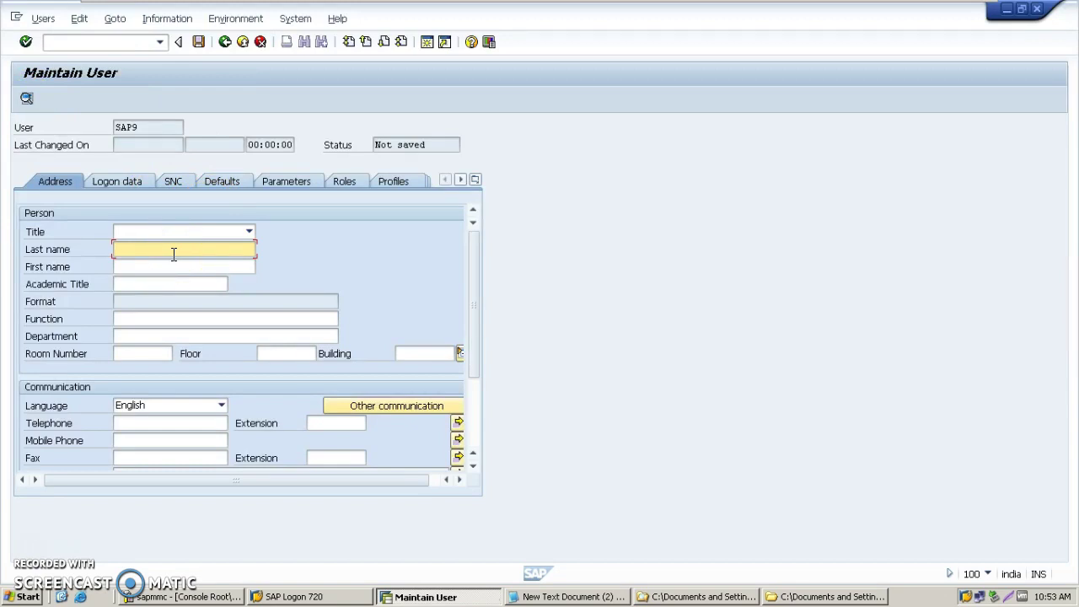
pyautogui.write('USERS')
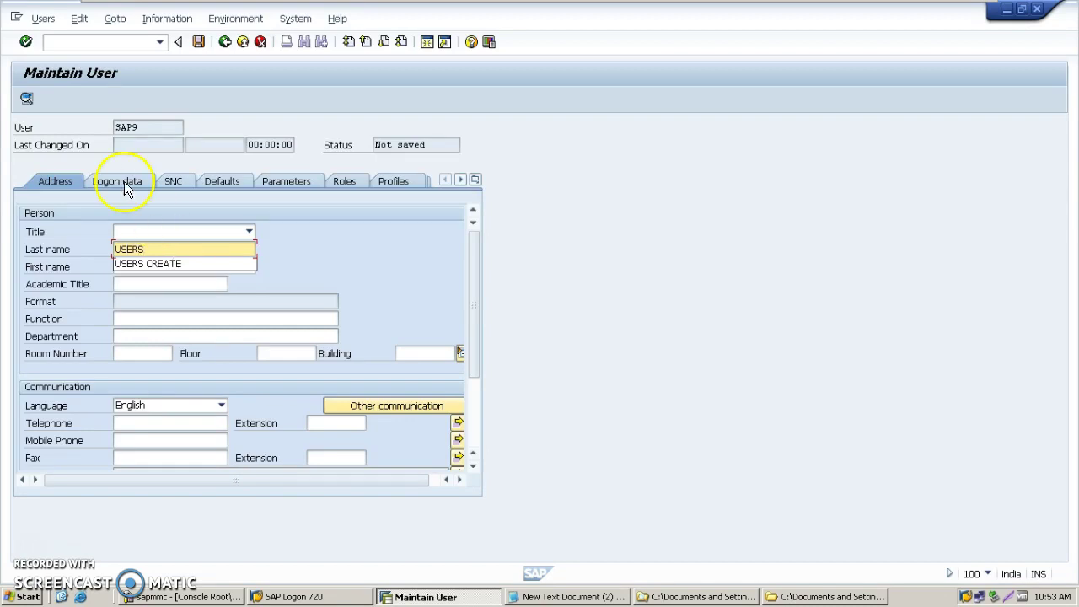
# - Enter and repeat the initial password on the Logon data
pyautogui.click(112, 182)
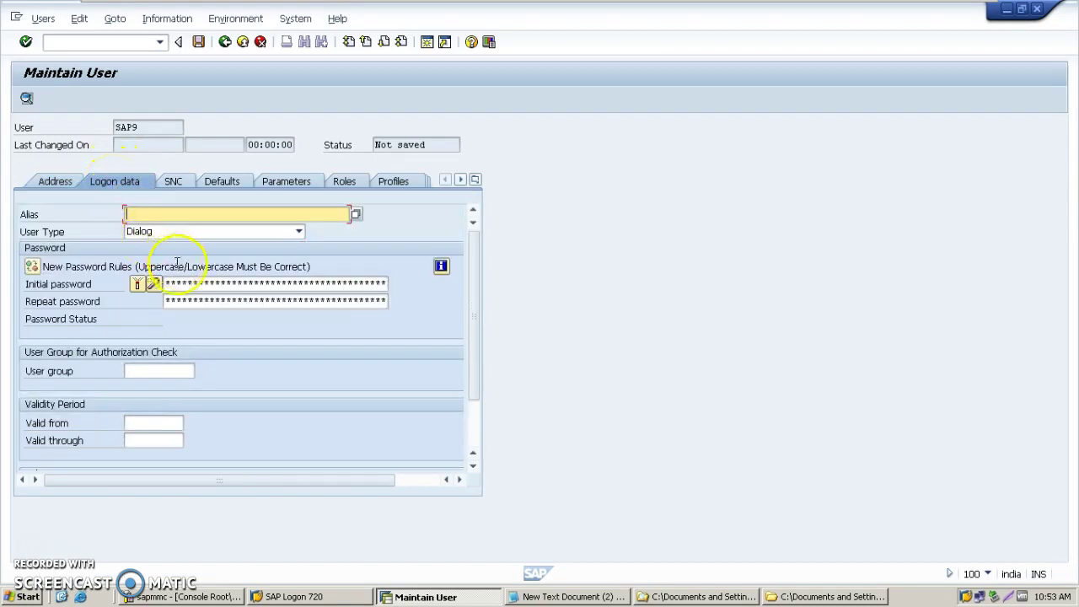
pyautogui.click(180, 284)
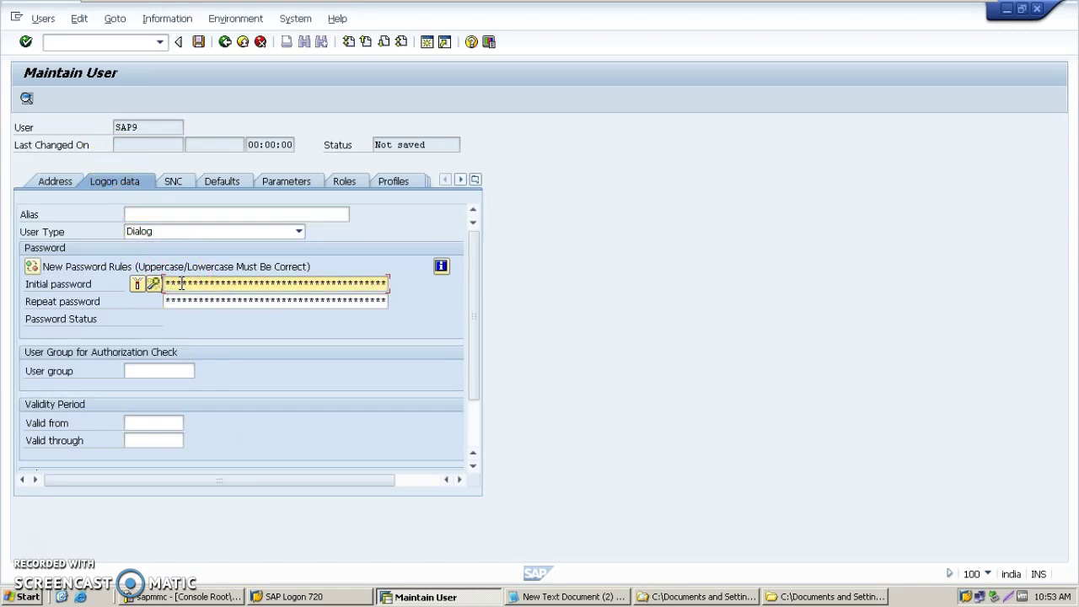
pyautogui.press('Tab')
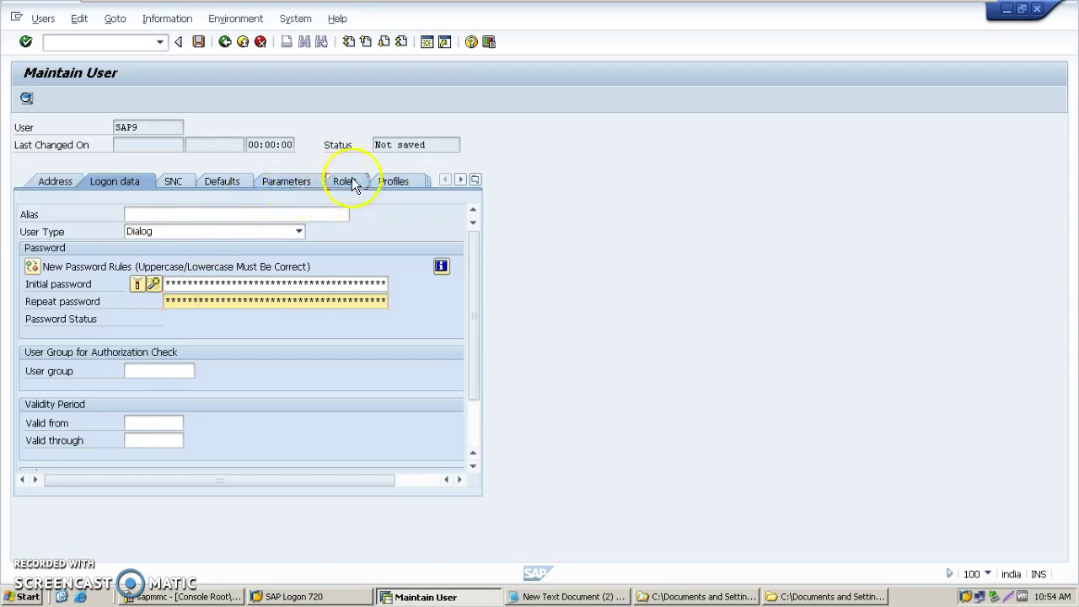
pyautogui.click(354, 184)
# - Assign the sap_new and sap_all authorization profiles to the new user
pyautogui.click(376, 185)
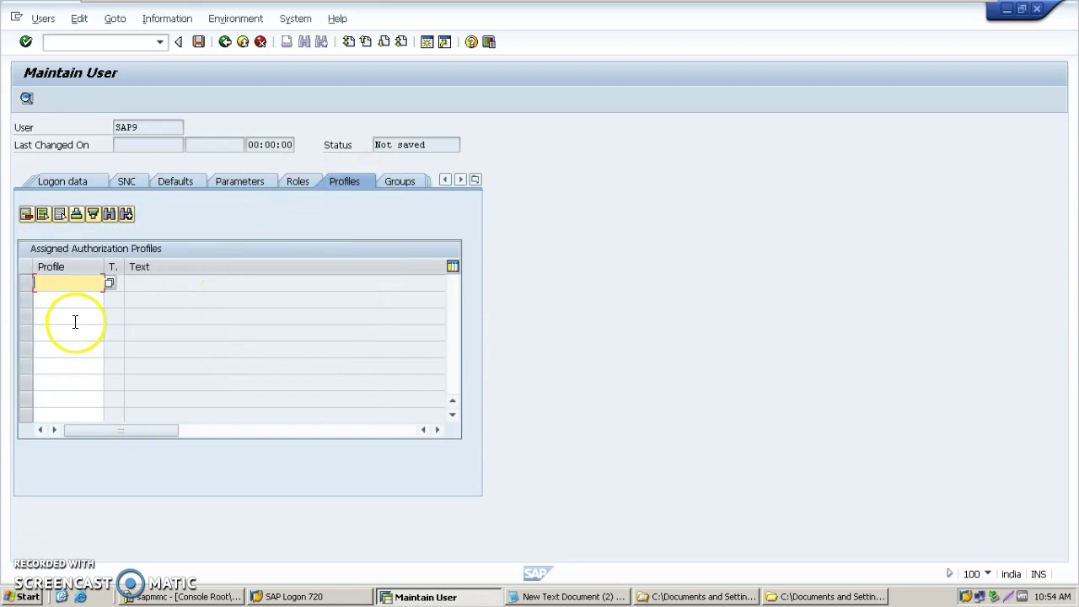
pyautogui.write('SAP')
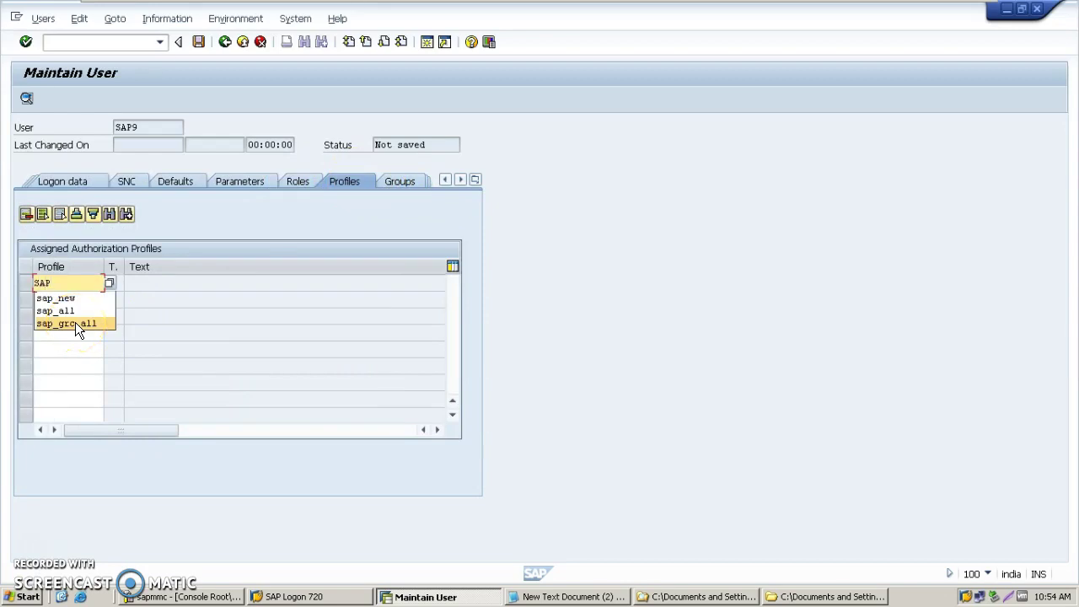
pyautogui.click(65, 297)
pyautogui.click(64, 298)
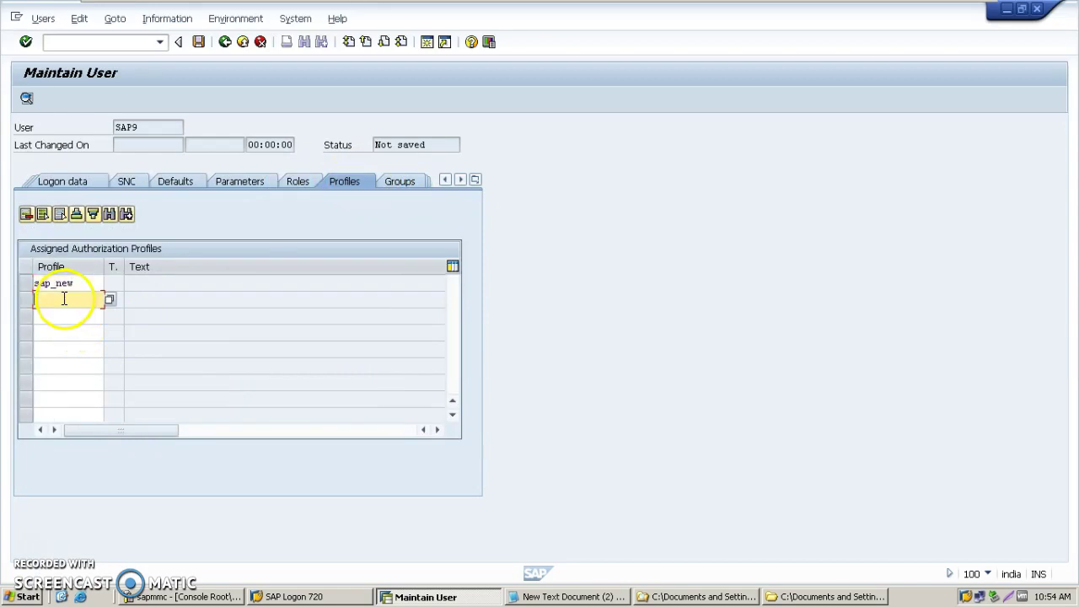
pyautogui.write('SAP')
pyautogui.press('Down')
pyautogui.press('Down')
pyautogui.press('Return')
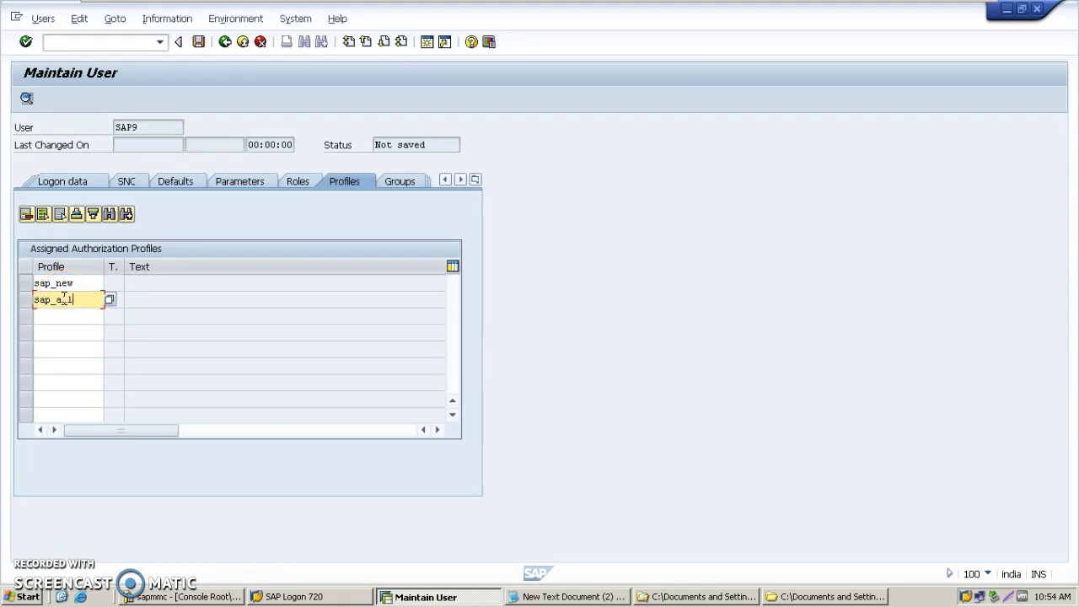
pyautogui.press('Return')
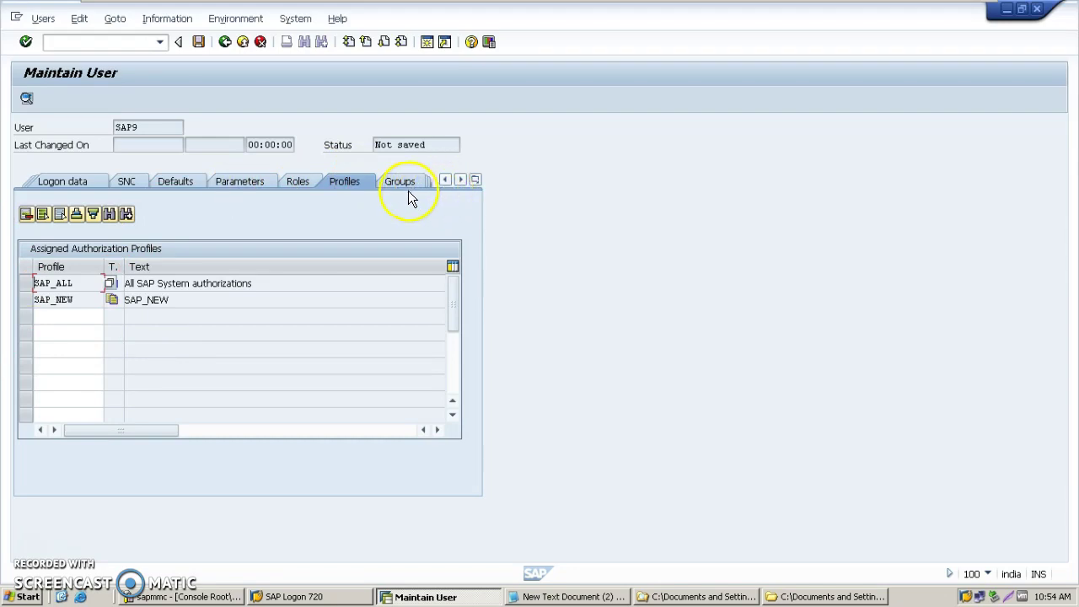
# - Save the user, end recording, transfer the data into Z_TEST1, and select SU01_1
pyautogui.click(199, 46)
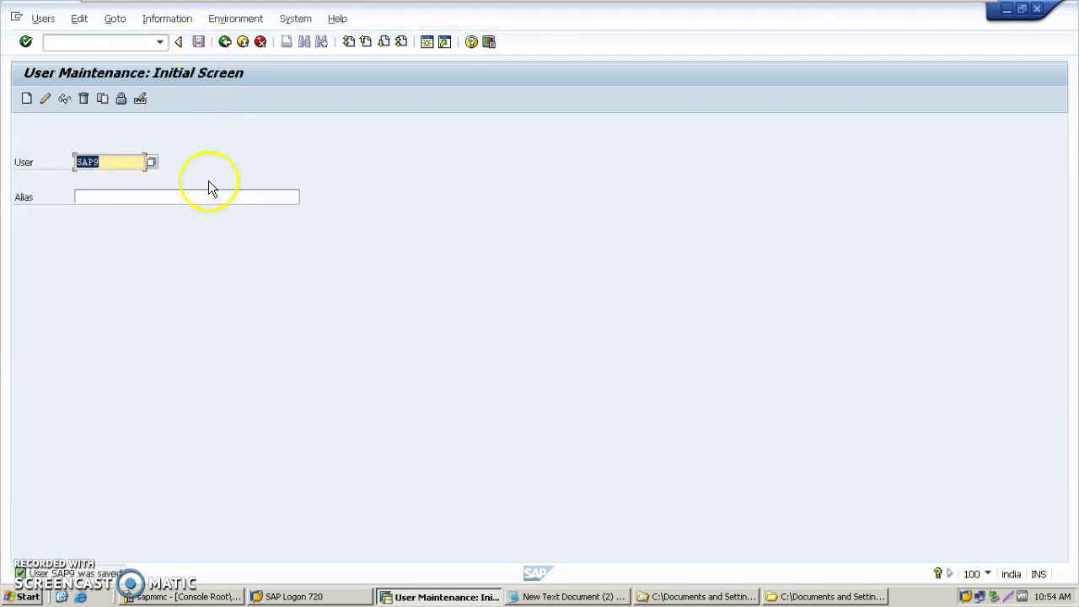
pyautogui.click(225, 43)
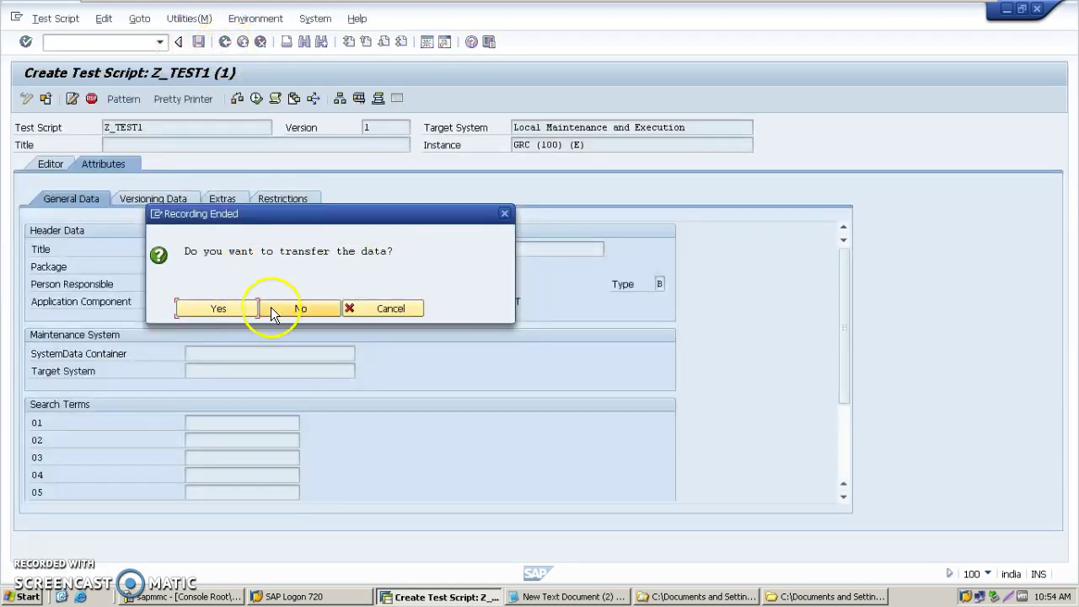
pyautogui.click(217, 308)
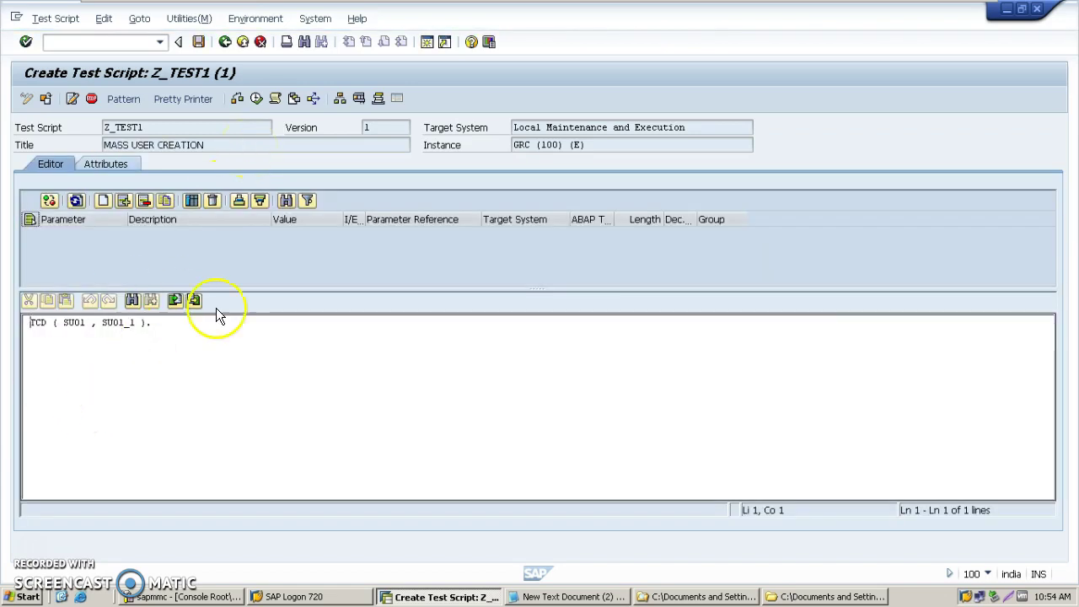
pyautogui.click(116, 322)
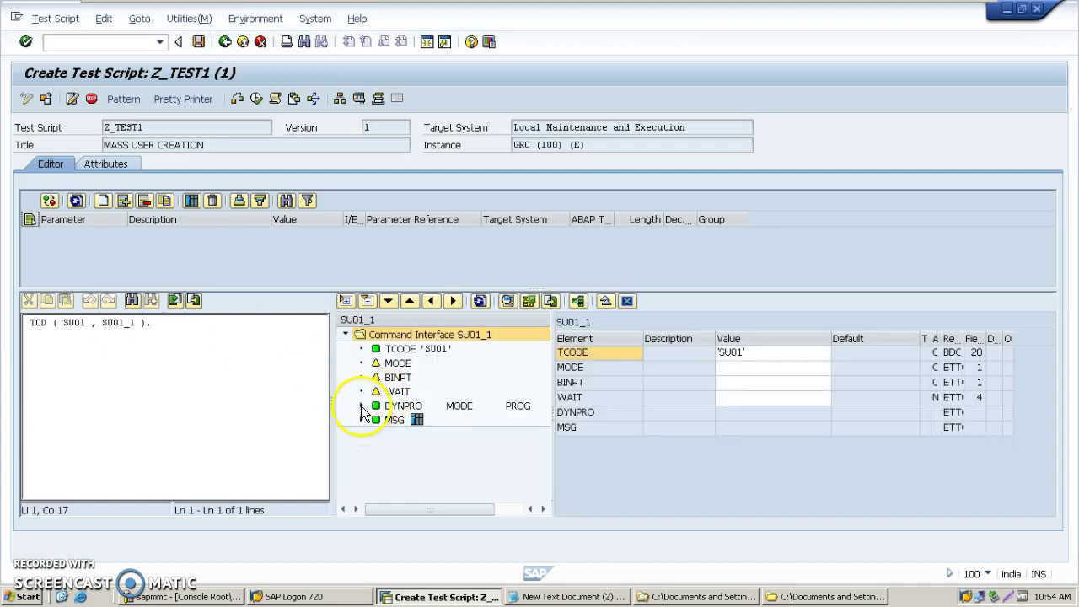
# - In DYNPRO [1]'s fields, change VALIN 'SAP9' to ZUSERNAME and confirm it as an import parameter
pyautogui.click(360, 406)
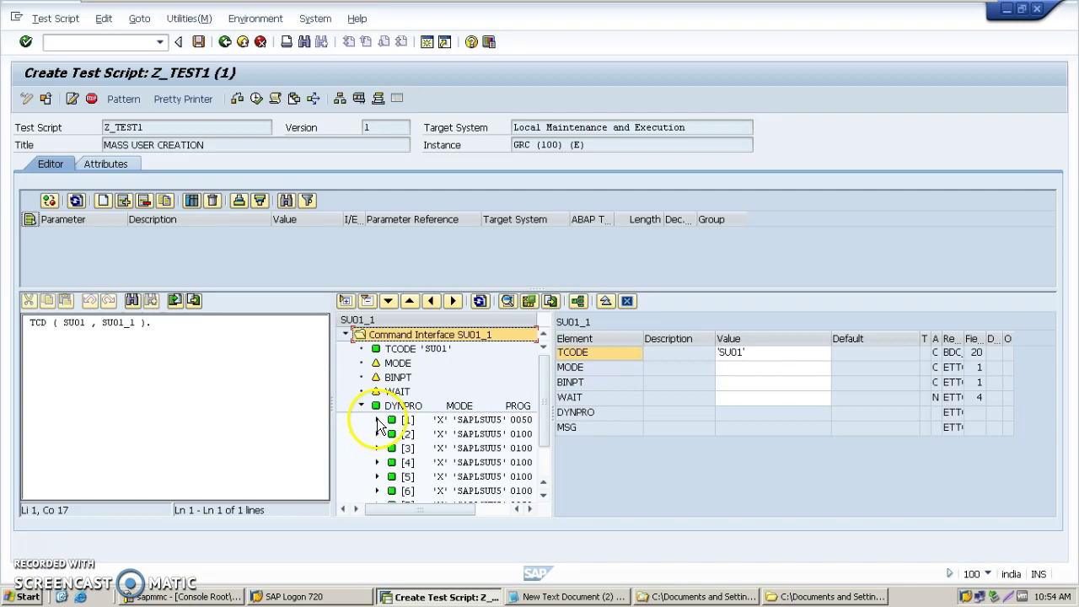
pyautogui.click(377, 419)
pyautogui.click(432, 478)
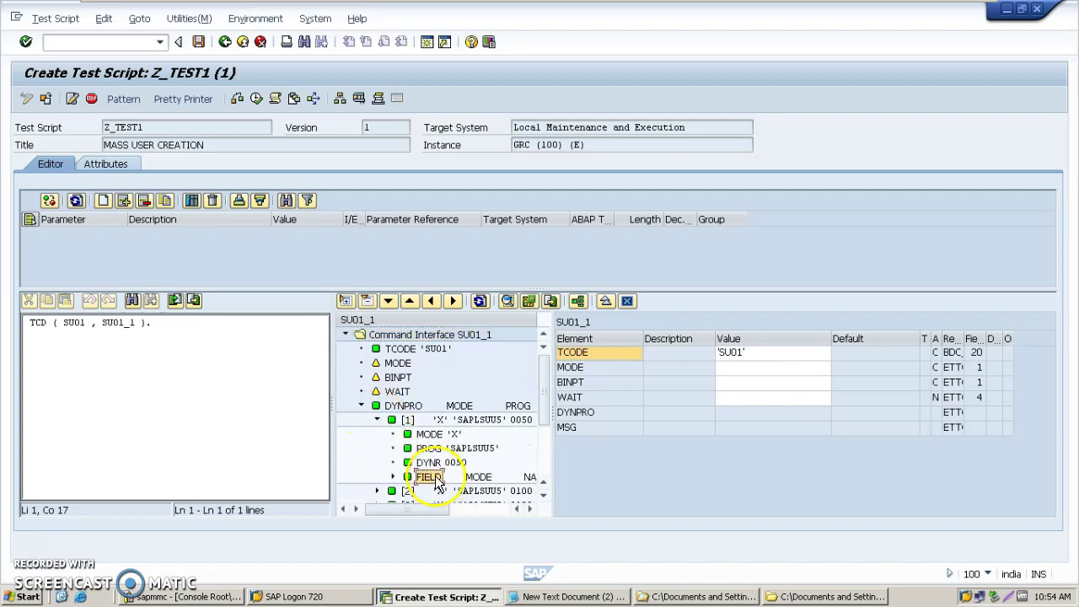
pyautogui.doubleClick(431, 477)
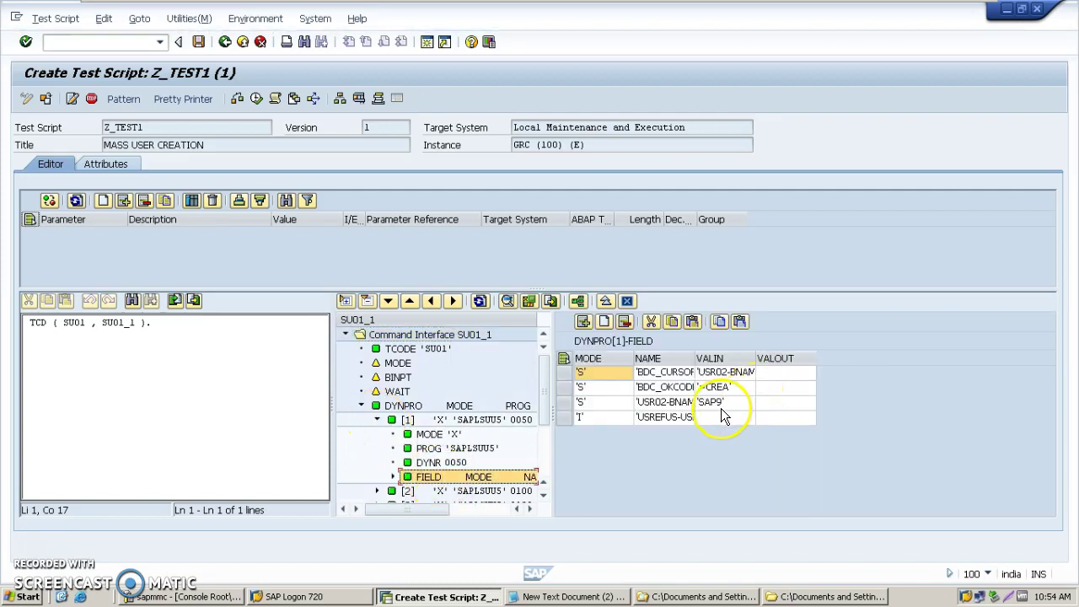
pyautogui.doubleClick(720, 408)
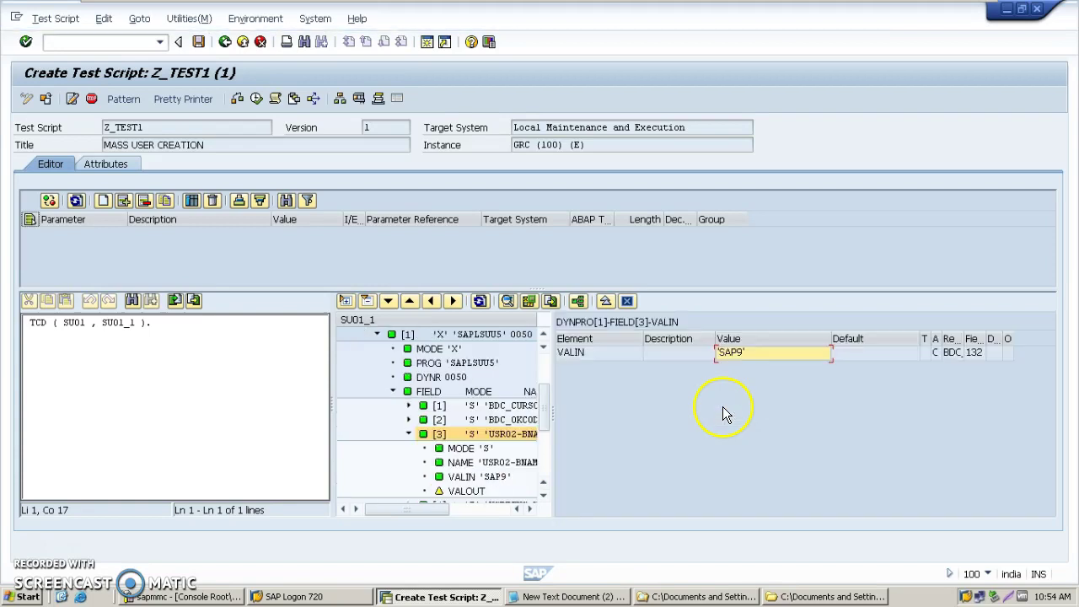
pyautogui.doubleClick(740, 354)
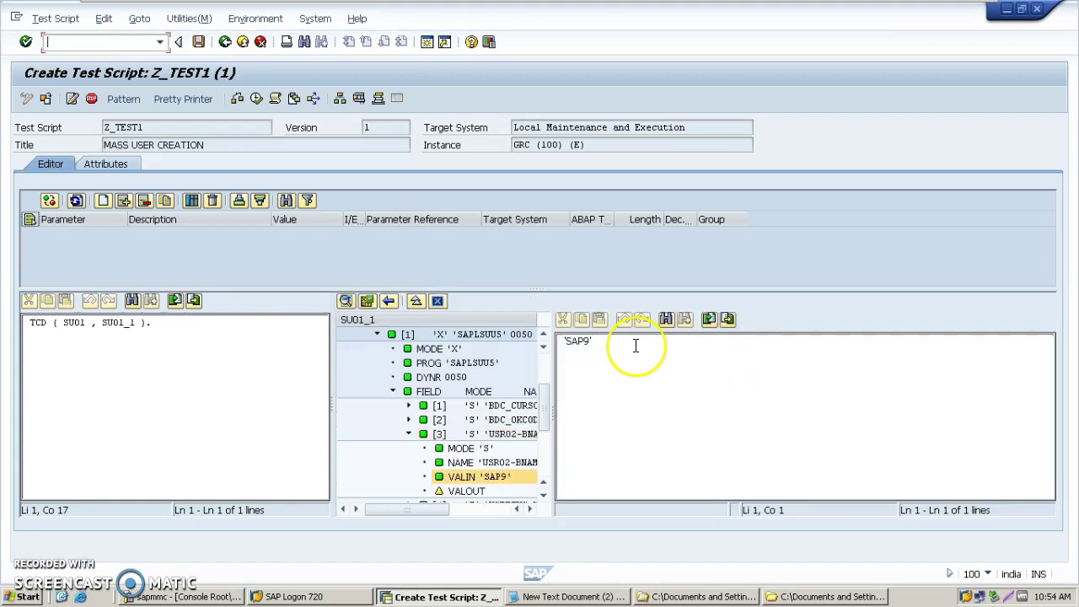
pyautogui.hotkey('ctrl', 'a')
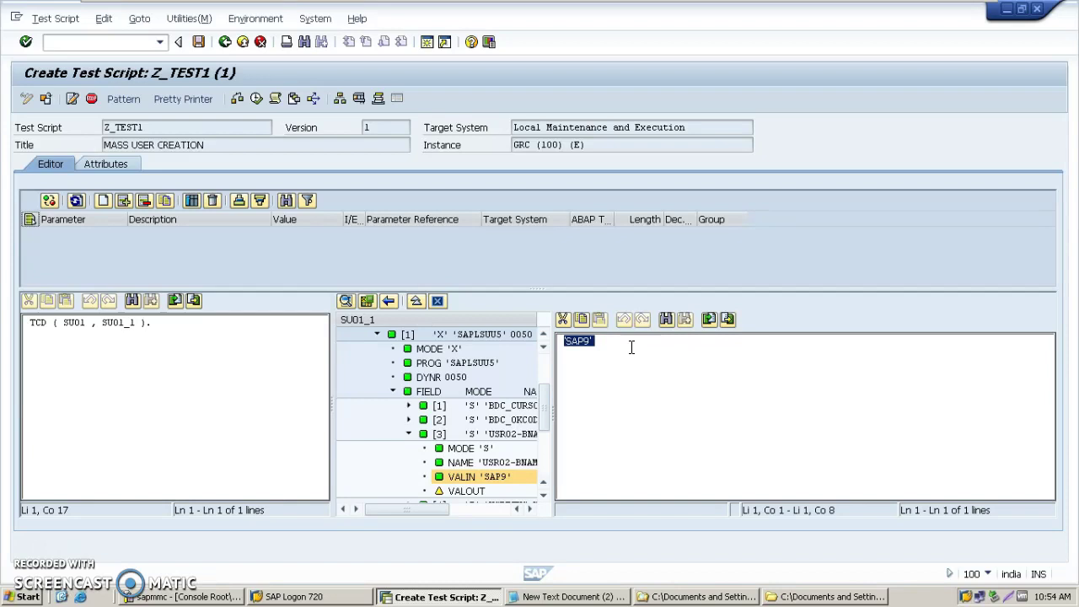
pyautogui.write('ZUSERNAME')
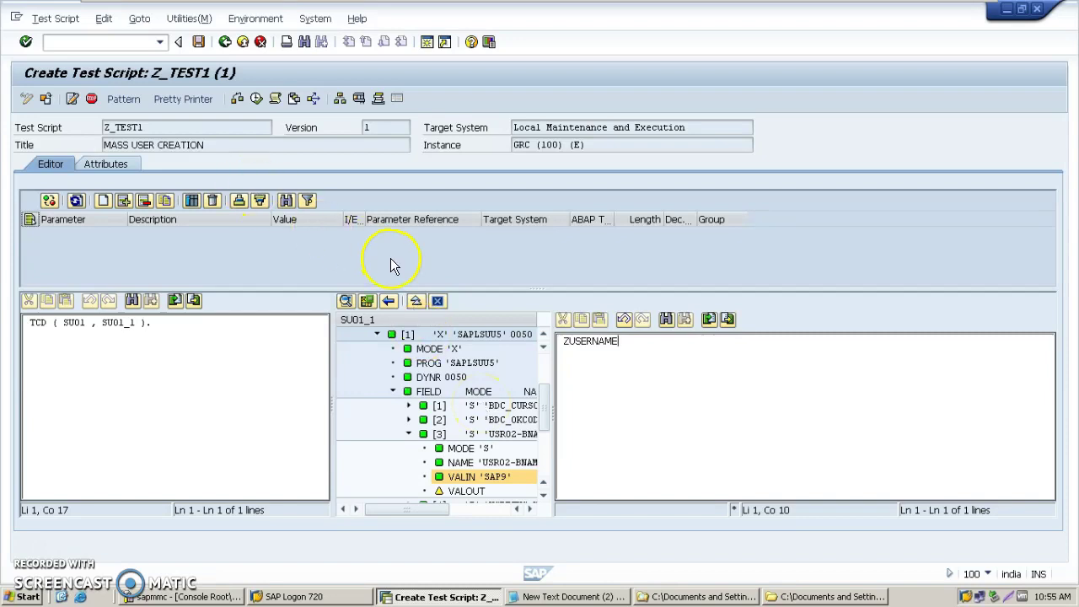
pyautogui.click(388, 301)
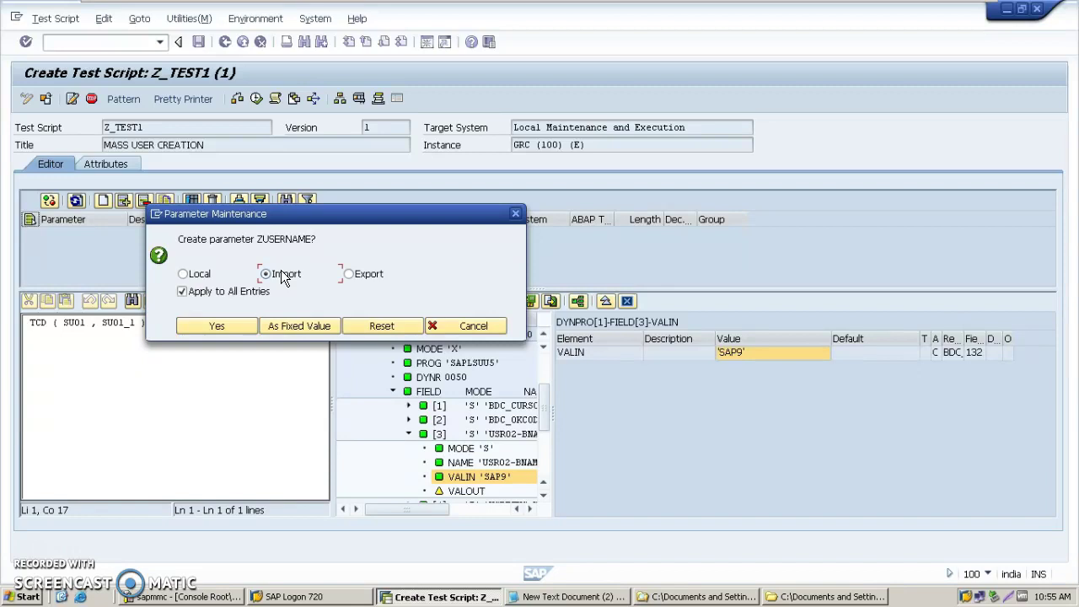
pyautogui.click(222, 325)
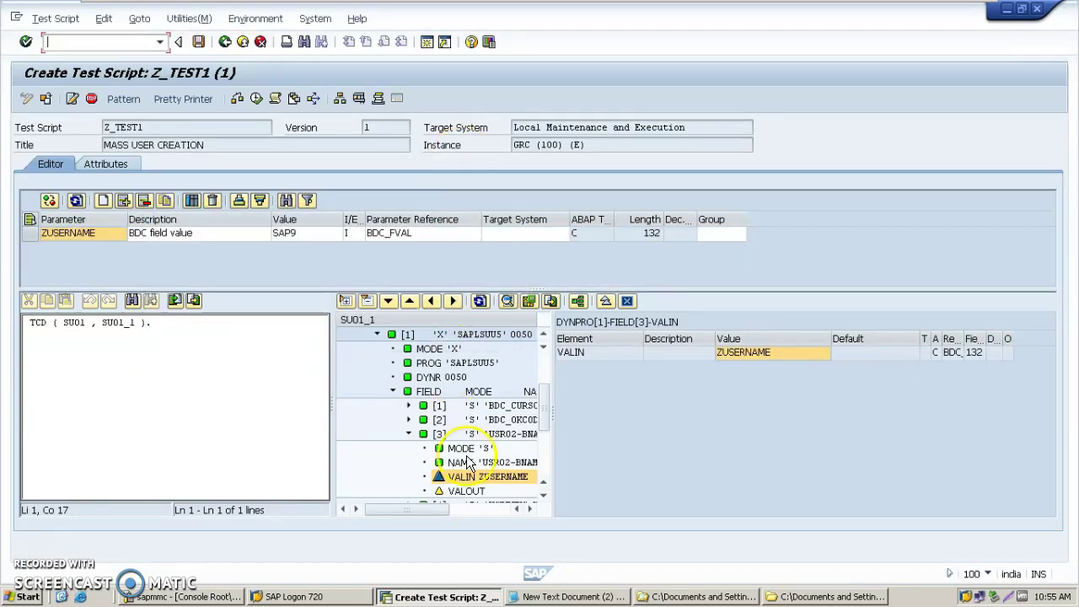
# - In DYNPRO [2]'s fields, change VALIN 'USERS' to ZLASTNAME and confirm it as an import parameter
pyautogui.click(376, 334)
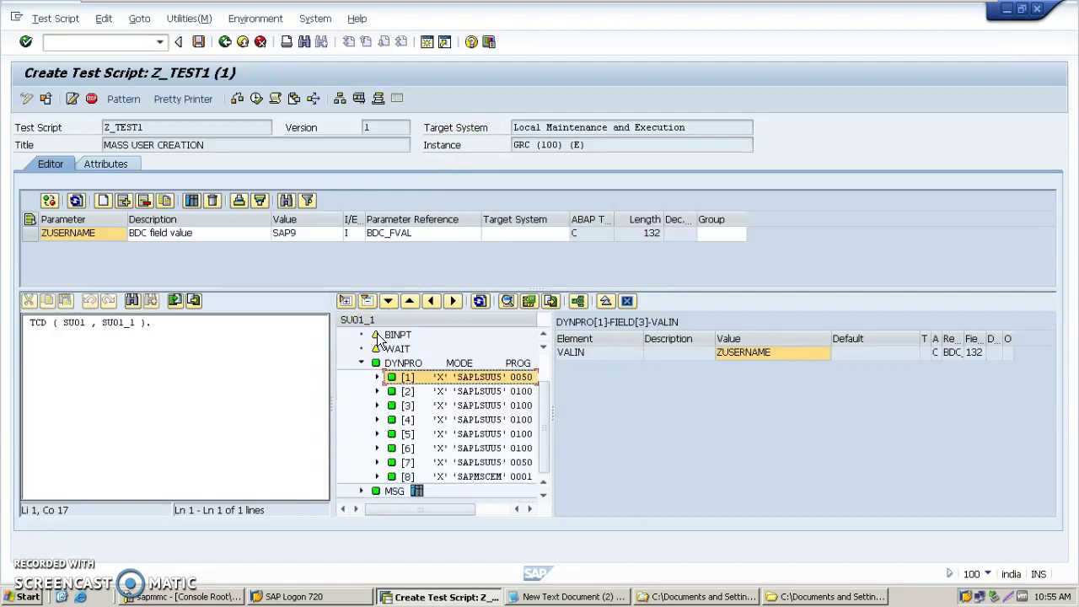
pyautogui.click(376, 391)
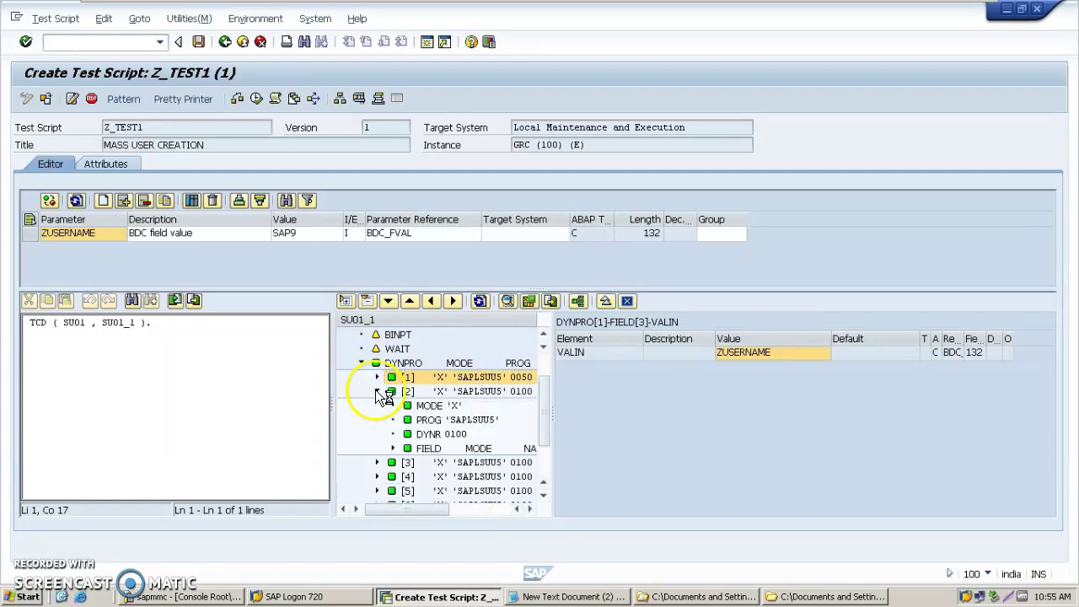
pyautogui.click(428, 450)
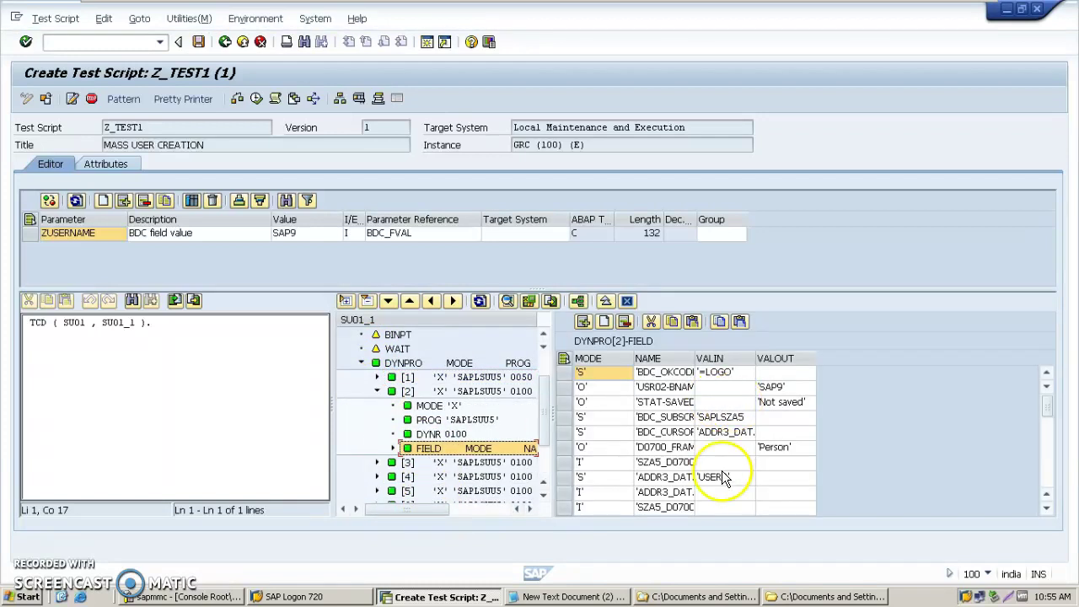
pyautogui.doubleClick(724, 475)
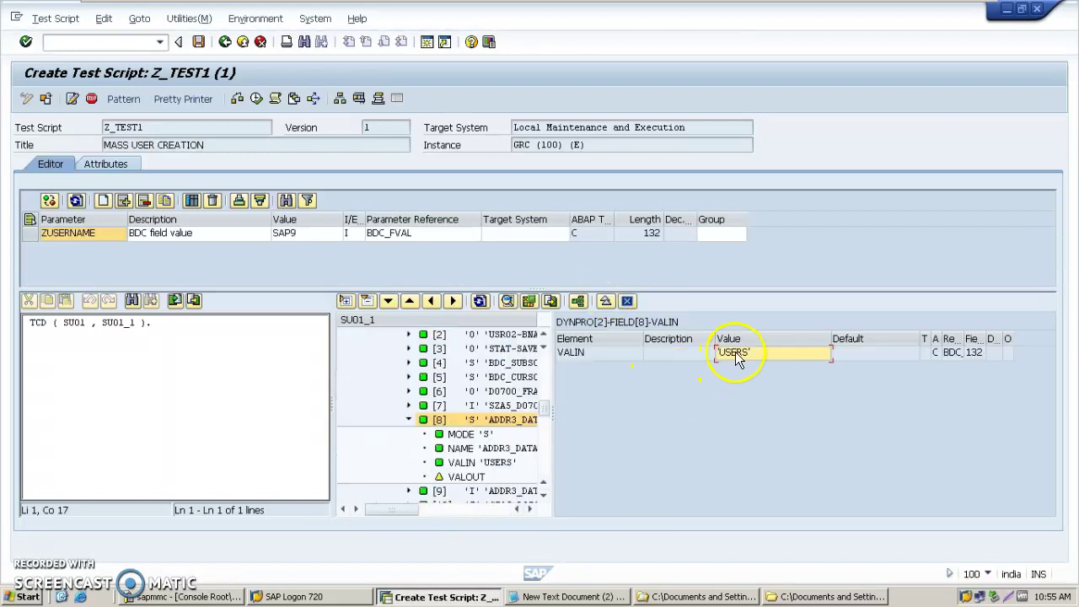
pyautogui.doubleClick(735, 353)
pyautogui.hotkey('ctrl', 'a')
pyautogui.write('ZLA')
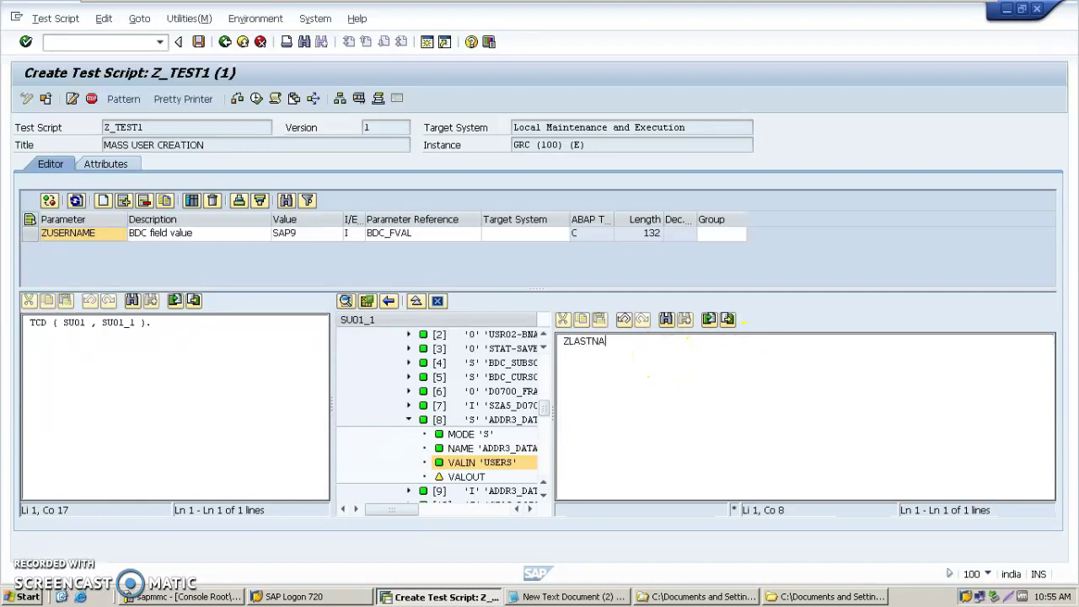
pyautogui.click(388, 305)
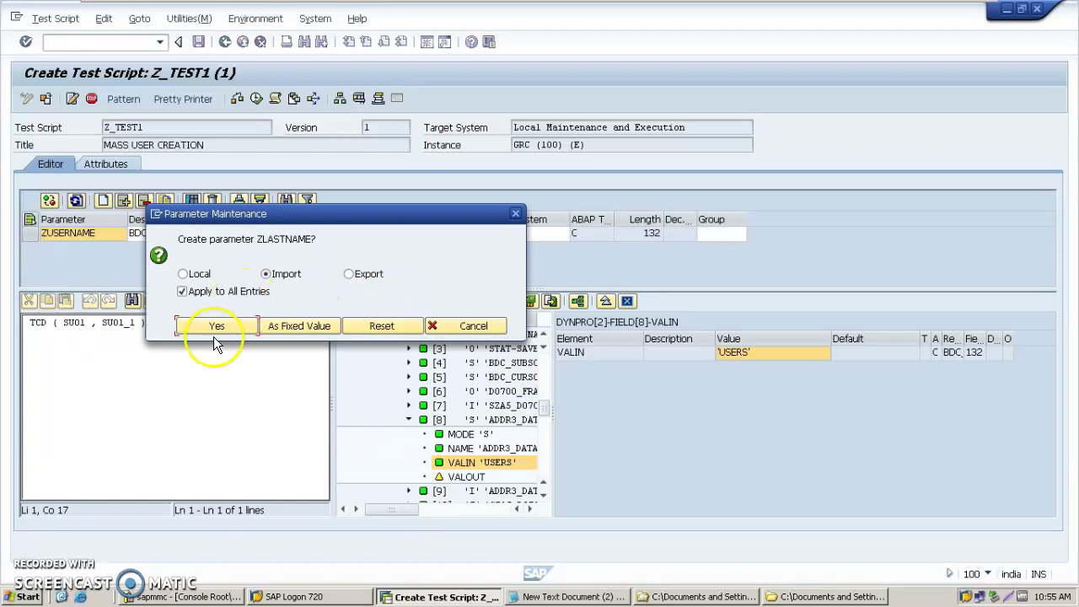
pyautogui.click(216, 328)
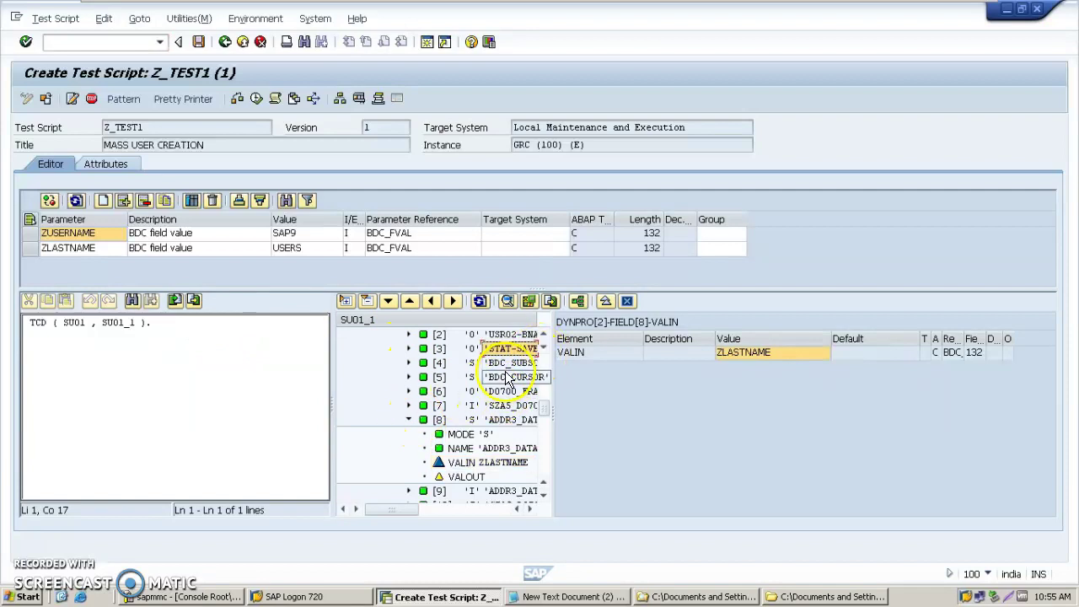
pyautogui.scroll(4, 546, 367)
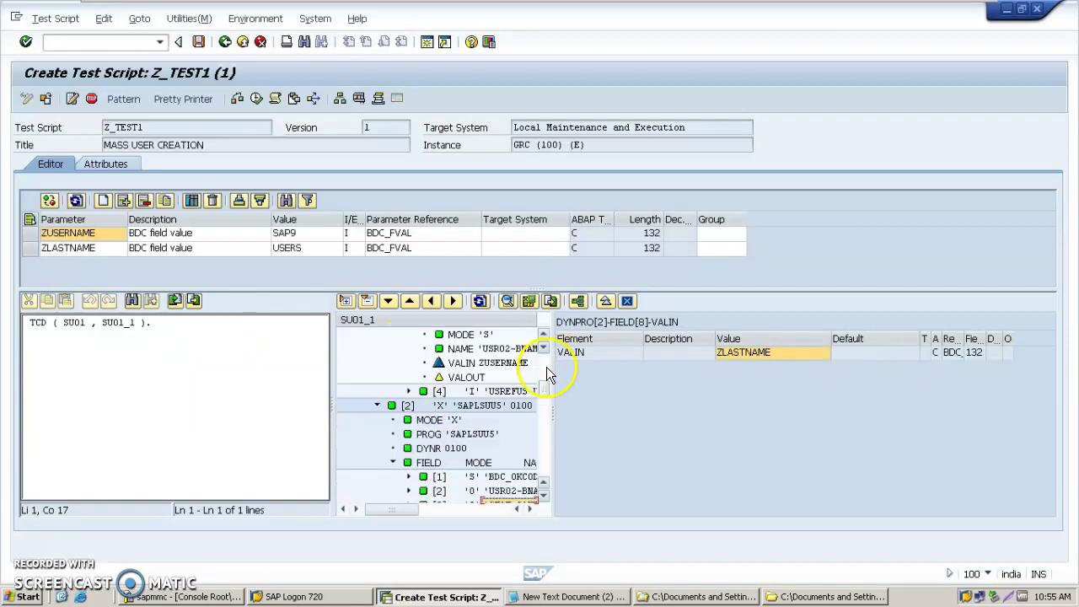
pyautogui.click(376, 405)
pyautogui.click(377, 418)
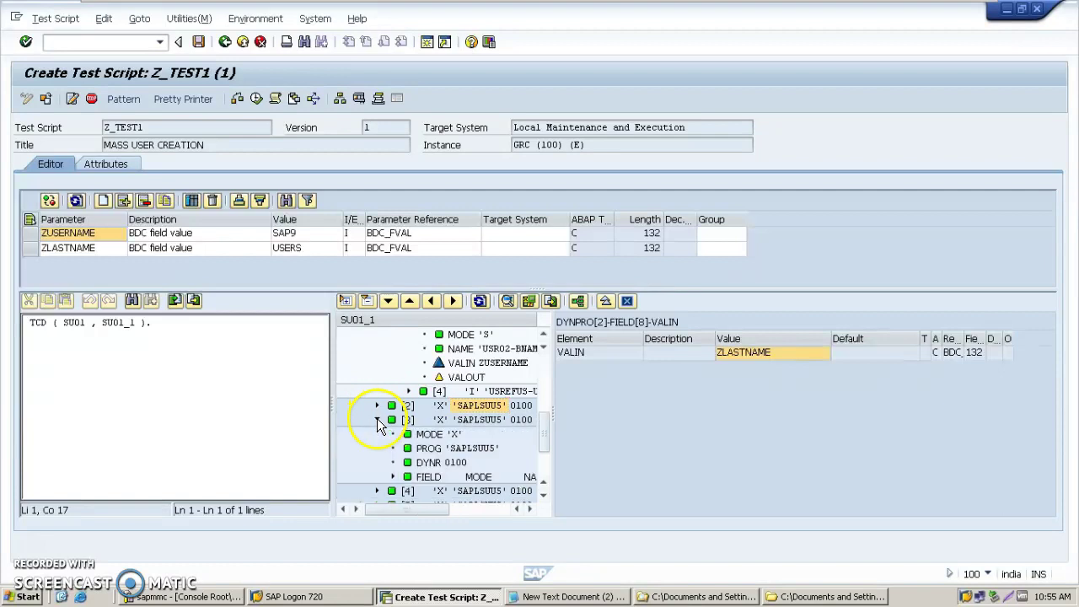
pyautogui.doubleClick(438, 477)
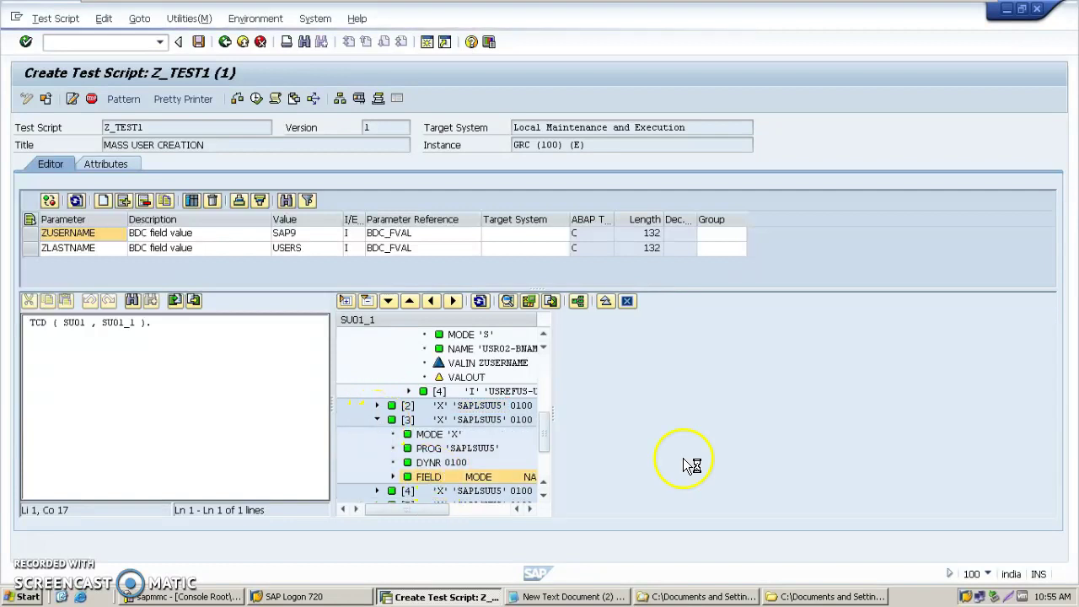
pyautogui.doubleClick(723, 496)
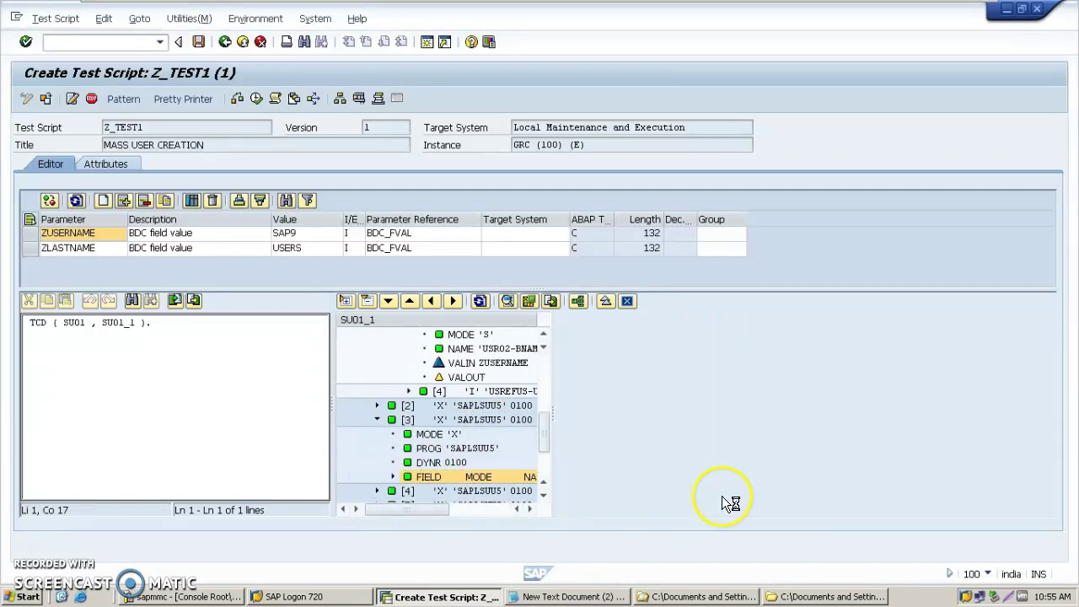
pyautogui.doubleClick(777, 357)
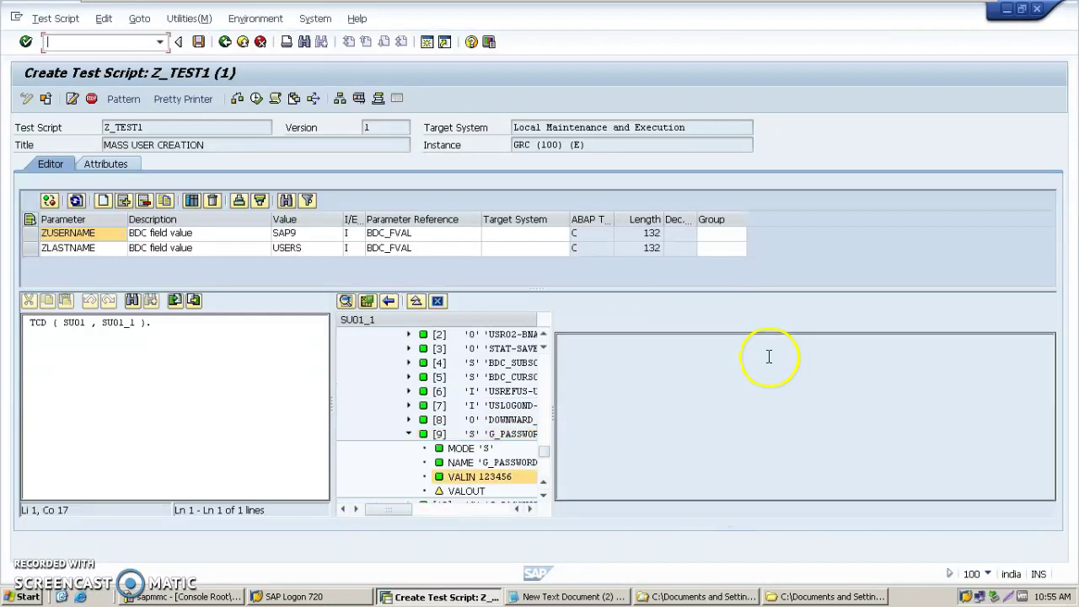
pyautogui.hotkey('ctrl', 'a')
pyautogui.write('Z')
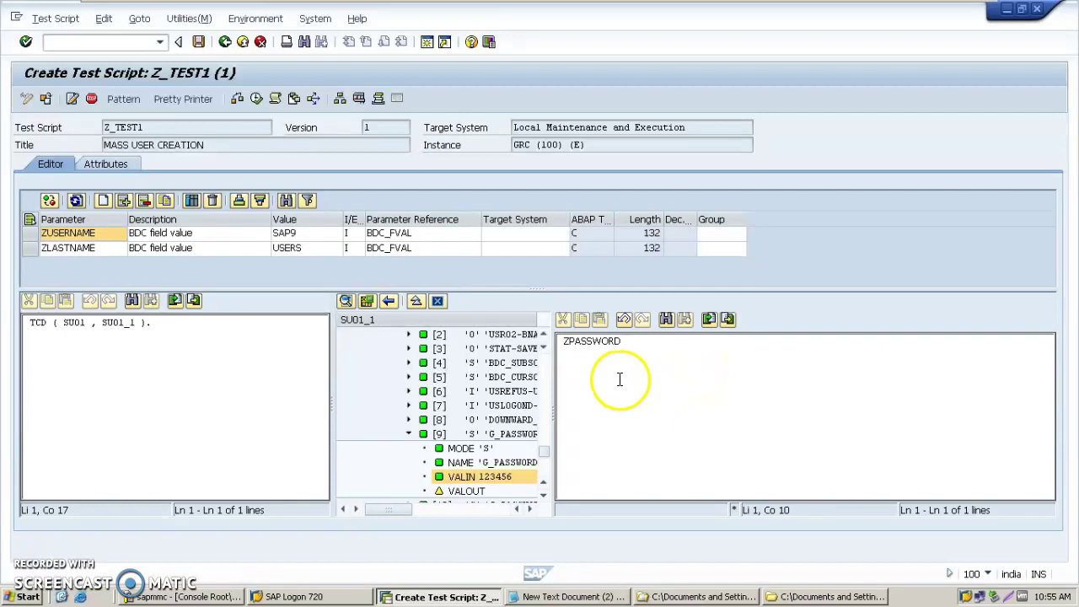
pyautogui.click(387, 300)
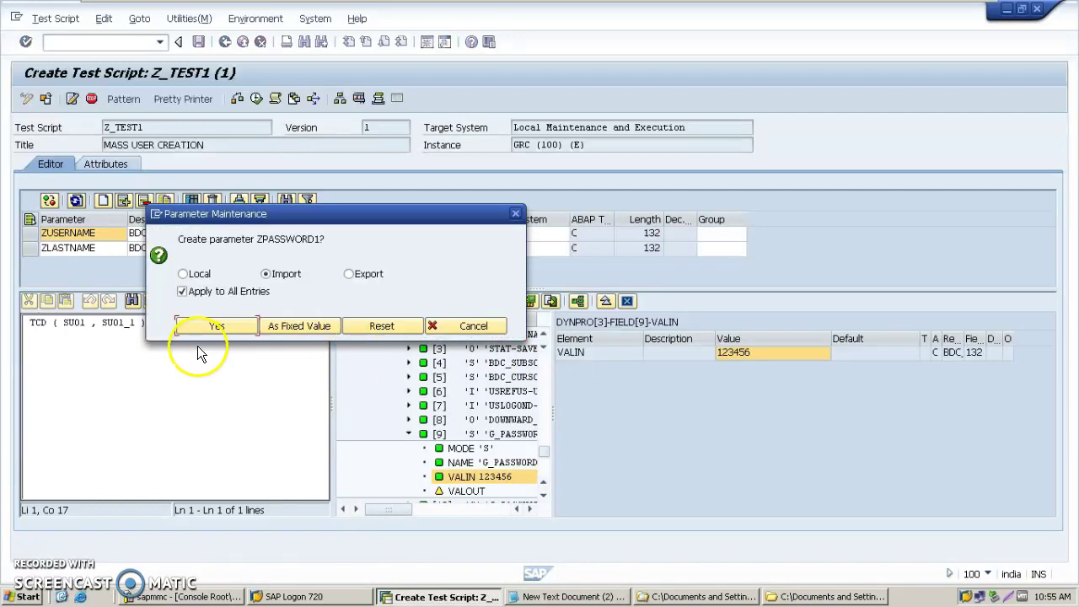
pyautogui.click(209, 329)
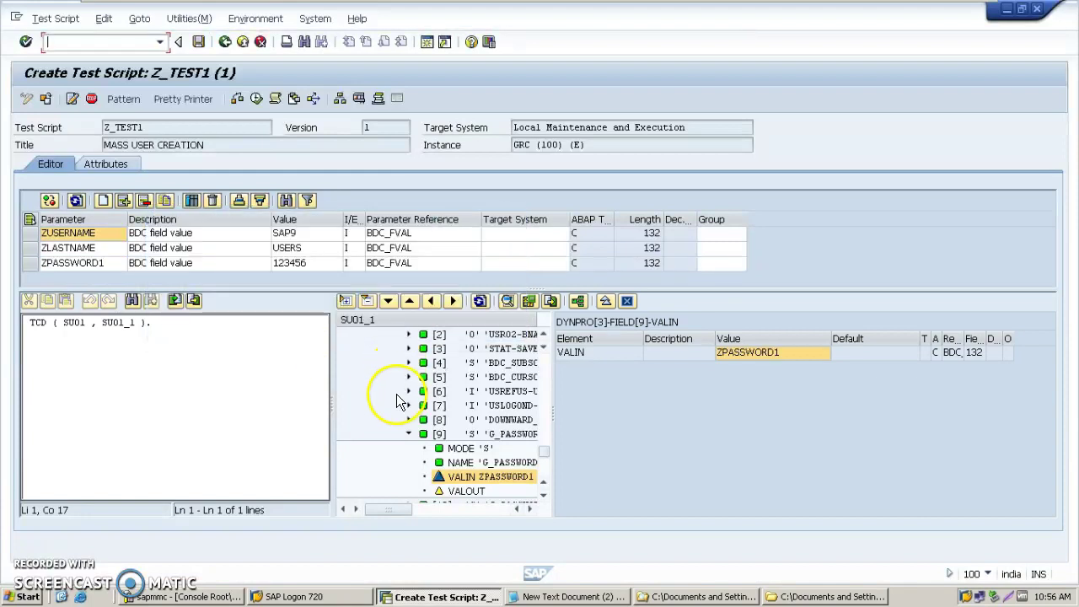
pyautogui.click(542, 356)
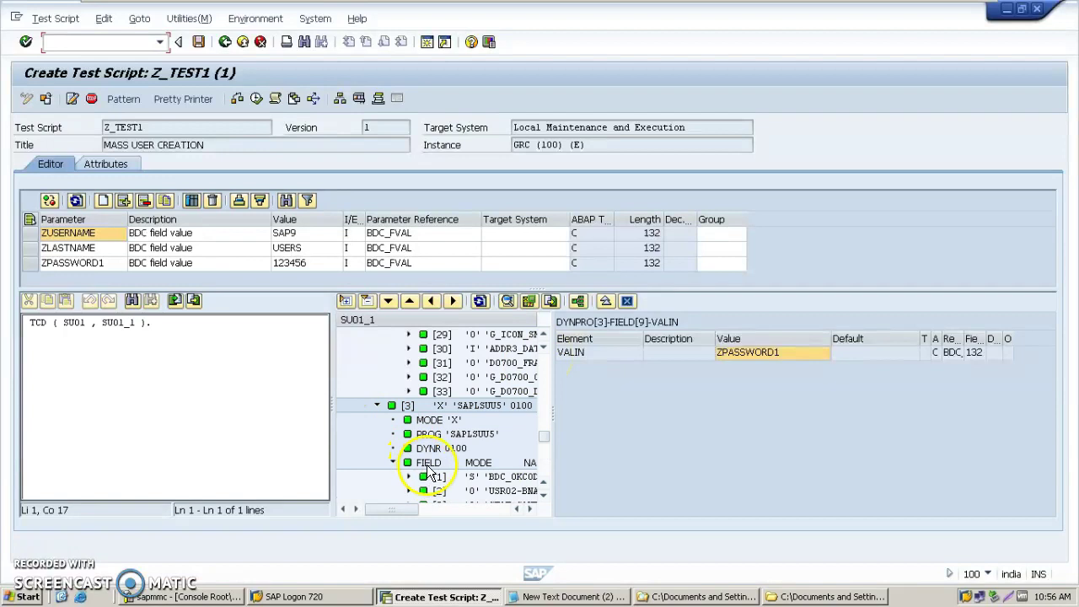
pyautogui.click(426, 463)
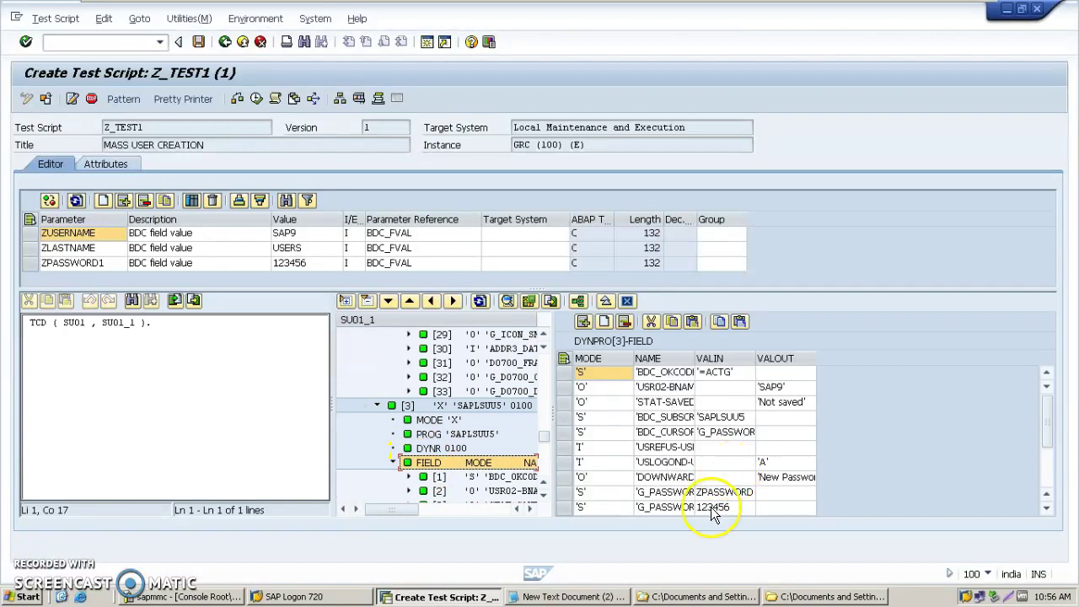
pyautogui.doubleClick(713, 507)
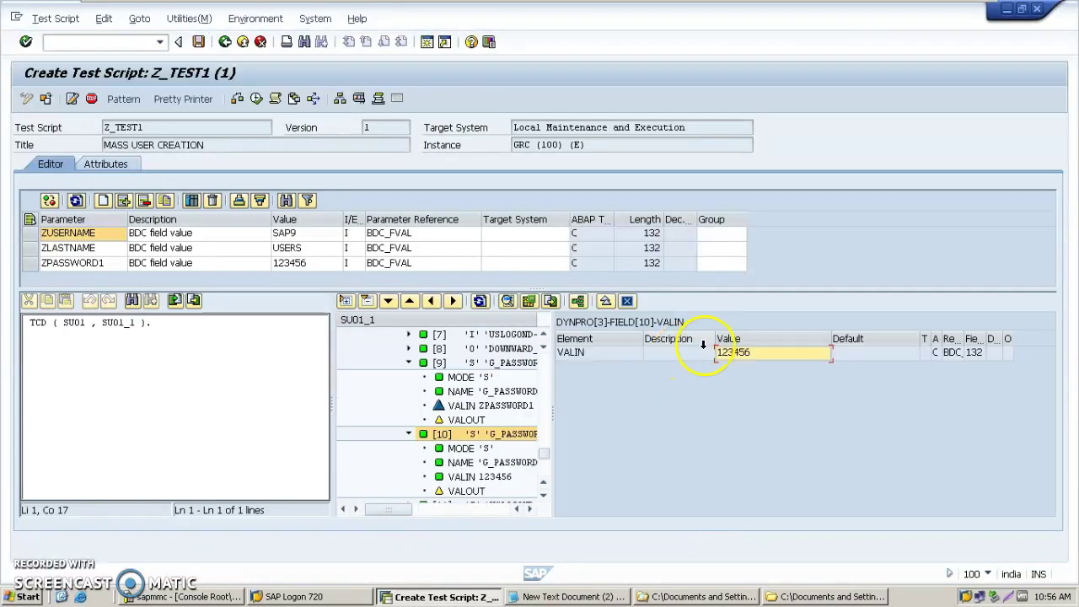
pyautogui.doubleClick(734, 355)
pyautogui.hotkey('ctrl', 'a')
pyautogui.write('ZPAS')
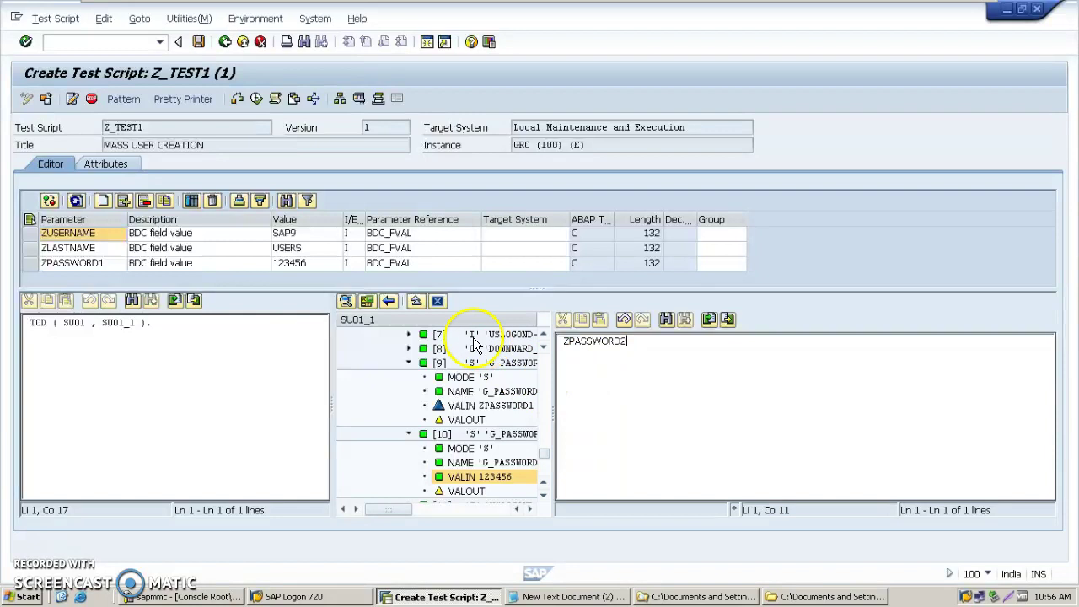
pyautogui.click(388, 301)
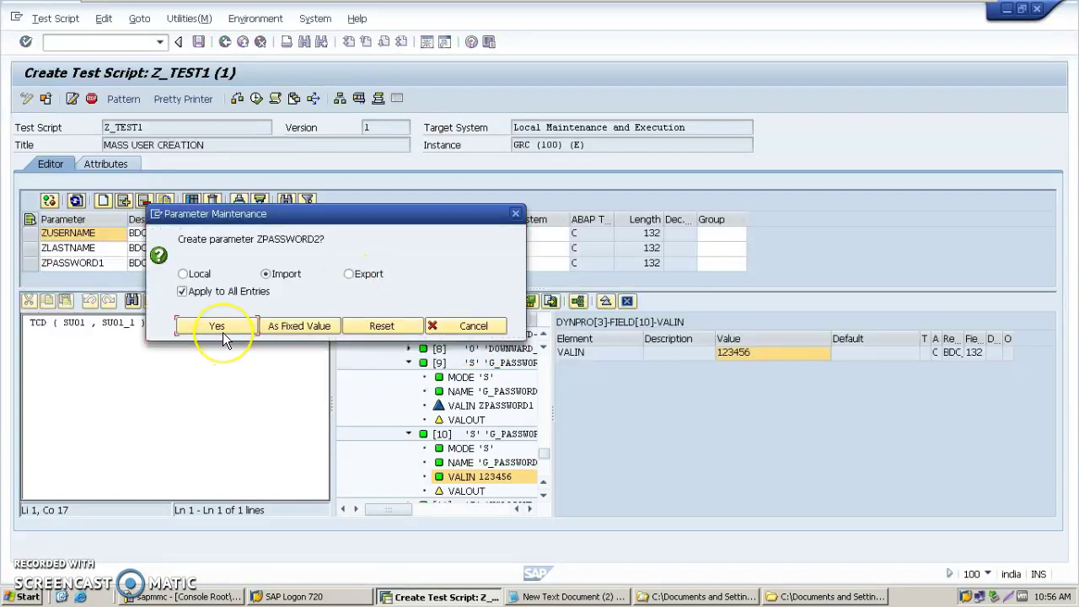
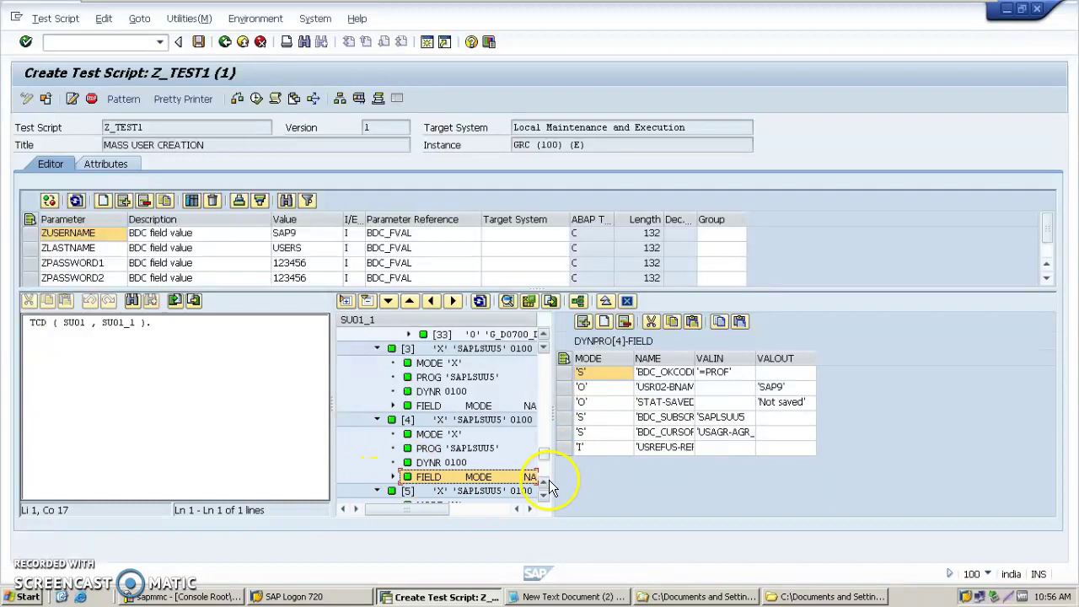
# - Overwrite field 6's 'sap_new' VALIN in screen 5 with ZPROFILE1, declared as an import parameter
pyautogui.click(542, 495)
pyautogui.click(542, 495)
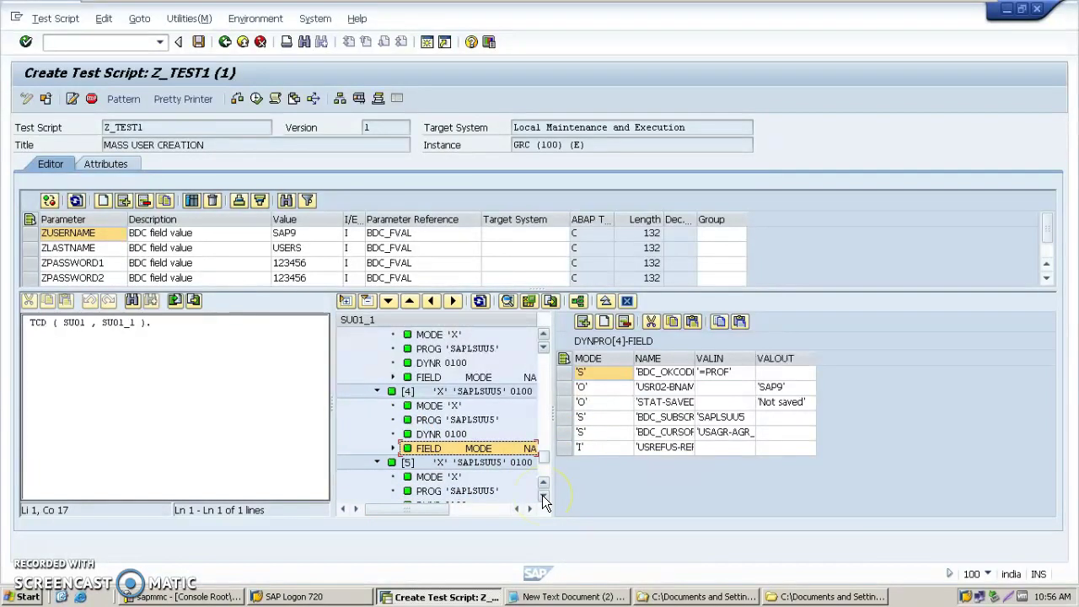
pyautogui.click(542, 494)
pyautogui.click(542, 494)
pyautogui.doubleClick(428, 491)
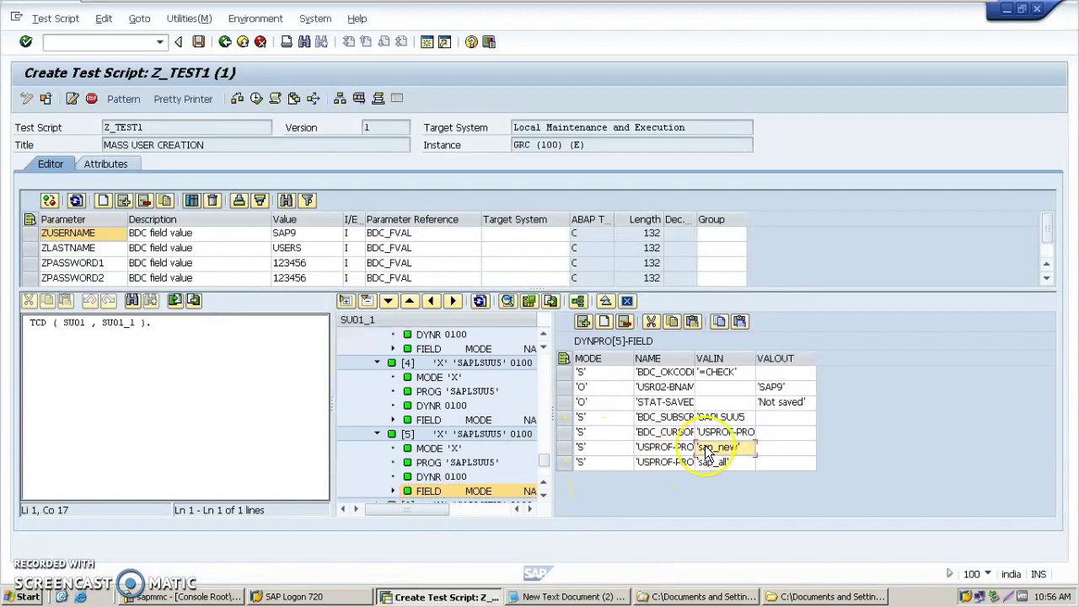
pyautogui.doubleClick(705, 447)
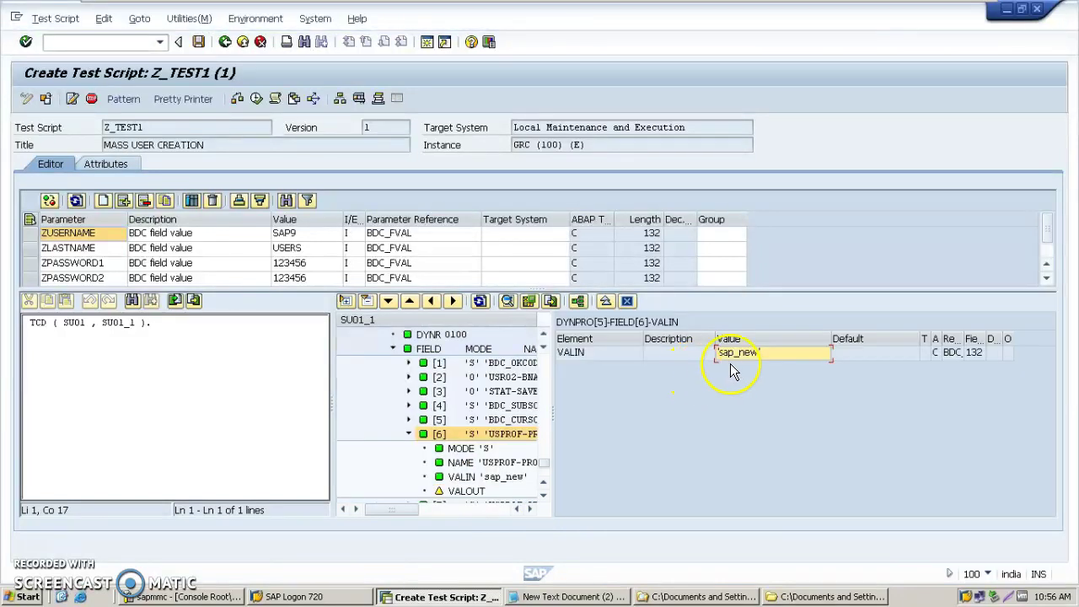
pyautogui.doubleClick(738, 354)
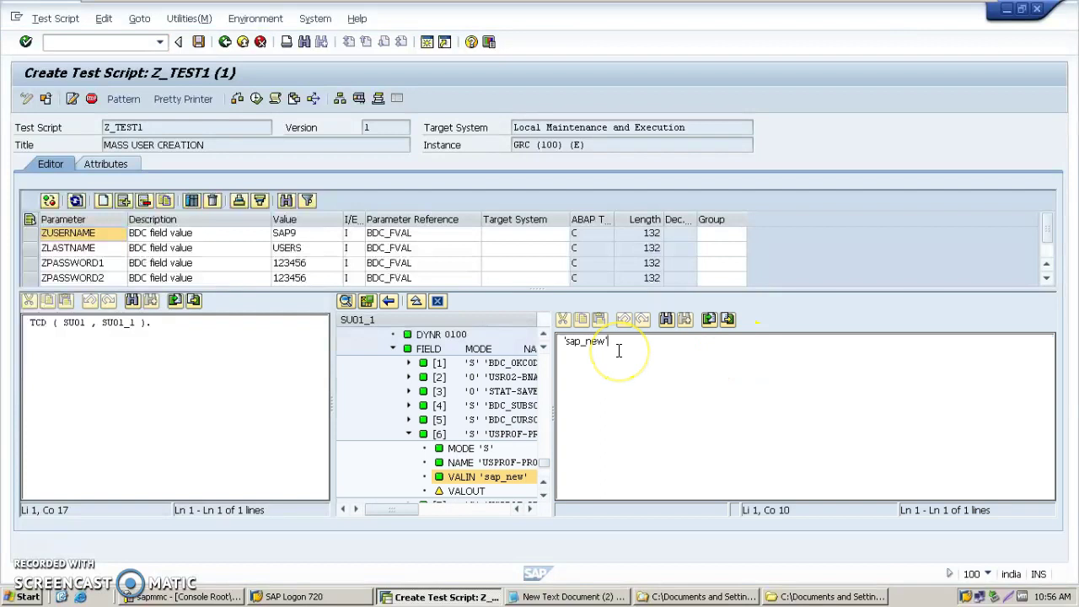
pyautogui.hotkey('ctrl', 'a')
pyautogui.write('Z')
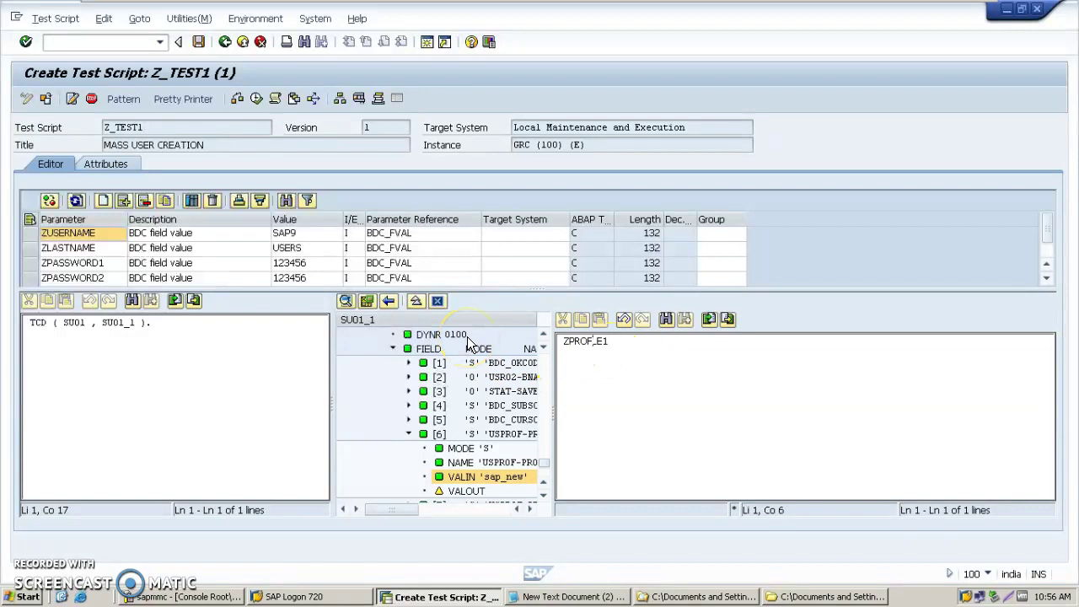
pyautogui.click(596, 341)
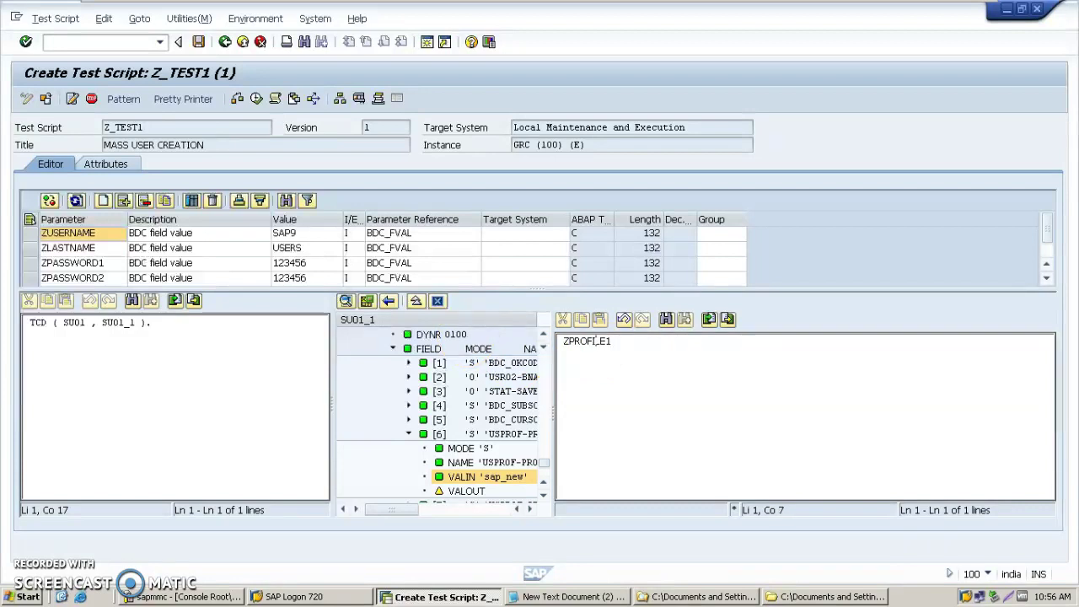
pyautogui.click(391, 301)
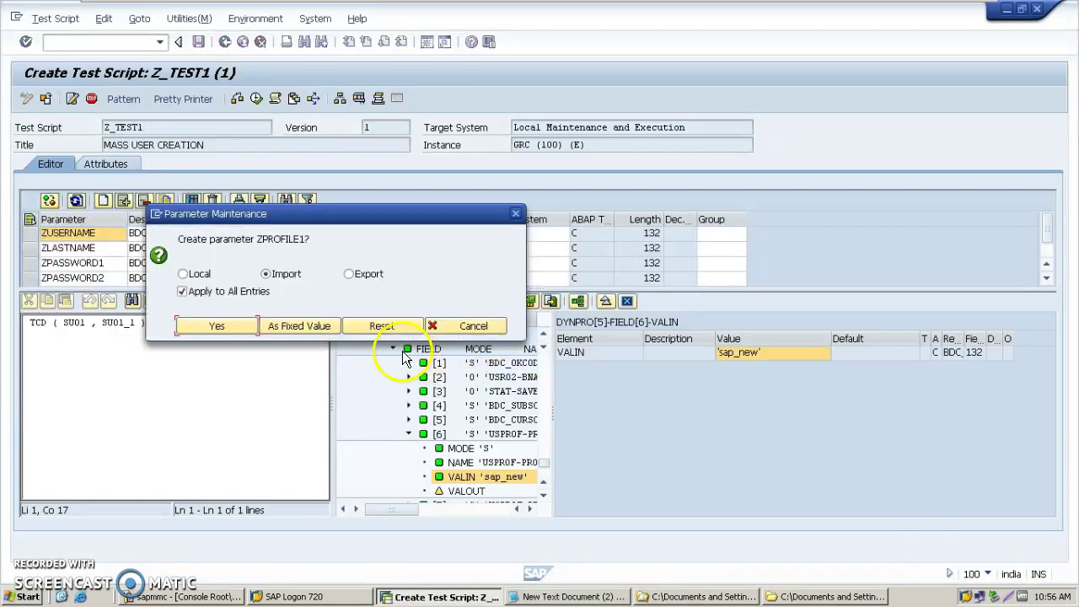
pyautogui.click(223, 329)
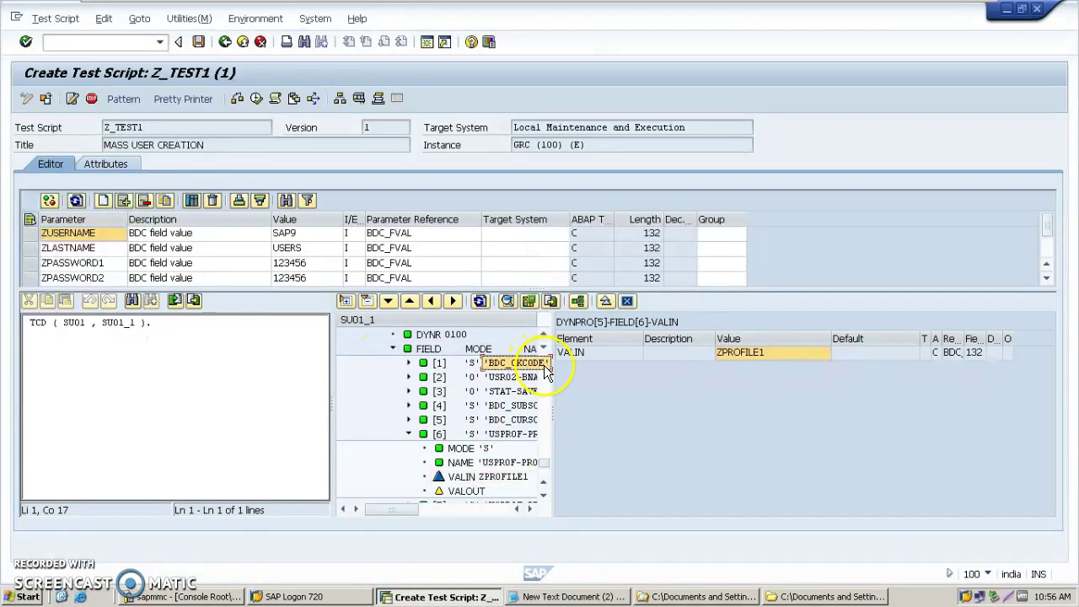
# - Overwrite field 7's 'sap_all' VALIN in screen 5 with ZPROFLE2, declared as an import parameter
pyautogui.scroll(-5, 544, 380)
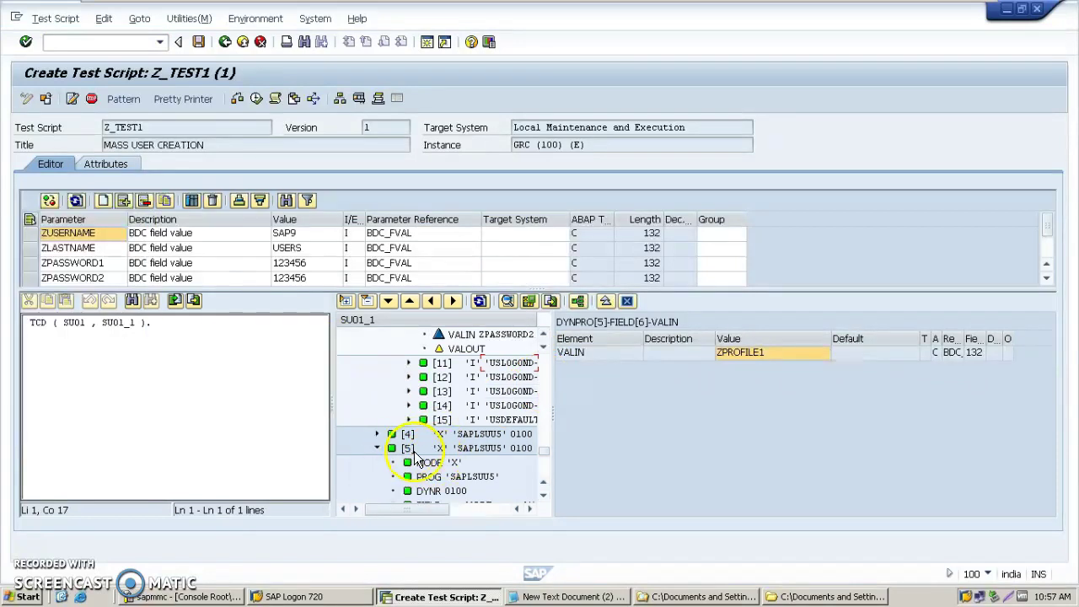
pyautogui.click(542, 495)
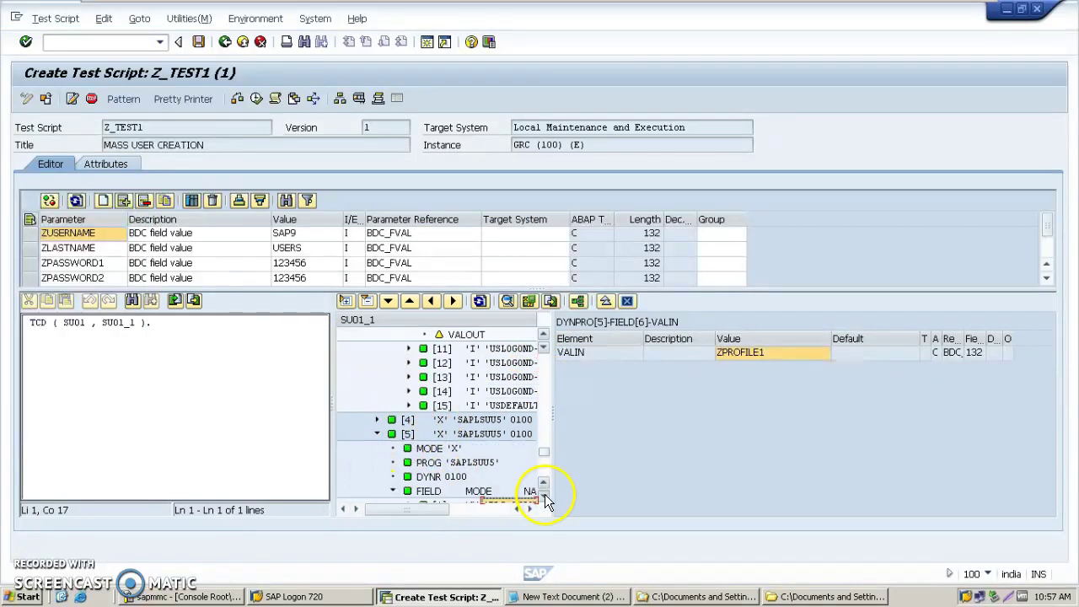
pyautogui.click(428, 490)
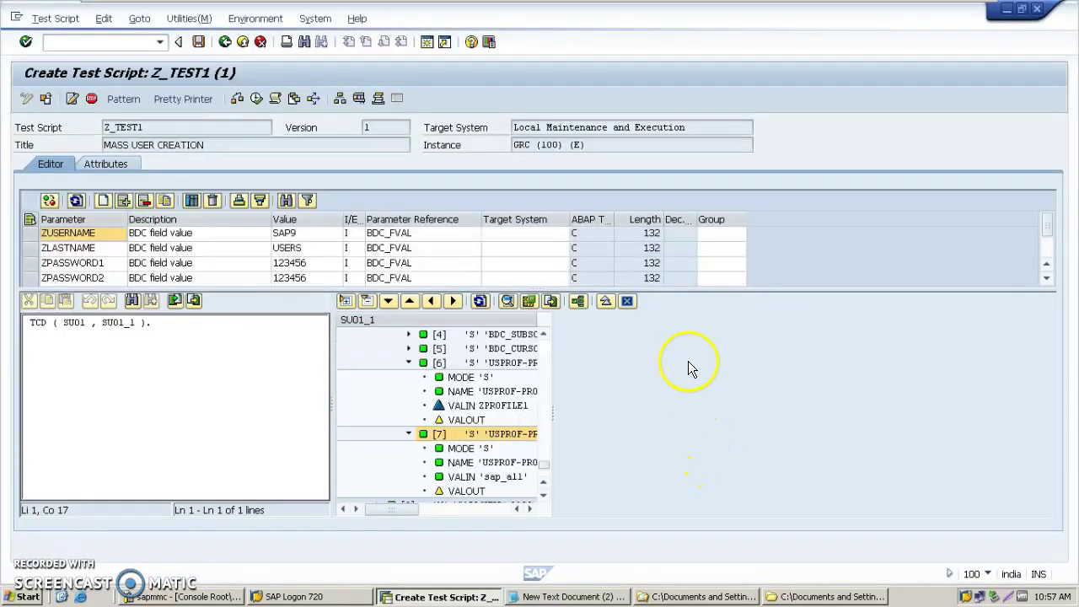
pyautogui.doubleClick(742, 354)
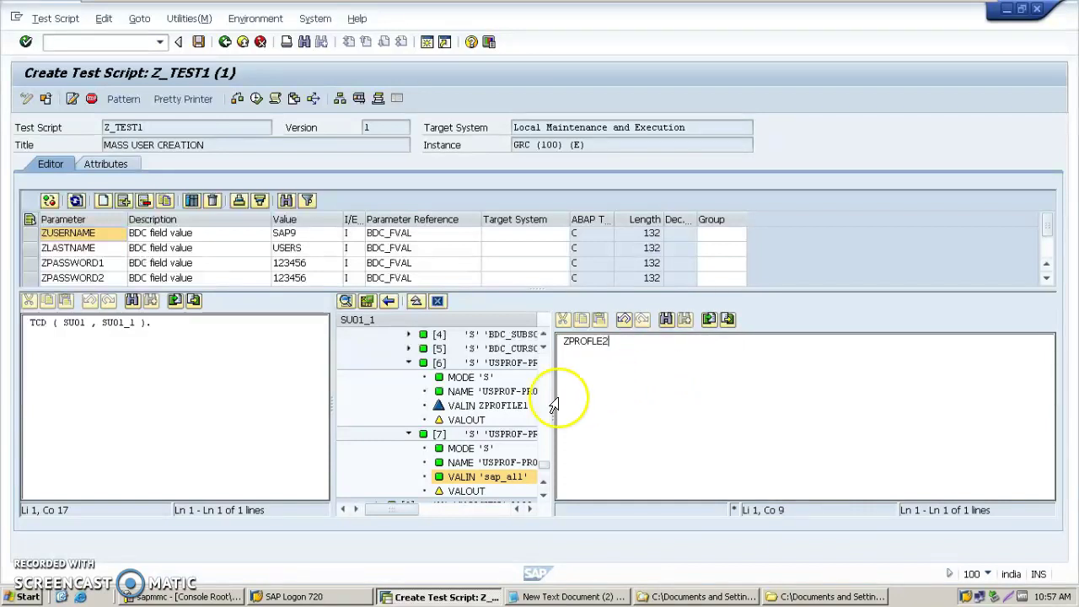
pyautogui.click(388, 302)
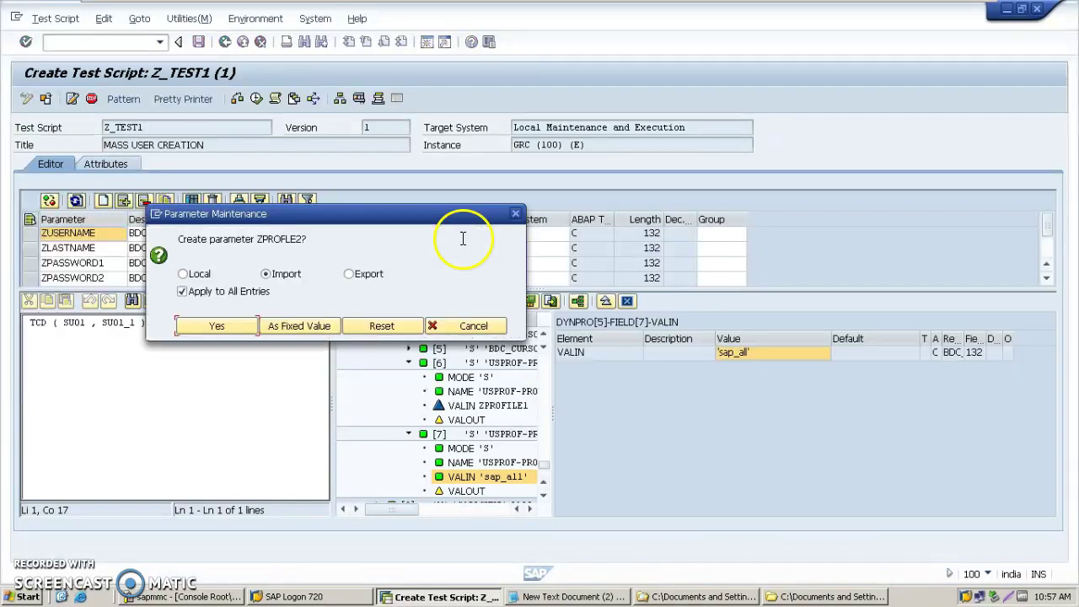
pyautogui.click(221, 324)
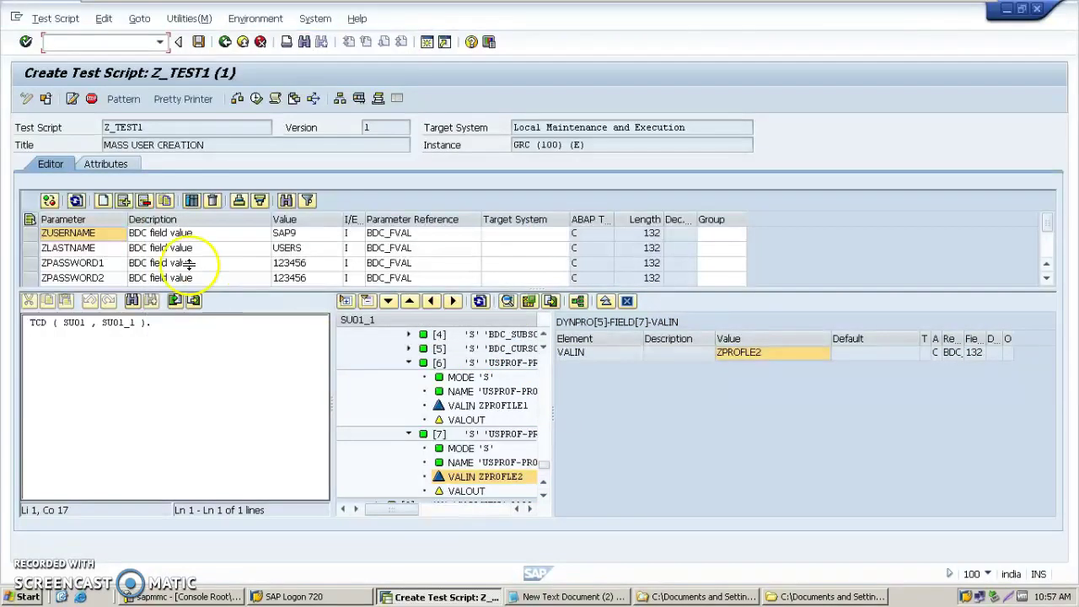
# - Save script Z_TEST1 as a Local Object and go back to the eCATT start screen
pyautogui.click(202, 43)
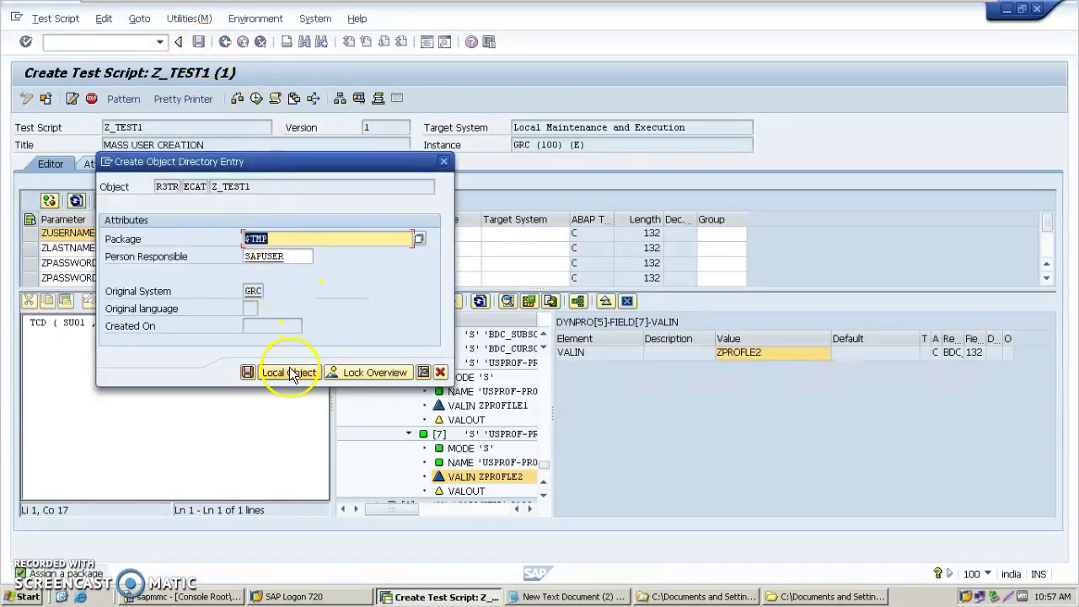
pyautogui.click(278, 372)
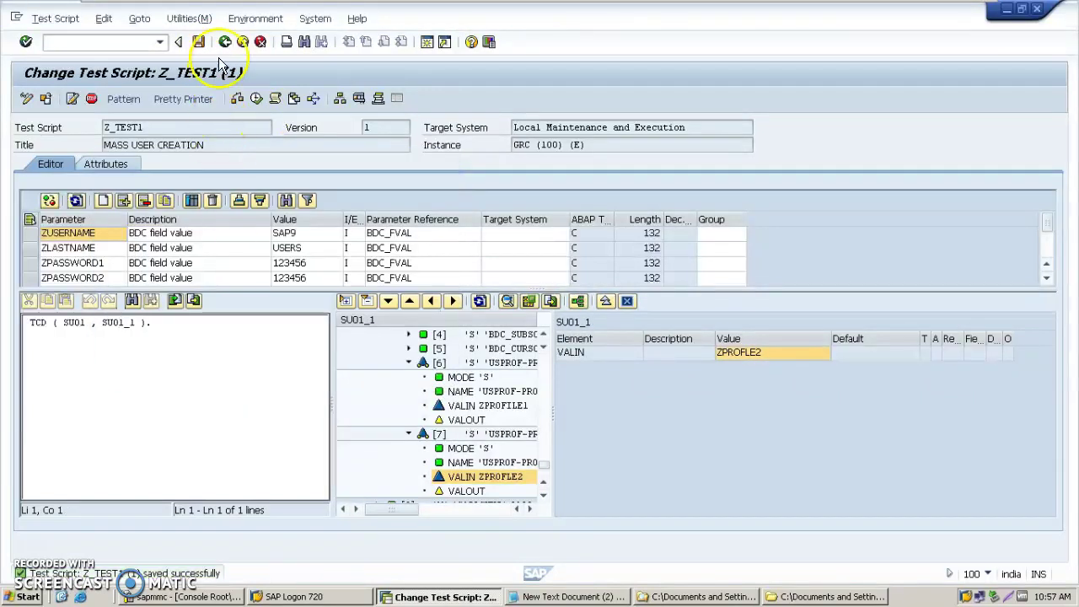
pyautogui.click(225, 42)
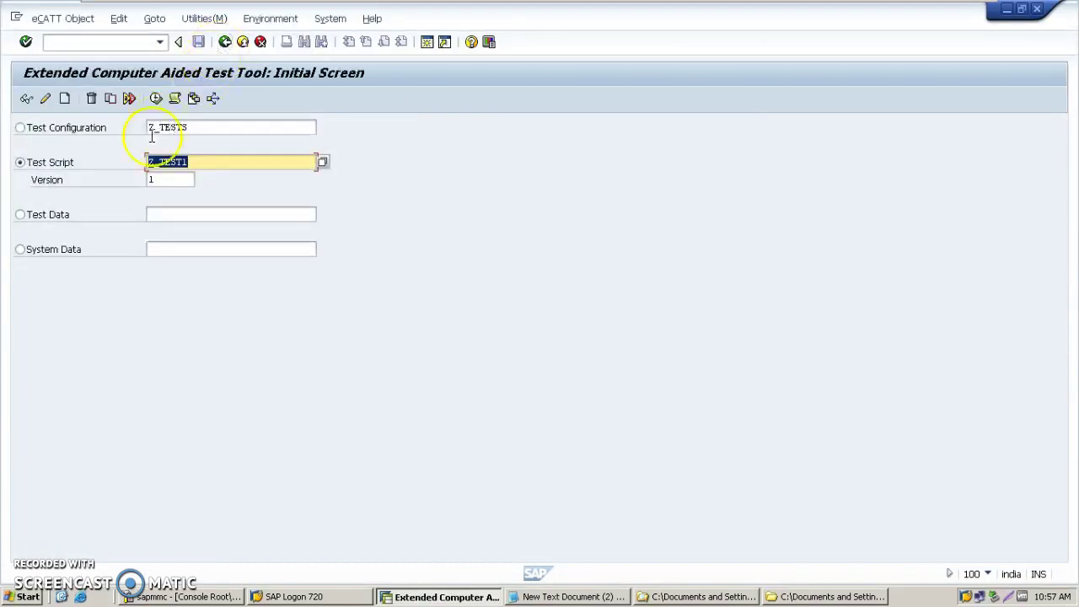
# - Create test configuration Z_TEST1 titled USER CREATON with component BC-SEC-USR-ADM
pyautogui.click(20, 129)
pyautogui.click(223, 127)
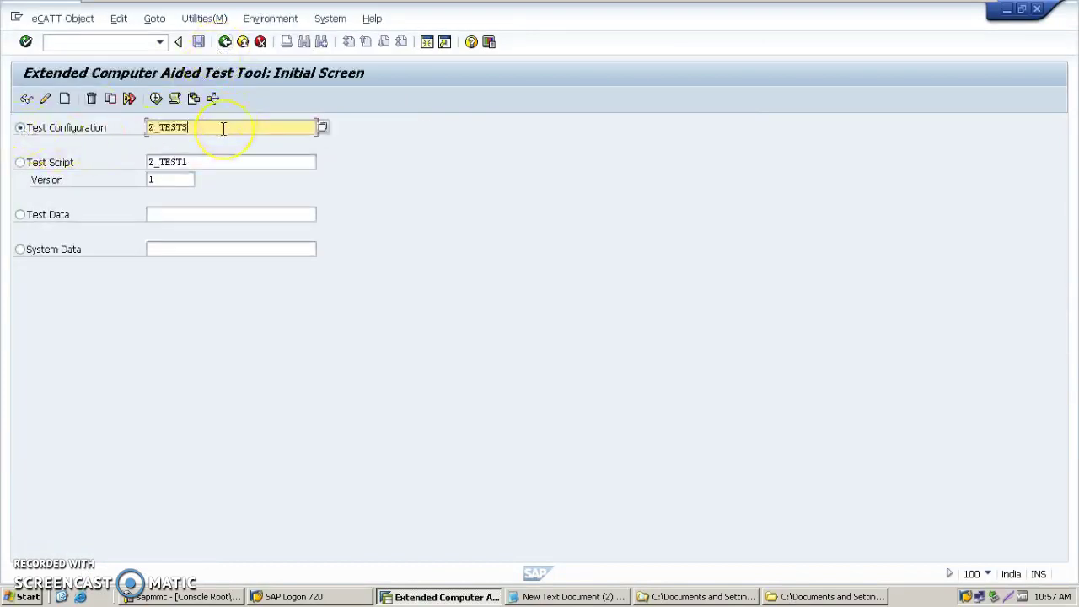
pyautogui.press('BackSpace')
pyautogui.write('1')
pyautogui.click(64, 99)
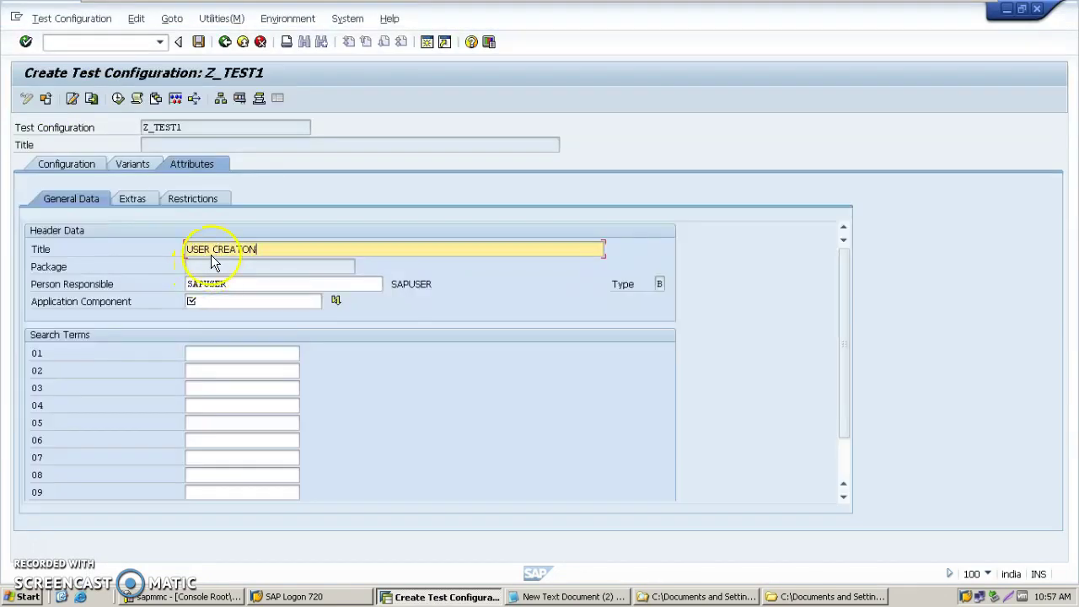
pyautogui.click(219, 297)
pyautogui.write('bc')
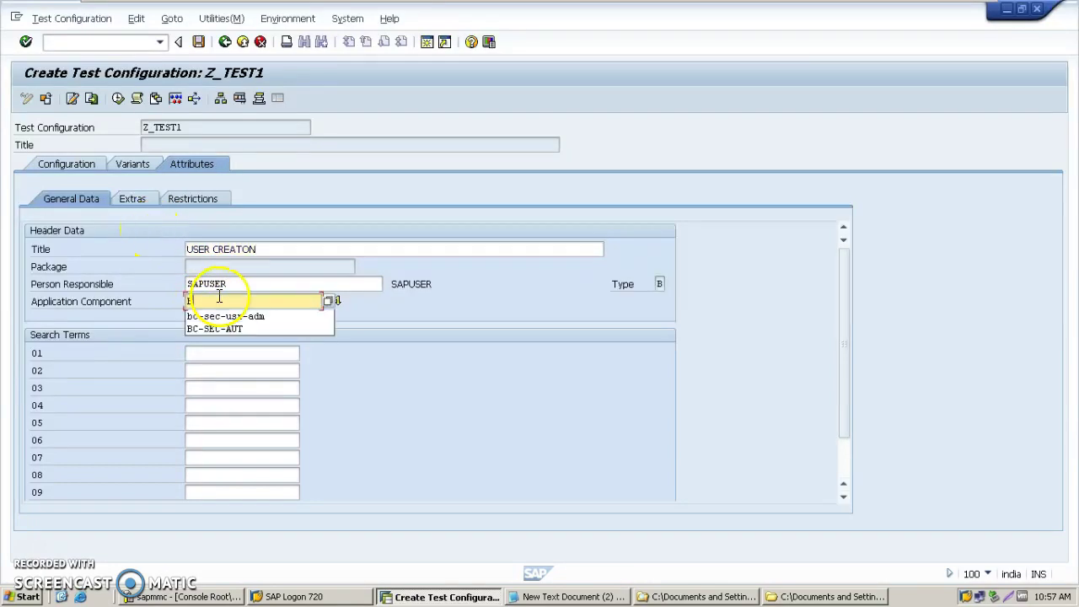
pyautogui.click(223, 316)
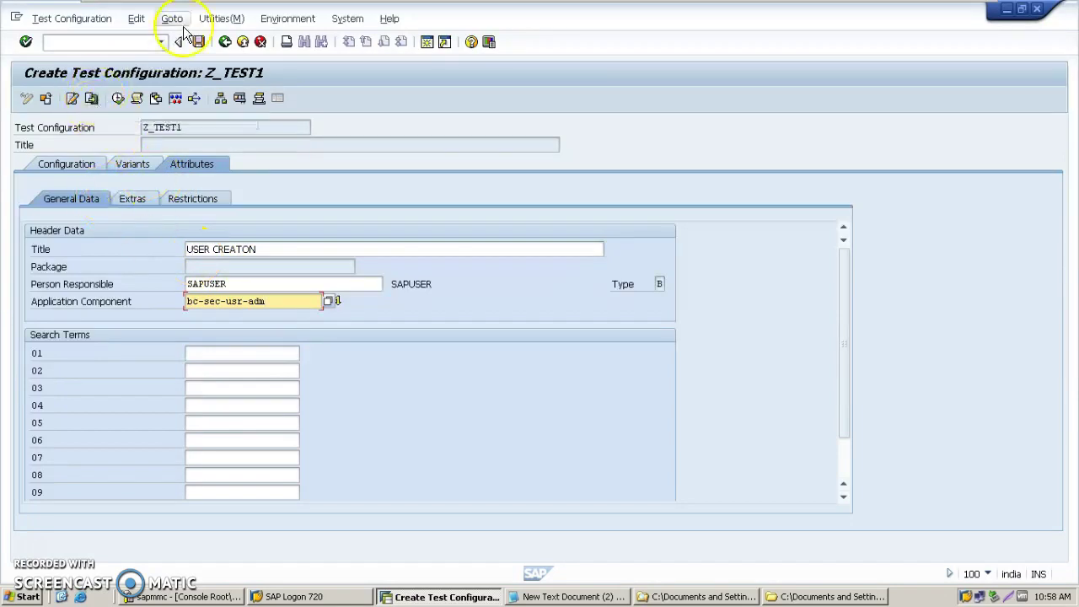
# - Download the configuration's variants to VAR_ECTC_Z_TEST1 with test data container references resolved
pyautogui.click(91, 99)
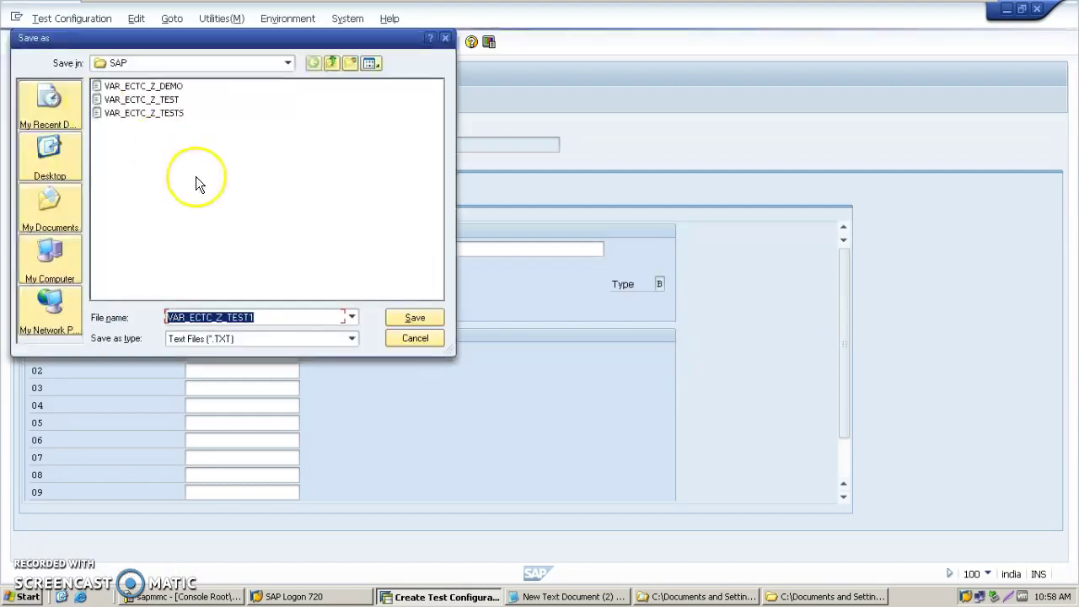
pyautogui.click(413, 318)
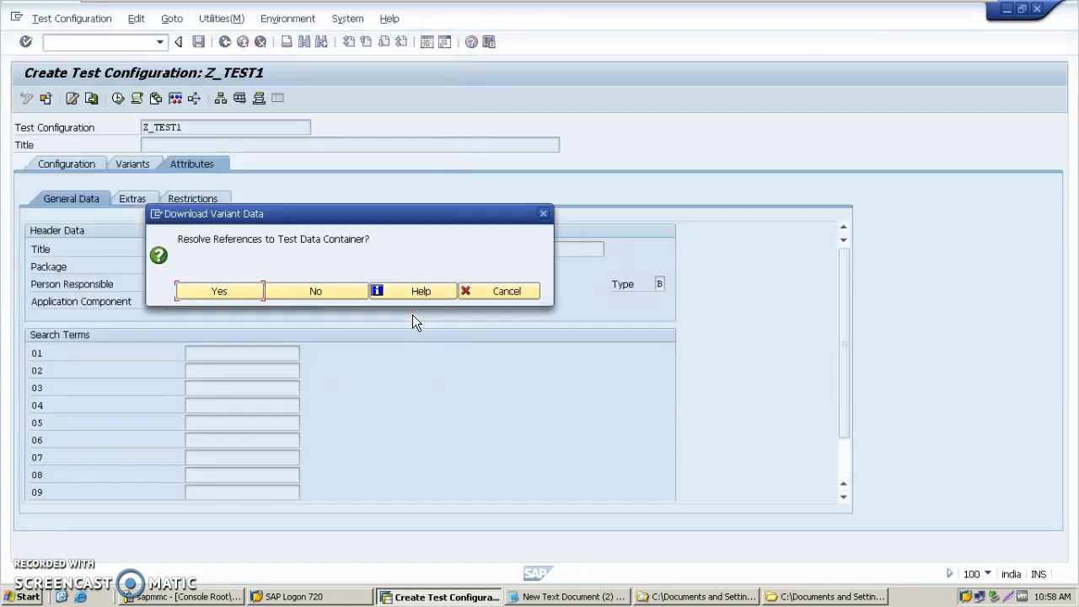
pyautogui.click(231, 288)
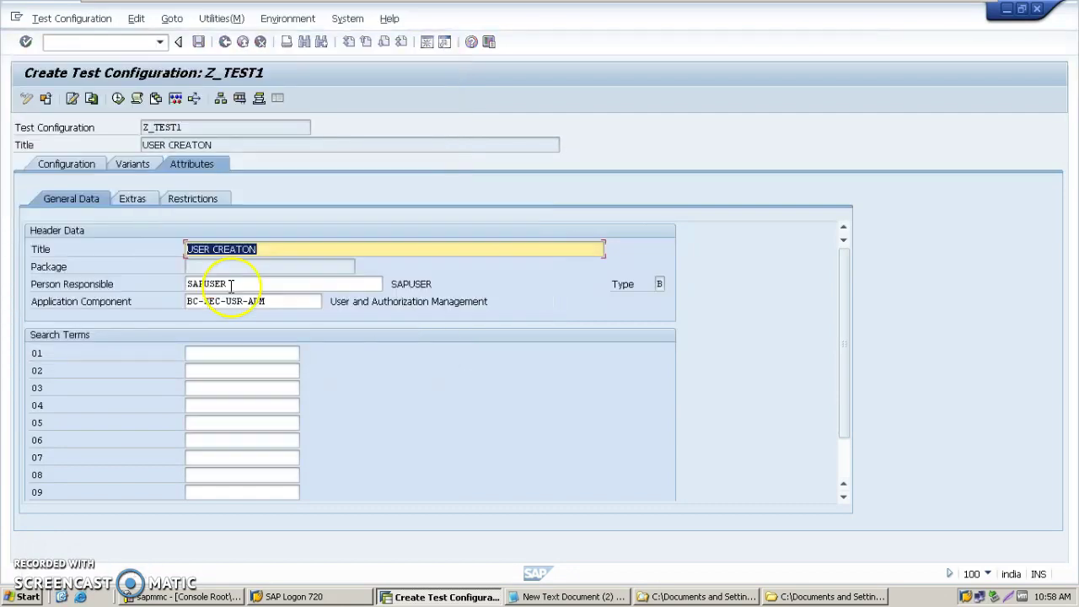
pyautogui.click(265, 594)
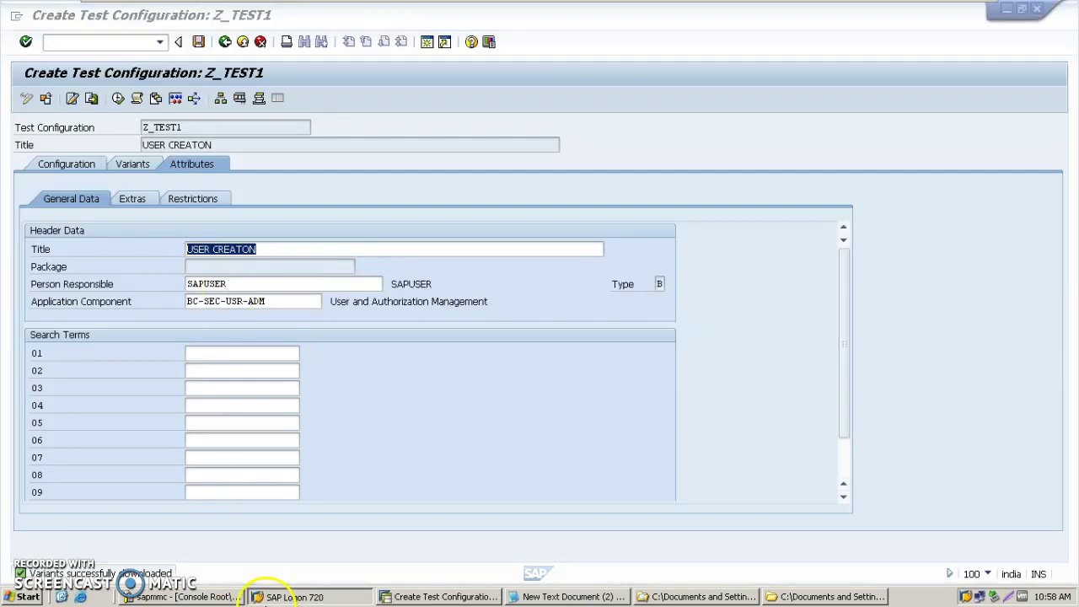
# - Open VAR_ECTC_Z_TEST1 from My Documents\SAP in Excel and review its ECATTDEFAULT row
pyautogui.press('super+d')
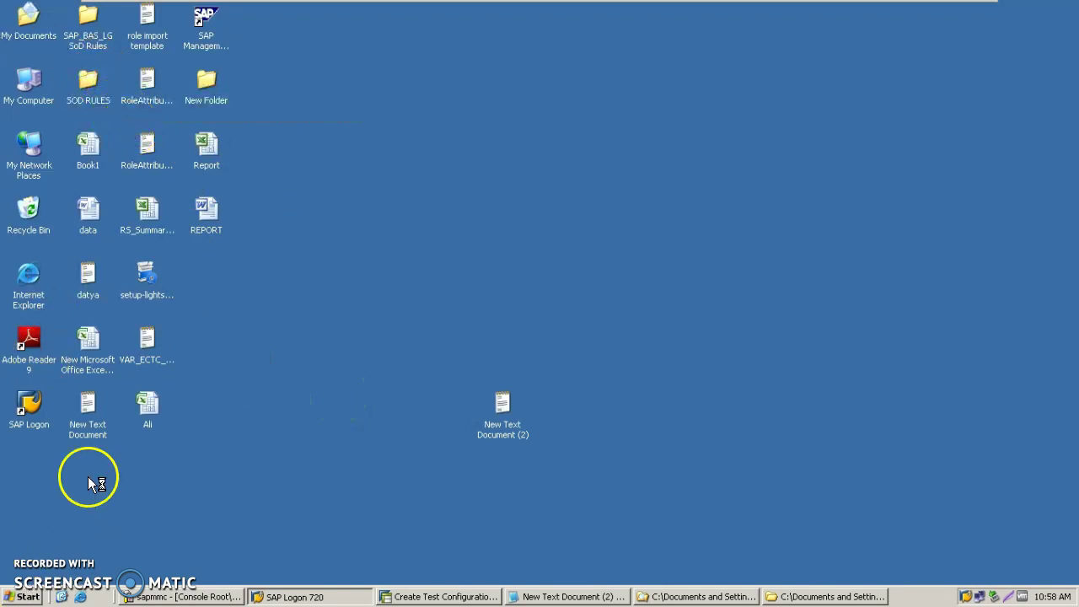
pyautogui.press('super+e')
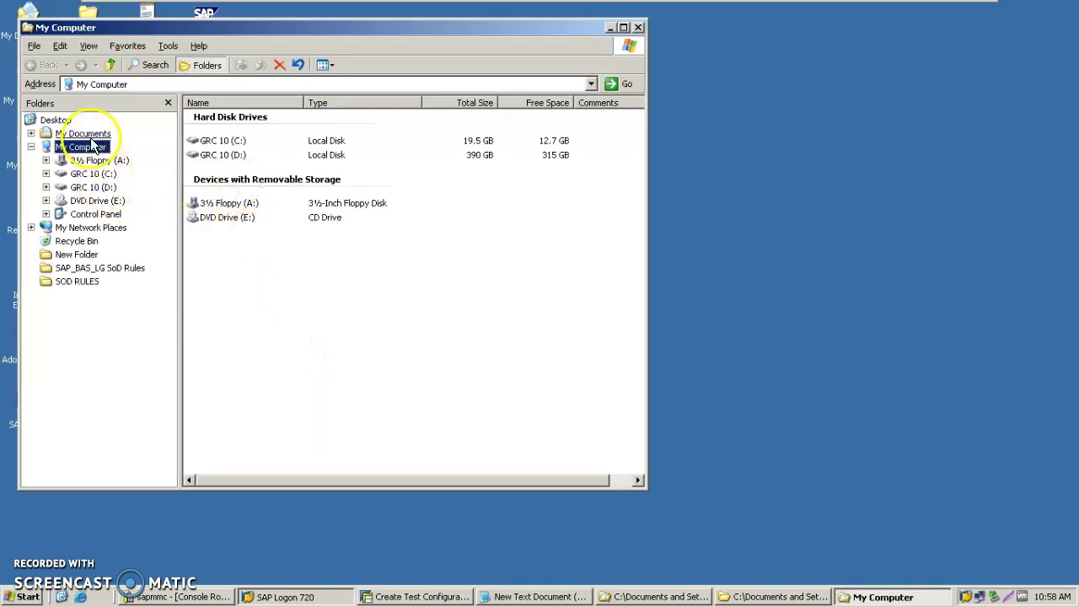
pyautogui.click(83, 134)
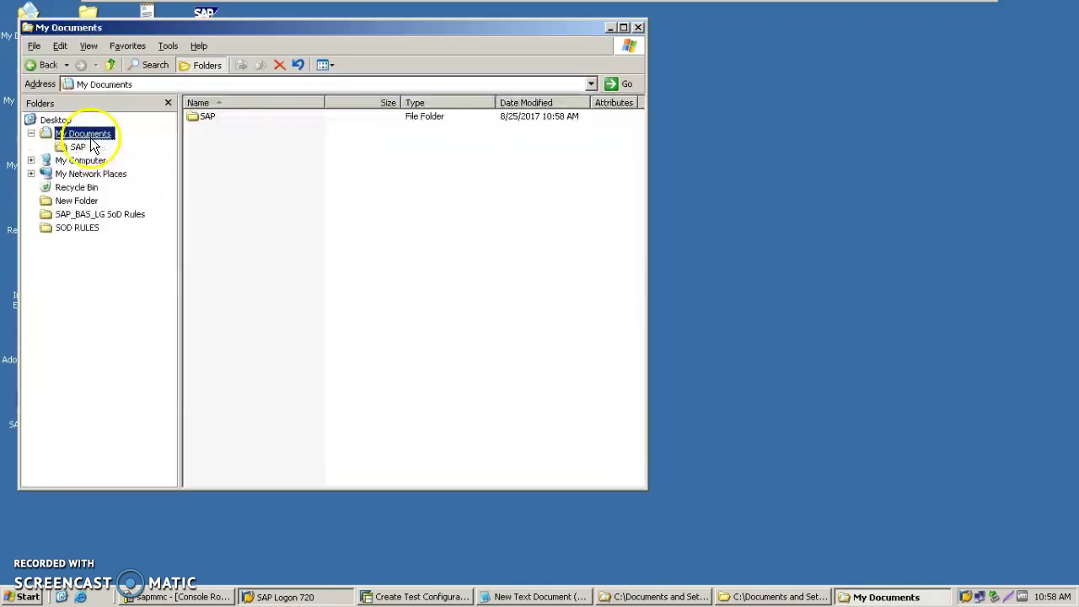
pyautogui.doubleClick(211, 121)
pyautogui.click(220, 157)
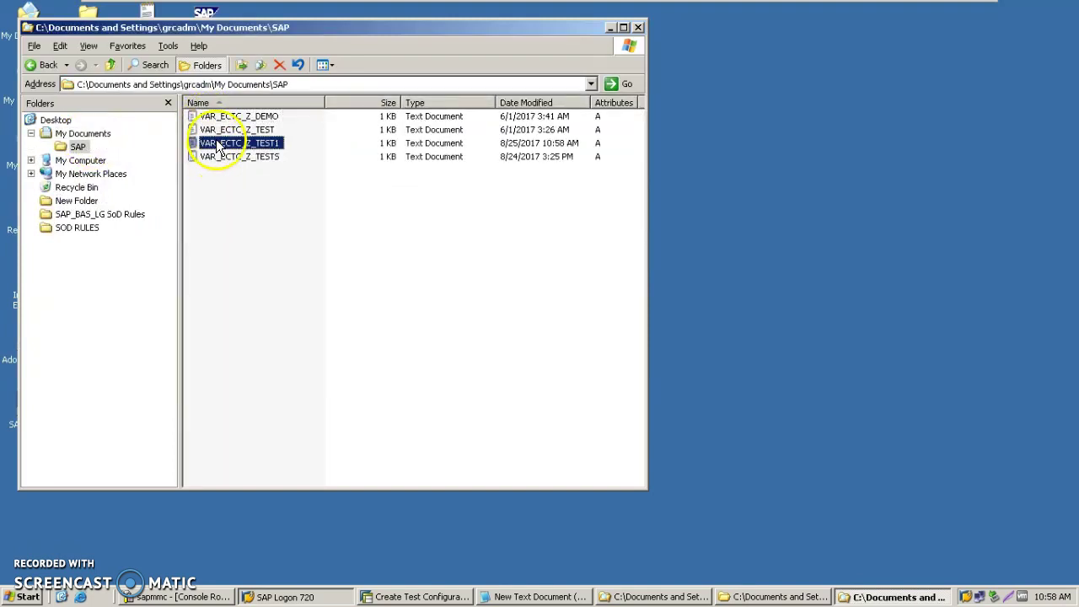
pyautogui.rightClick(217, 140)
pyautogui.moveTo(395, 188)
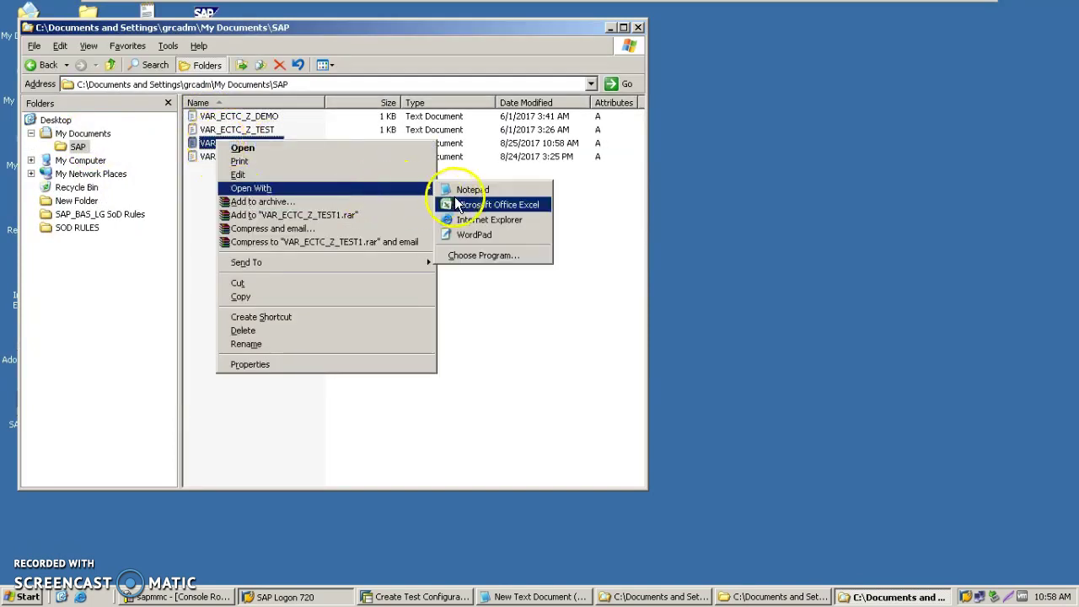
pyautogui.click(460, 202)
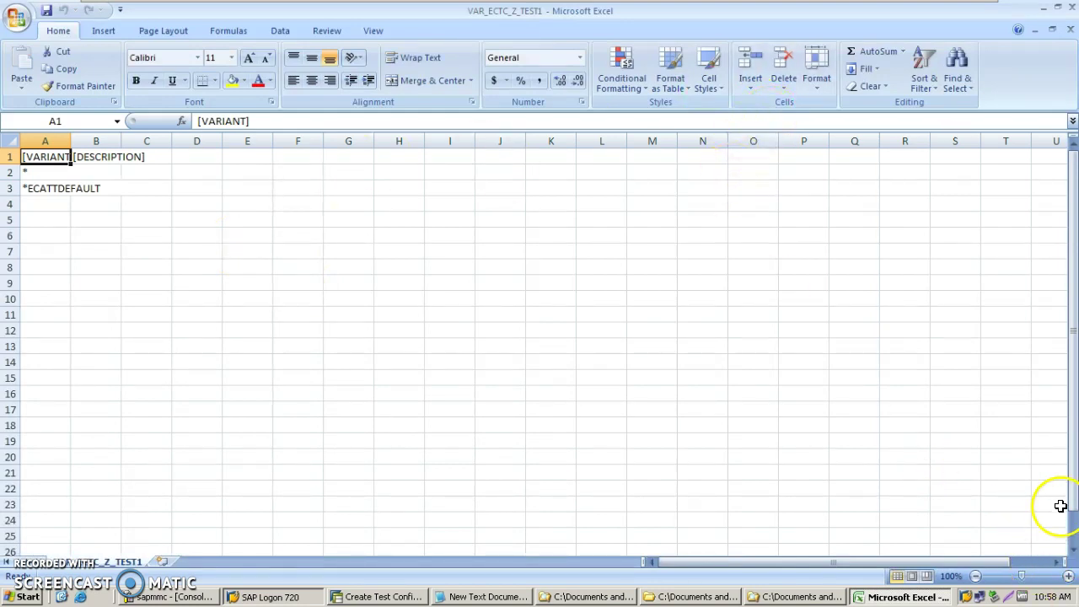
pyautogui.click(1038, 561)
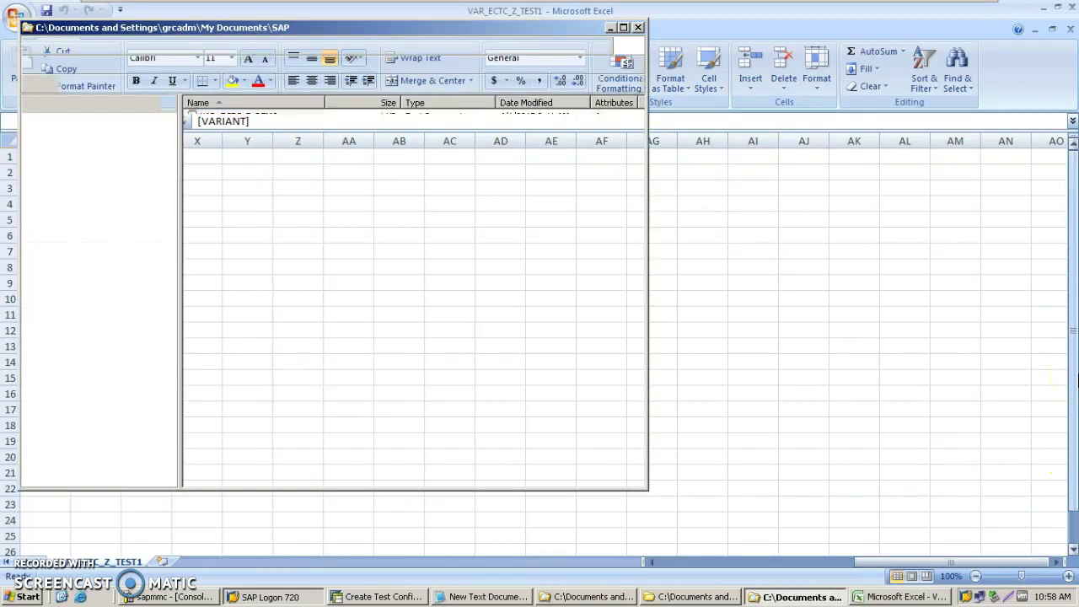
pyautogui.click(416, 599)
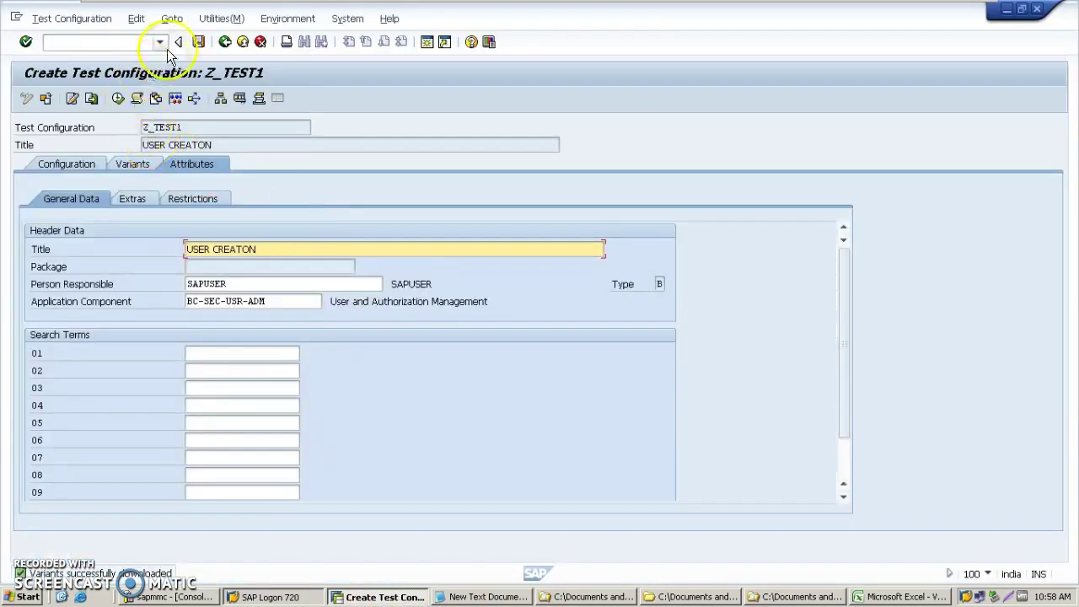
# - Save Z_TEST1 as a local object, then re-download variants over VAR_ECTC_Z_TEST1 — access denied
pyautogui.click(198, 41)
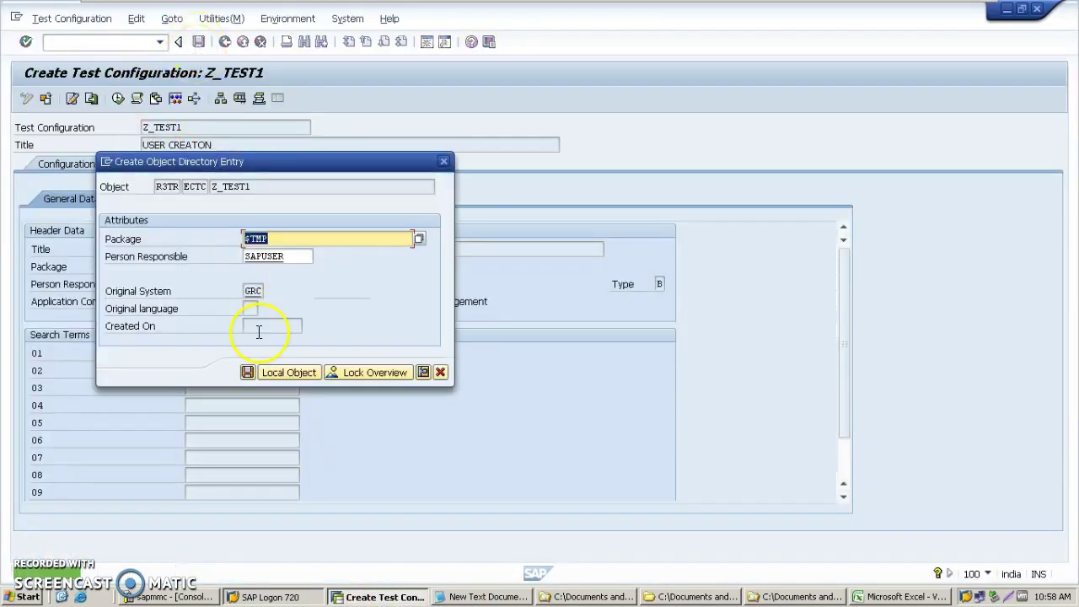
pyautogui.click(272, 372)
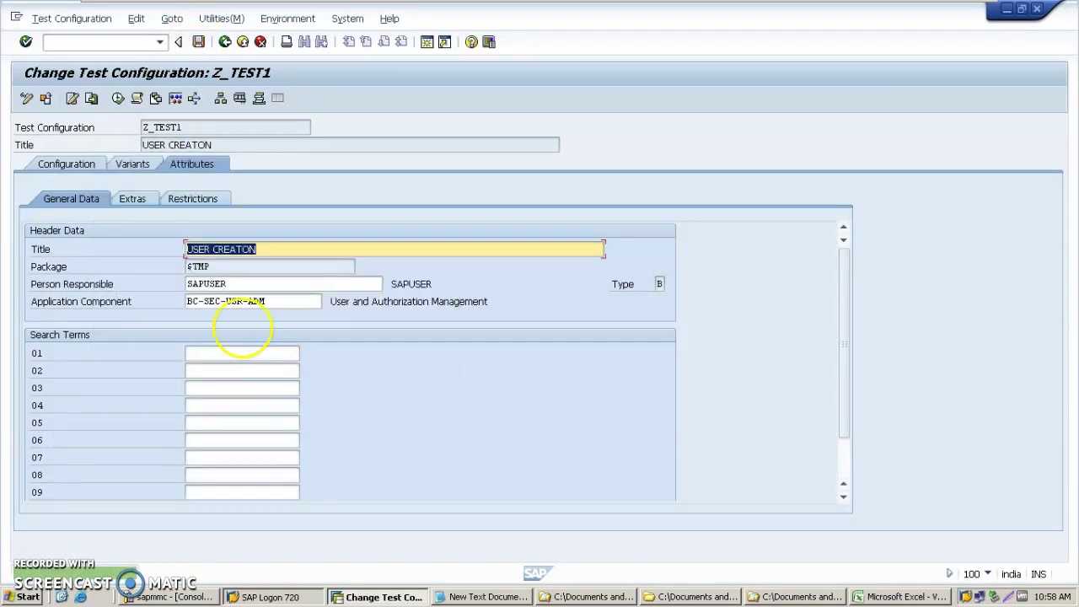
pyautogui.click(91, 98)
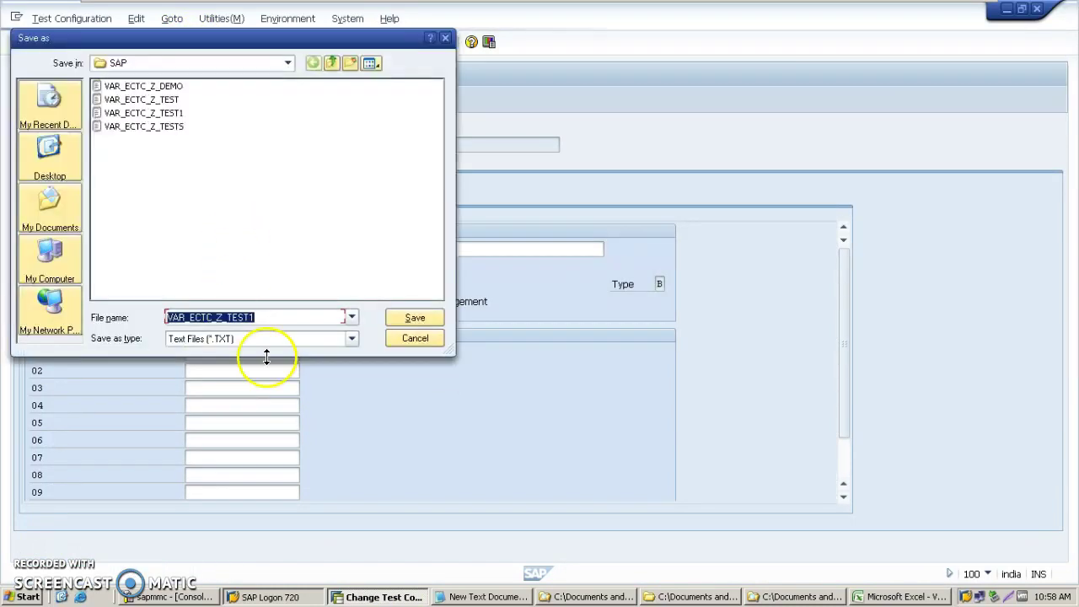
pyautogui.click(401, 316)
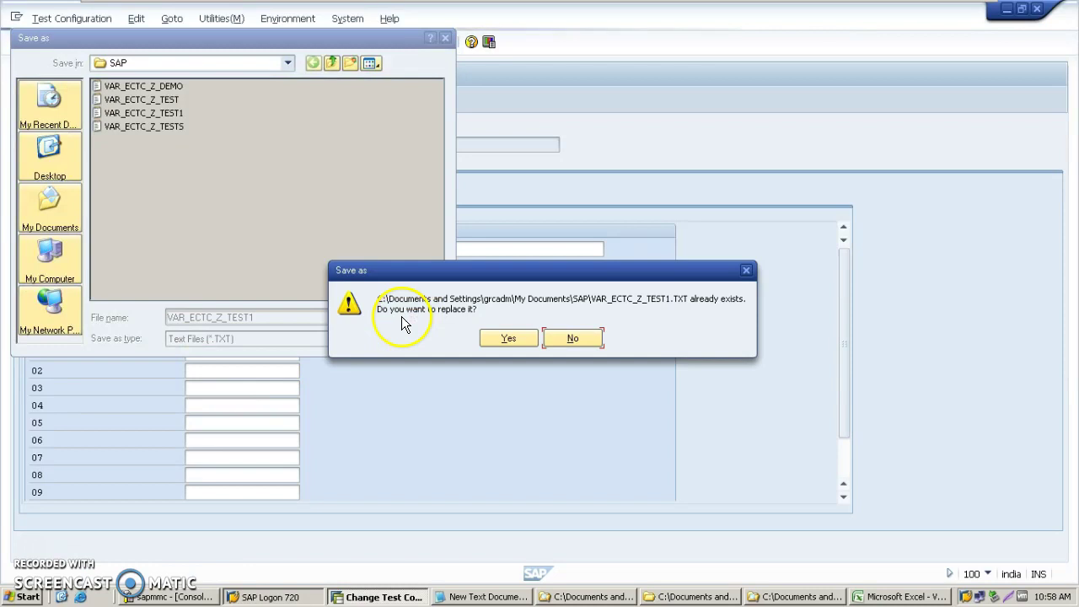
pyautogui.click(508, 338)
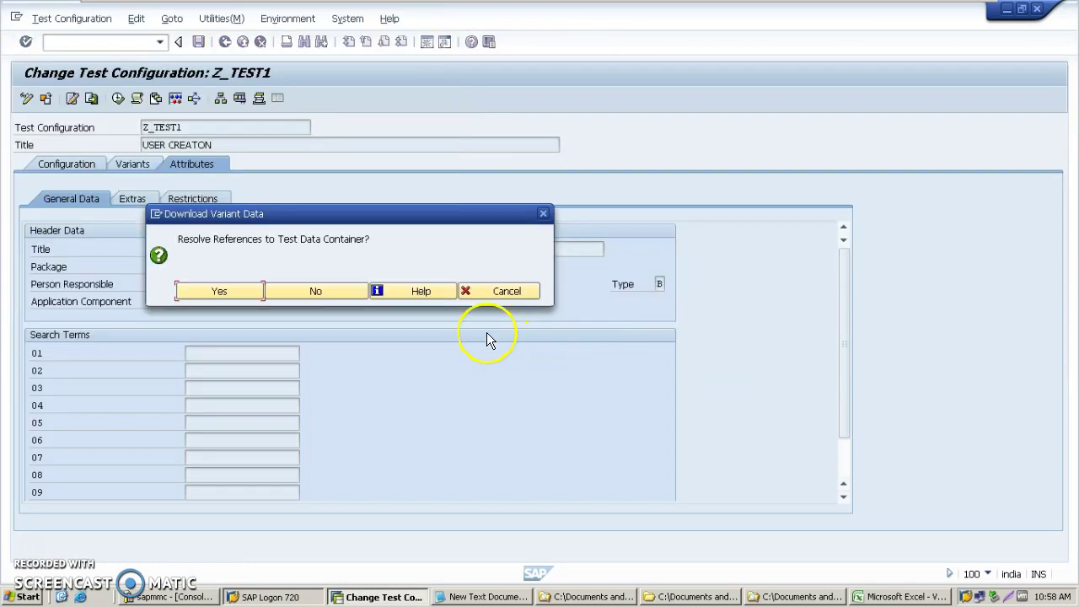
pyautogui.click(229, 293)
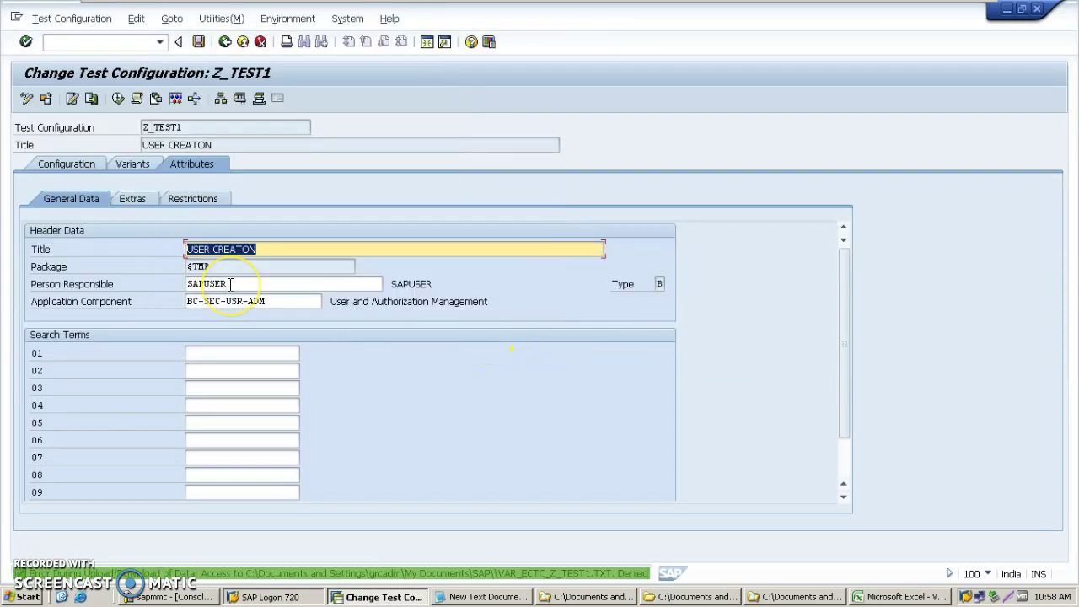
pyautogui.press('super+d')
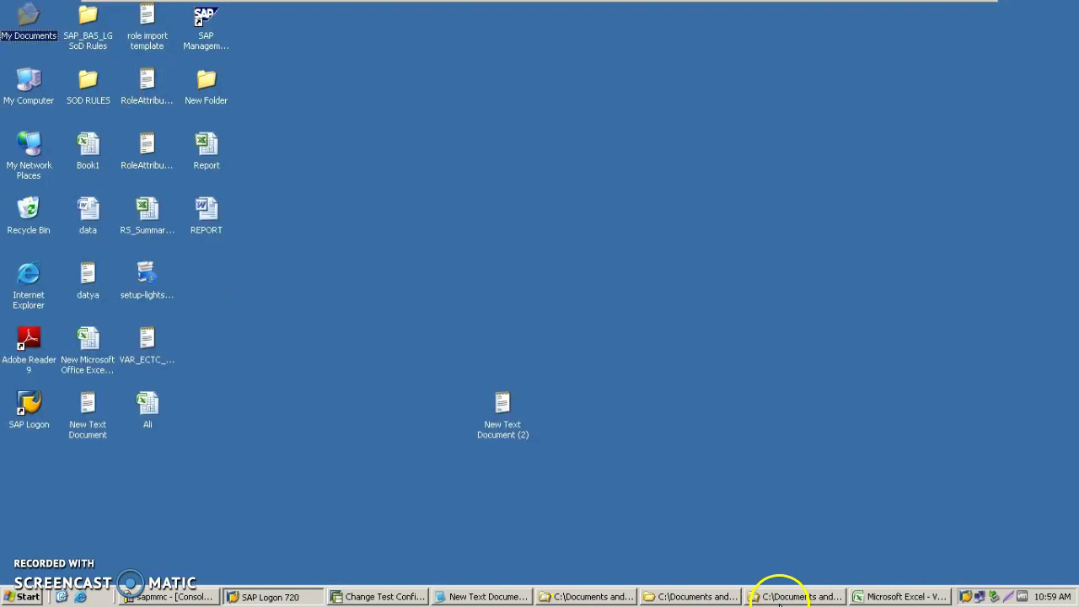
# - Close Excel to release VAR_ECTC_Z_TEST1, then send that file to the Recycle Bin
pyautogui.click(782, 595)
pyautogui.press('Delete')
pyautogui.press('Escape')
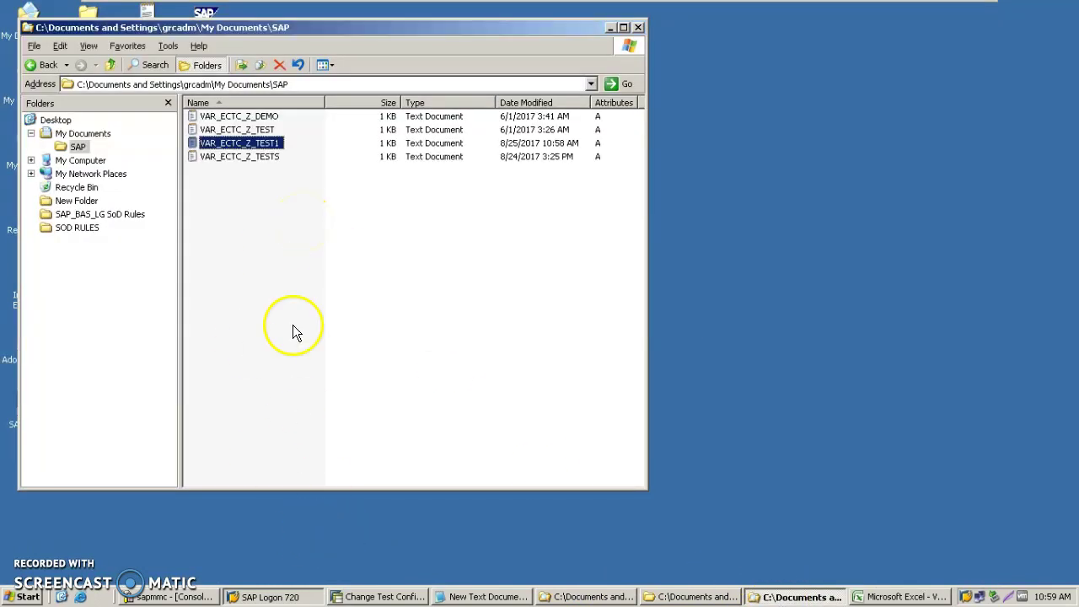
pyautogui.rightClick(881, 589)
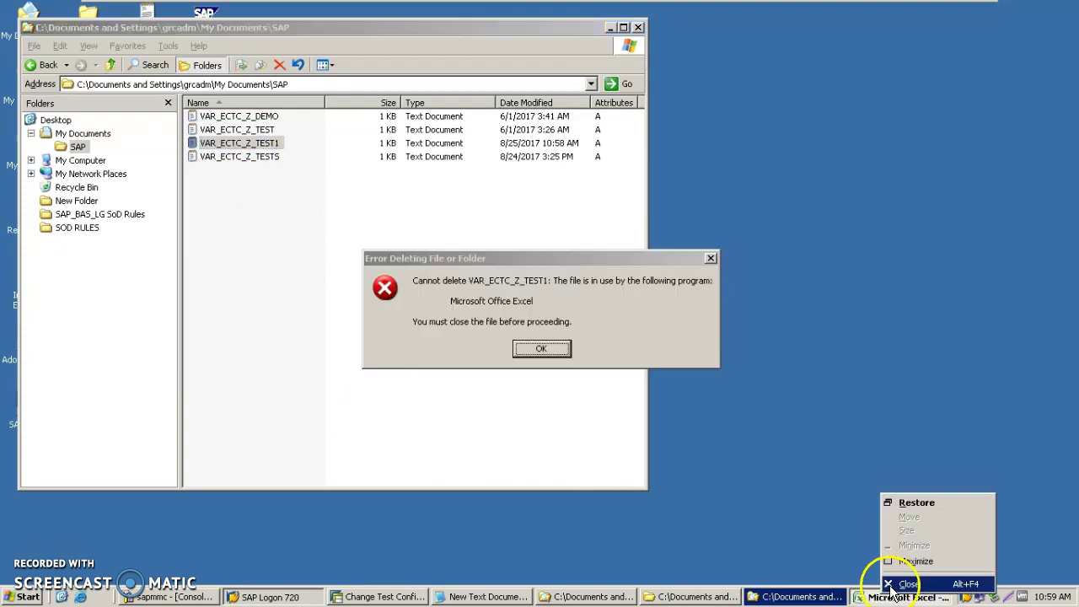
pyautogui.click(897, 580)
pyautogui.click(556, 347)
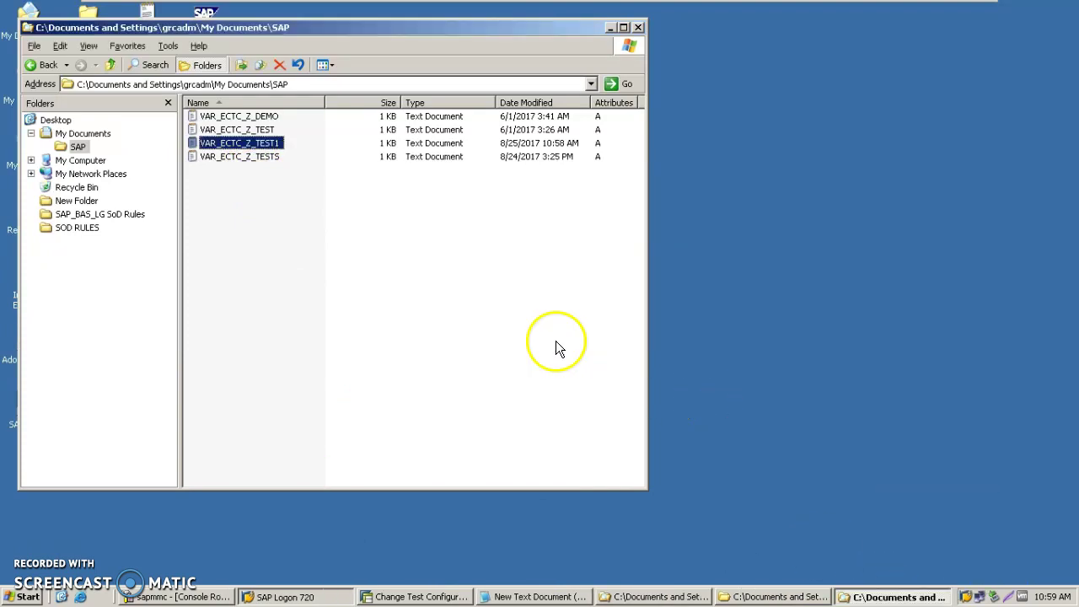
pyautogui.press('Delete')
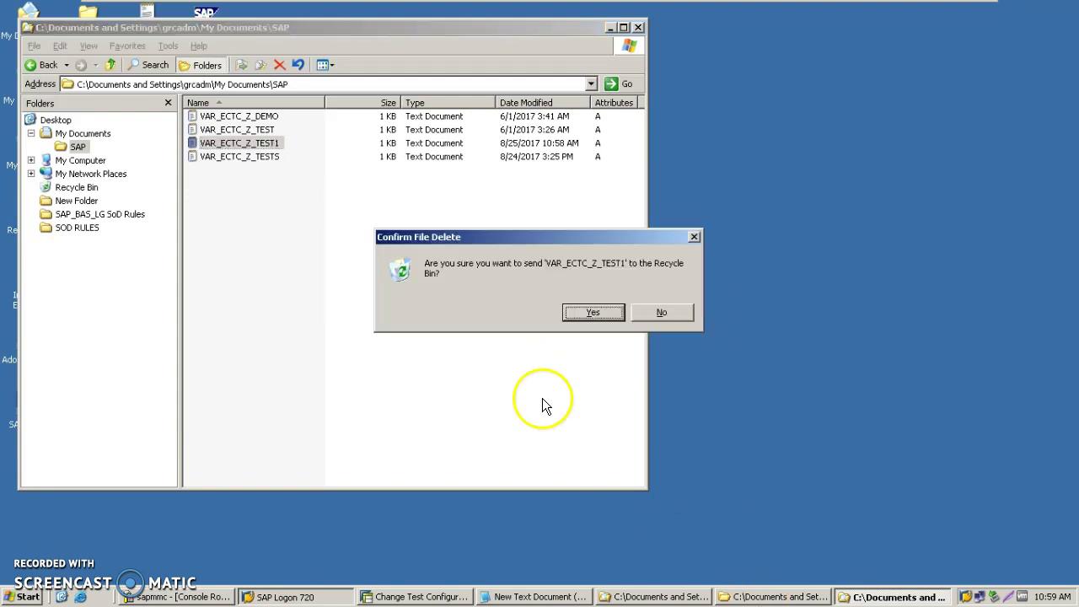
pyautogui.press('Return')
# - Download the Z_TEST1 variants again to a new VAR_ECTC_Z_TEST1 with references resolved
pyautogui.click(411, 596)
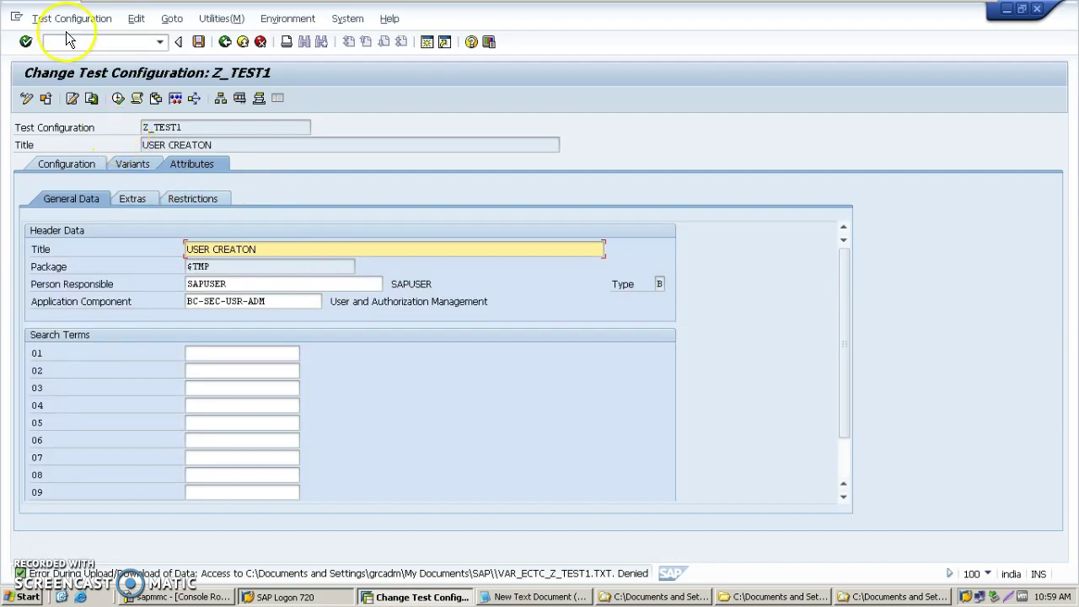
pyautogui.click(91, 98)
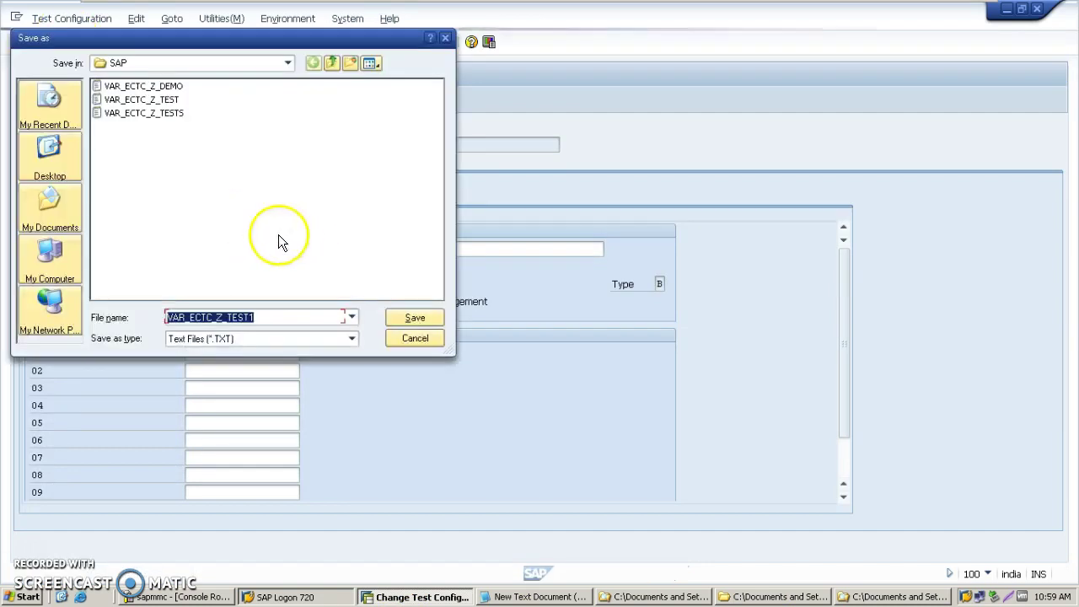
pyautogui.click(410, 317)
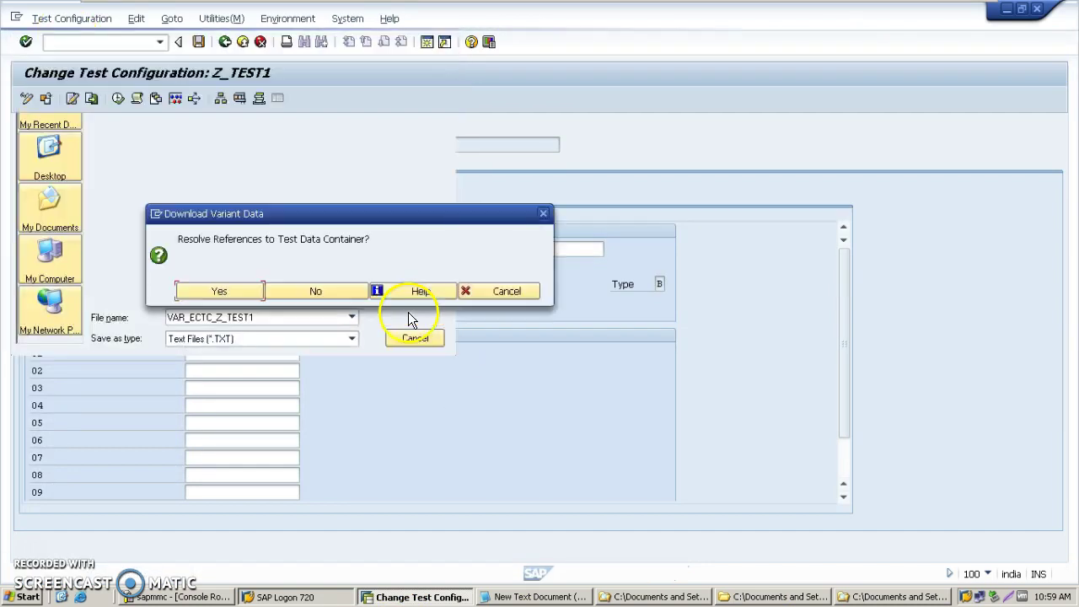
pyautogui.click(219, 292)
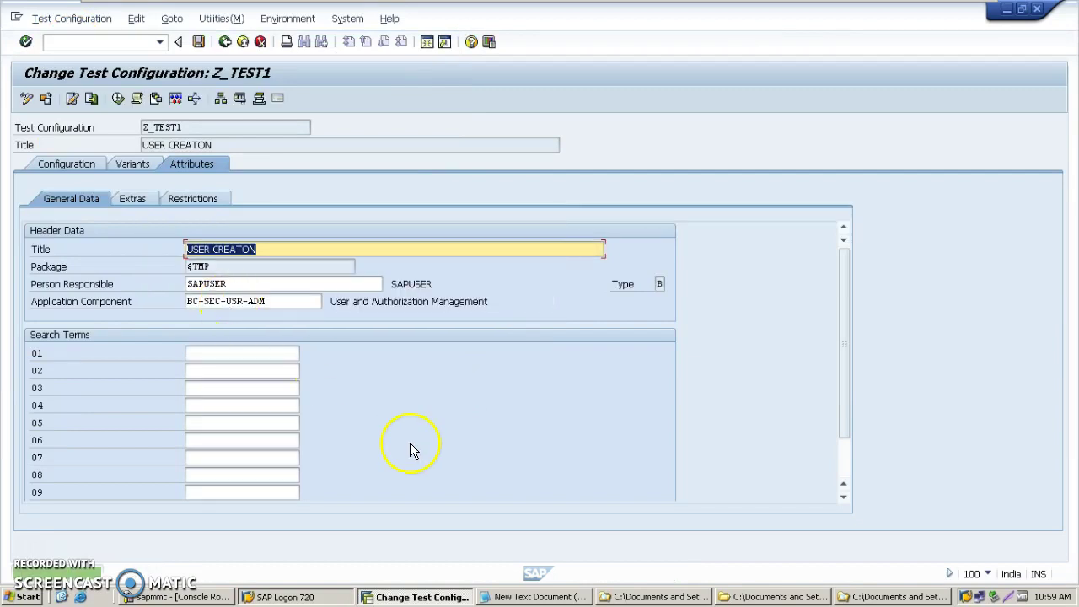
pyautogui.click(876, 597)
# - Open the new VAR_ECTC_Z_TEST1 in Excel, close Explorer, and maximize the spreadsheet
pyautogui.rightClick(267, 160)
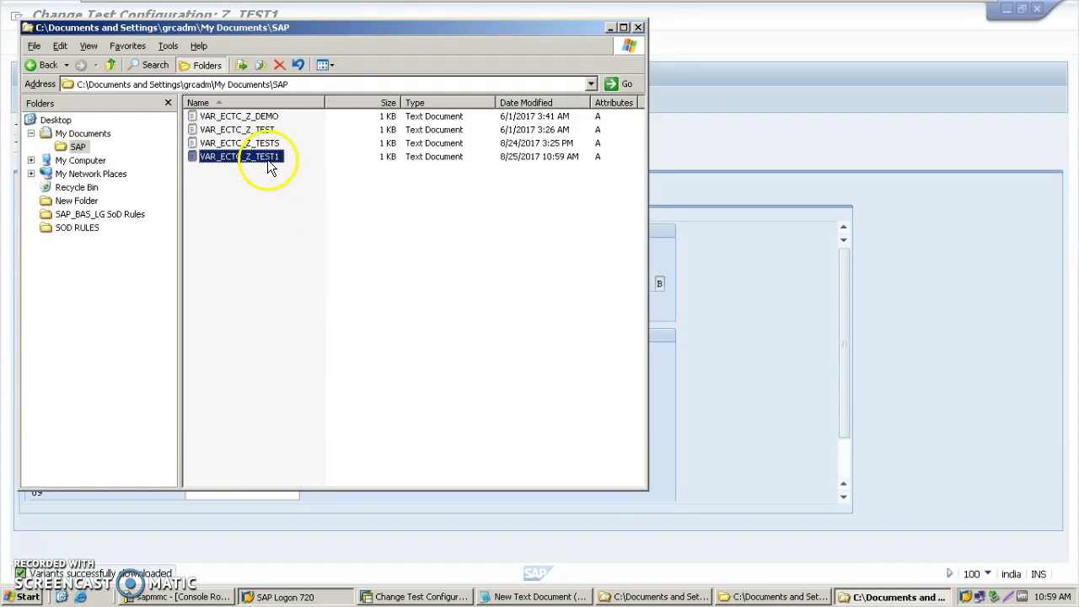
pyautogui.moveTo(473, 210)
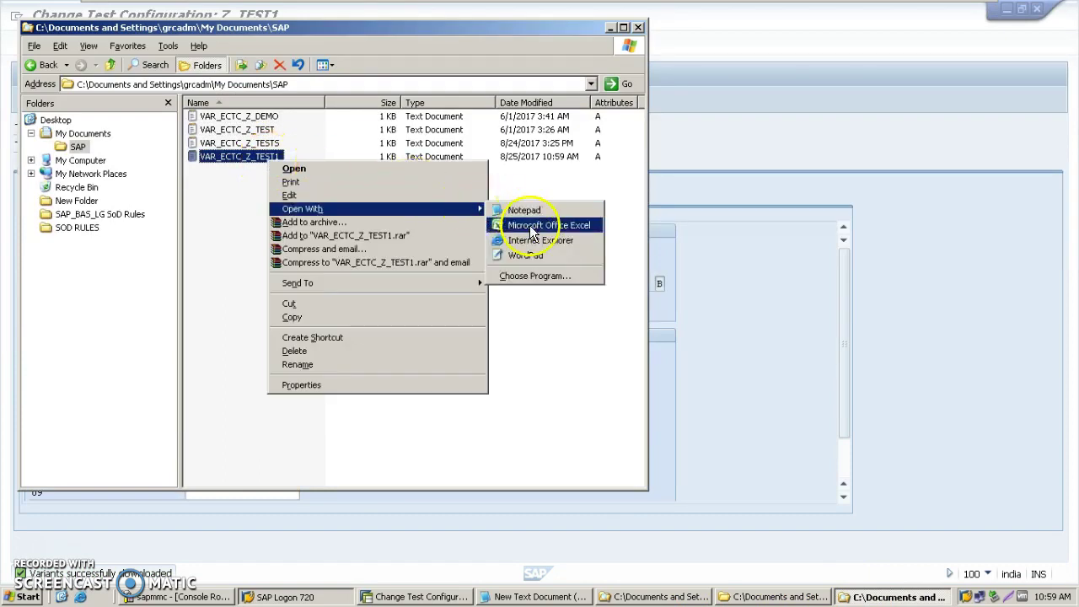
pyautogui.click(536, 226)
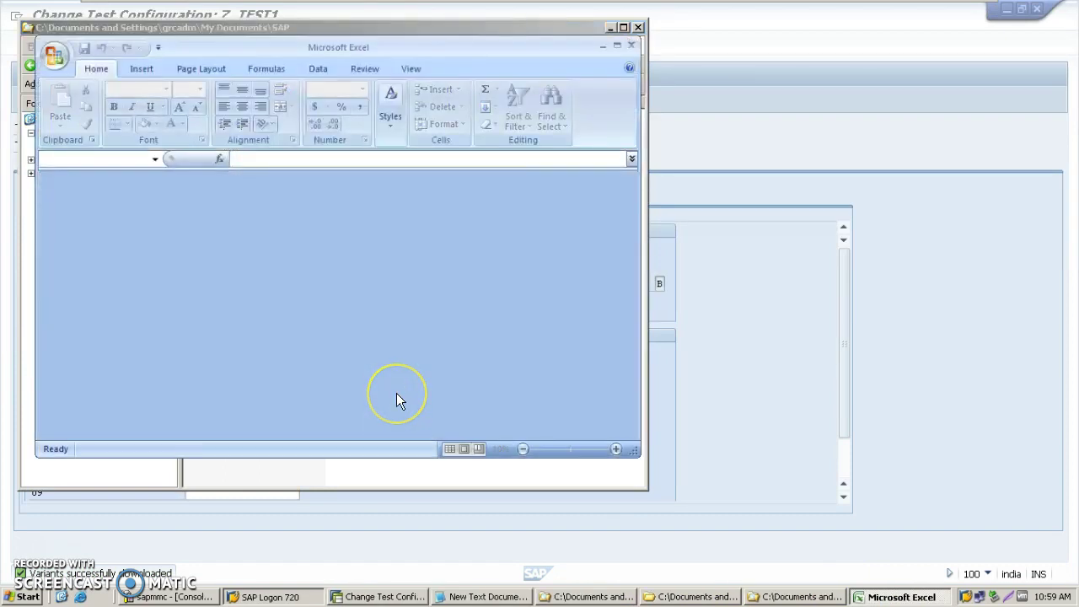
pyautogui.click(638, 28)
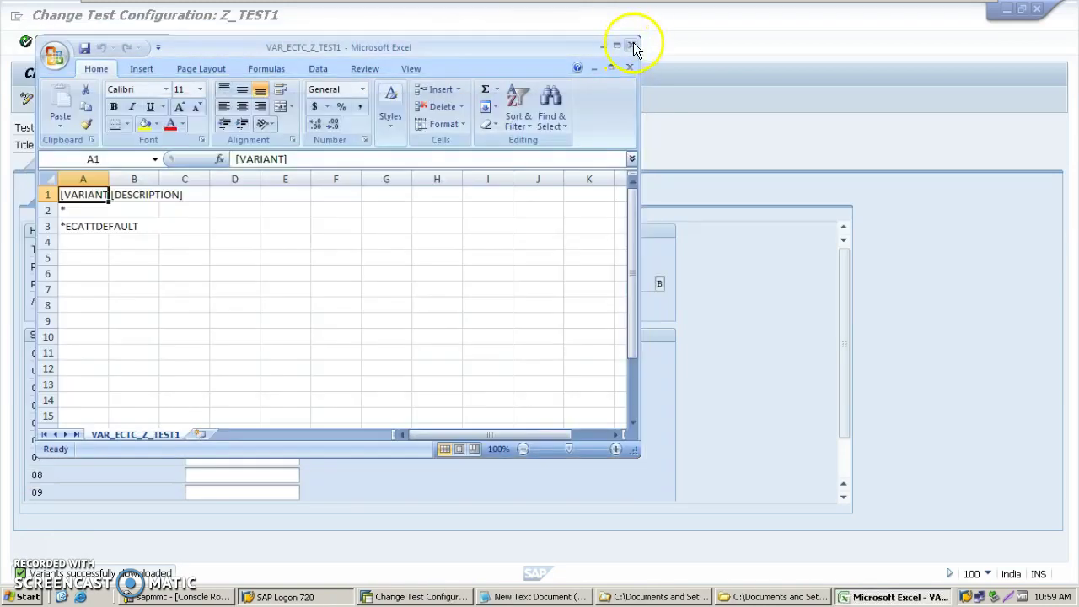
pyautogui.click(635, 47)
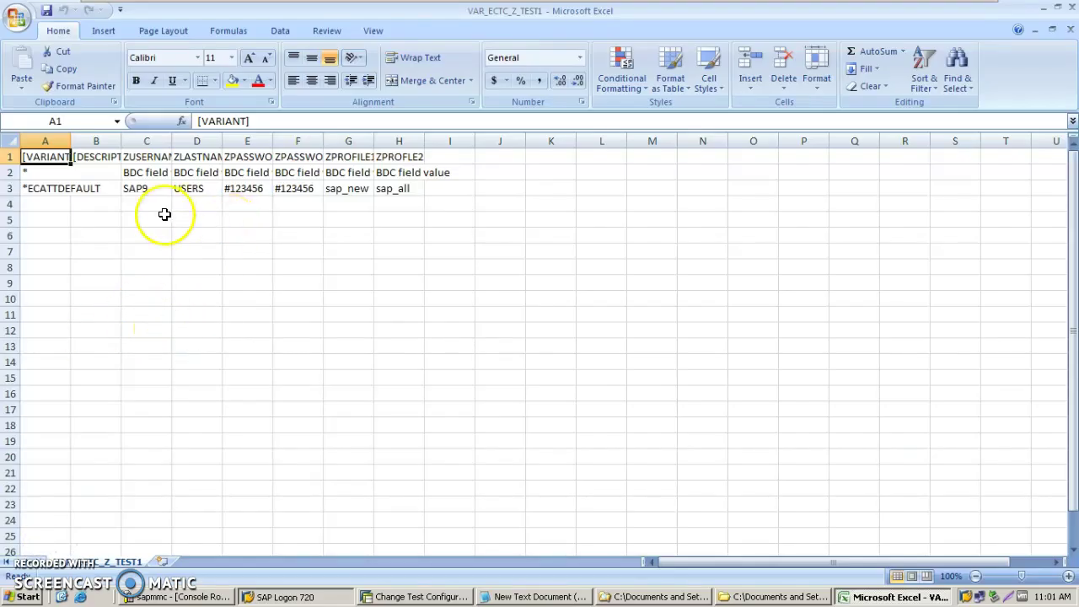
# - Enter the first password in E3 and fill it down through E8
pyautogui.moveTo(135, 189); pyautogui.dragTo(385, 188)
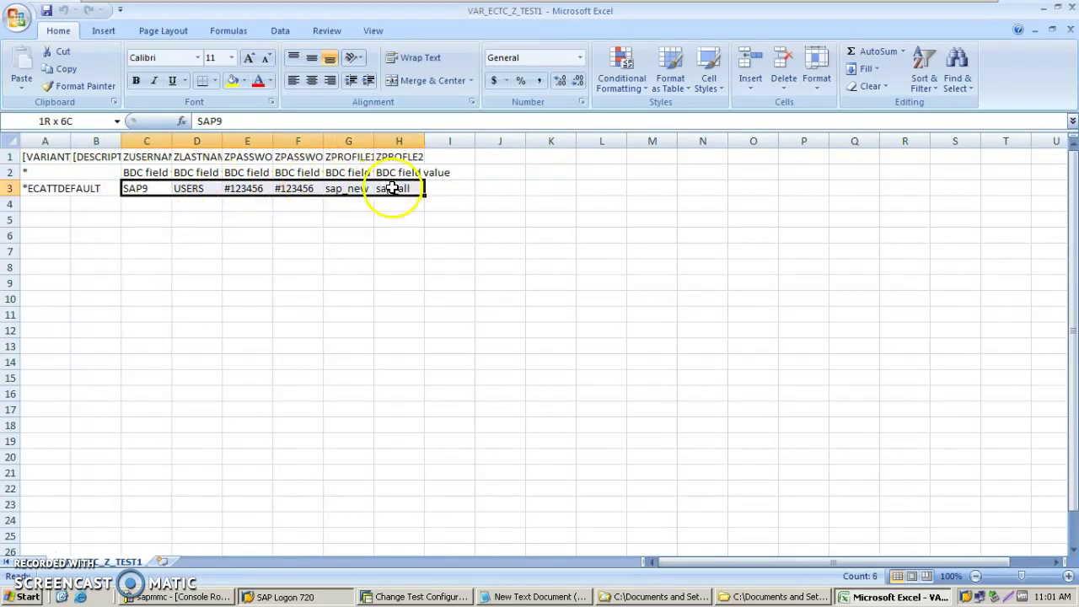
pyautogui.click(309, 205)
pyautogui.click(257, 189)
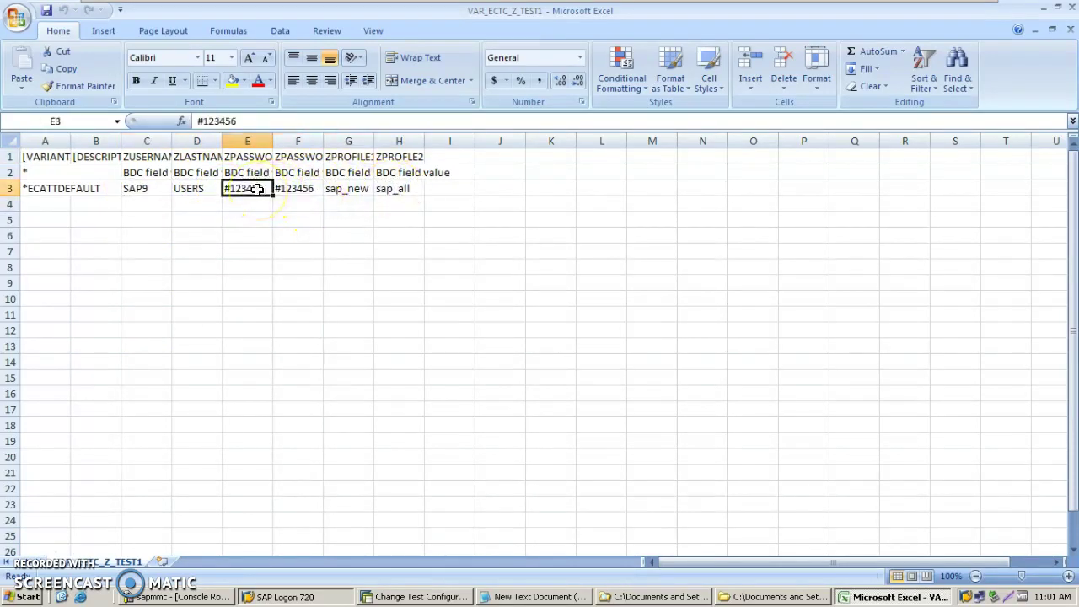
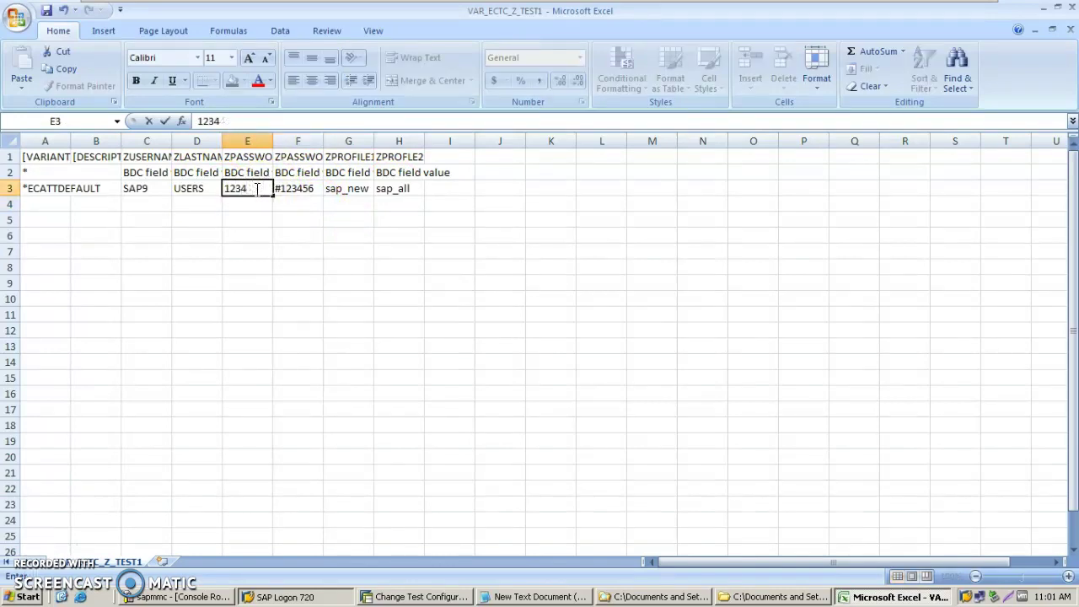
pyautogui.click(277, 191)
pyautogui.click(294, 192)
pyautogui.click(257, 193)
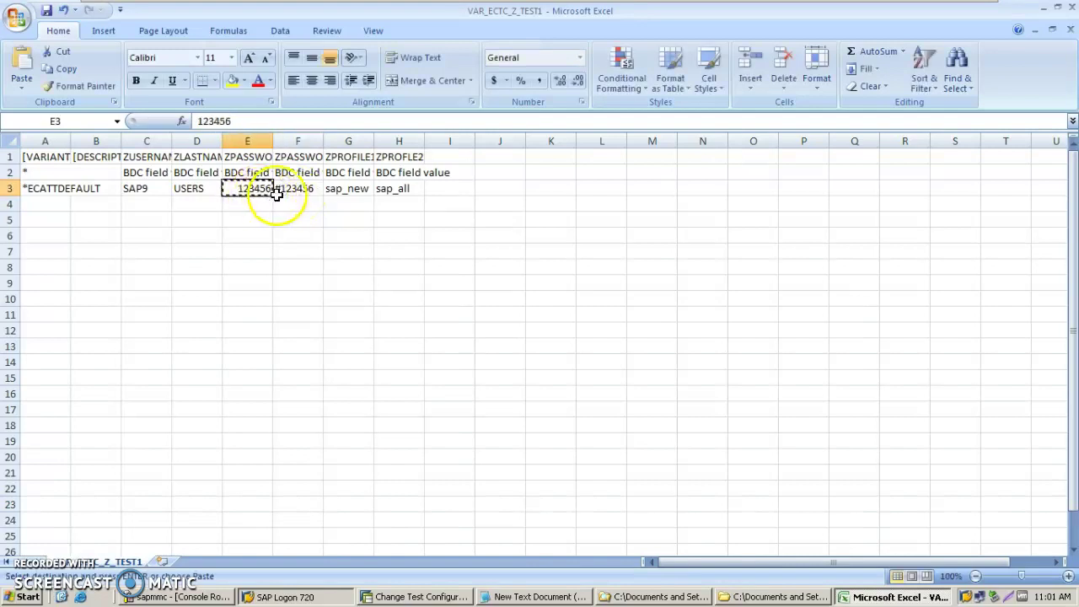
pyautogui.moveTo(271, 196); pyautogui.dragTo(267, 276)
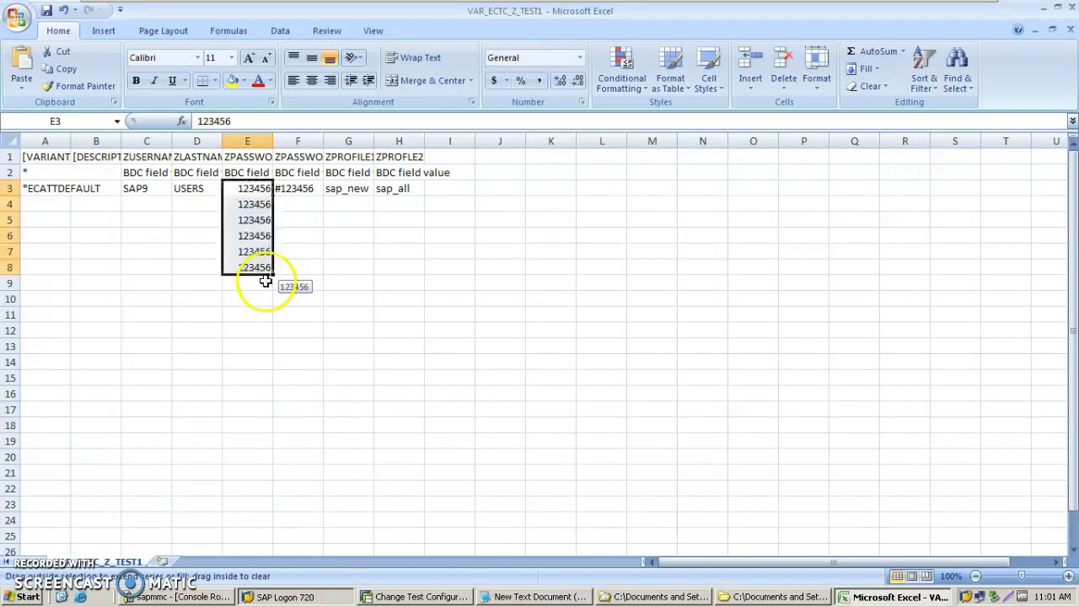
# - Enter the second password in F3, copy it down to F8, and widen column A
pyautogui.click(313, 189)
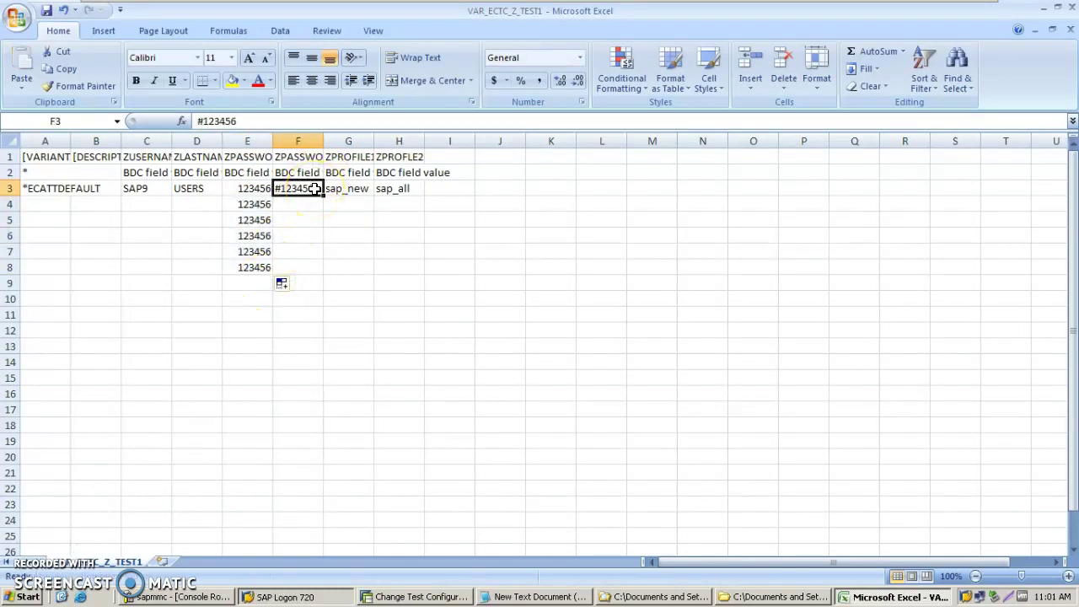
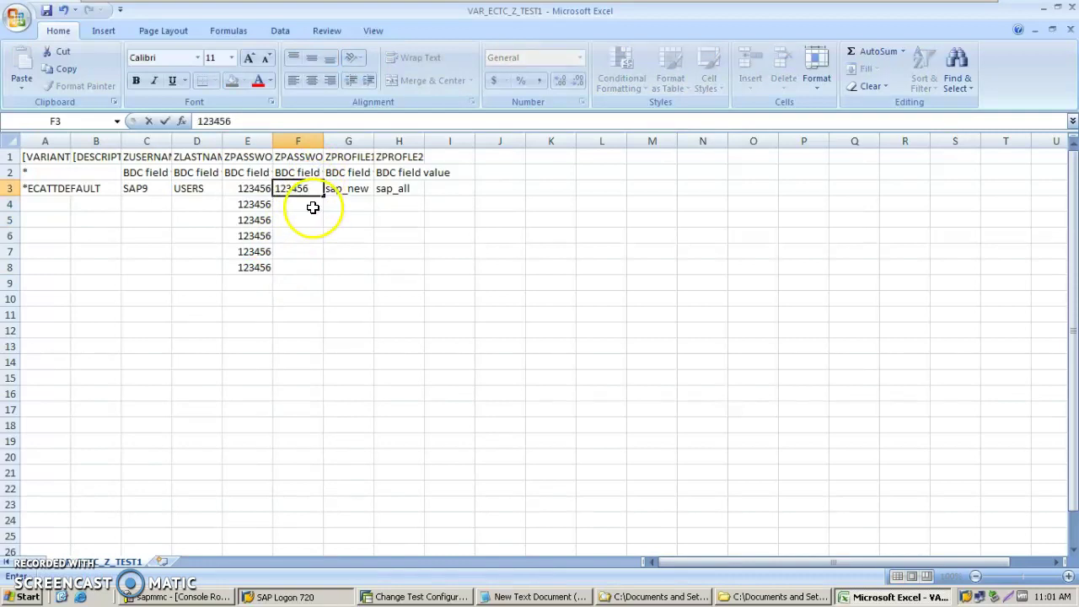
pyautogui.press('Return')
pyautogui.click(313, 190)
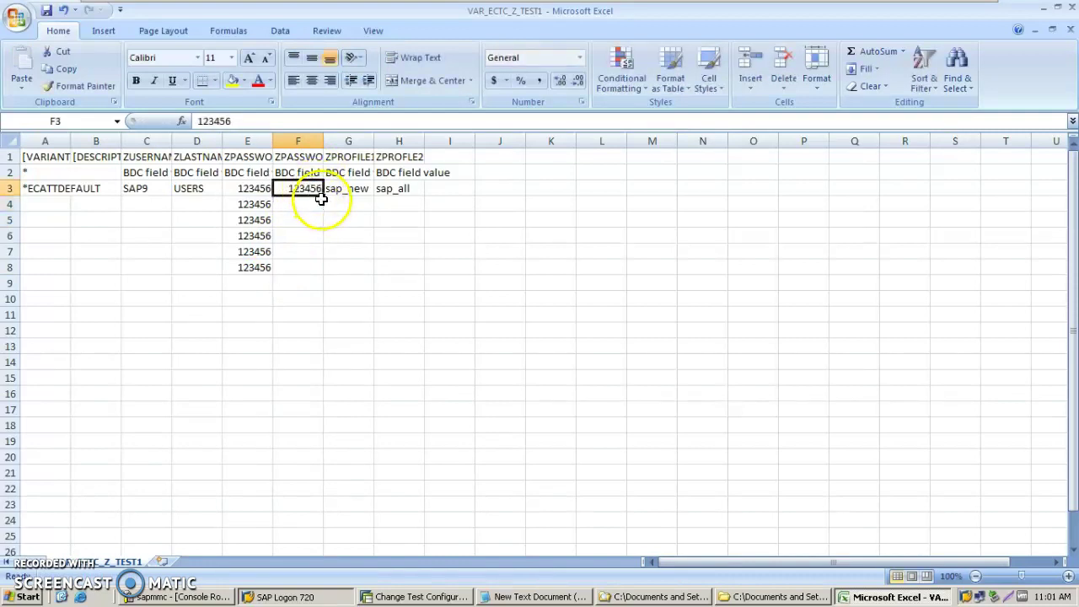
pyautogui.moveTo(321, 198); pyautogui.dragTo(321, 278)
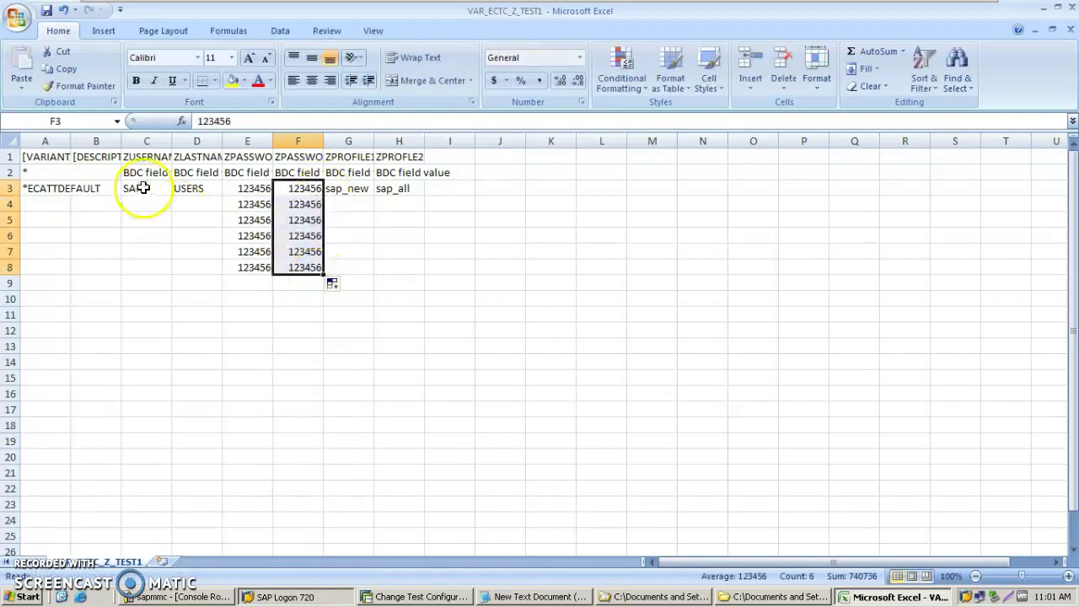
pyautogui.click(191, 188)
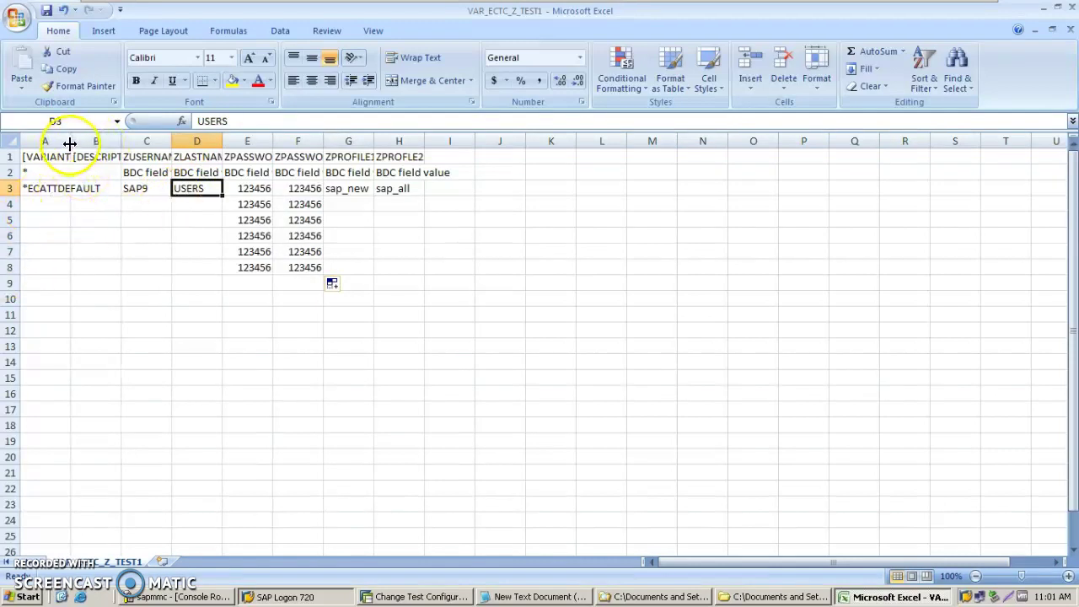
pyautogui.moveTo(70, 144); pyautogui.dragTo(147, 144)
# - Number cells A4 to A12 as a 1–9 fill series, then select row 3's values C3:H3
pyautogui.click(115, 207)
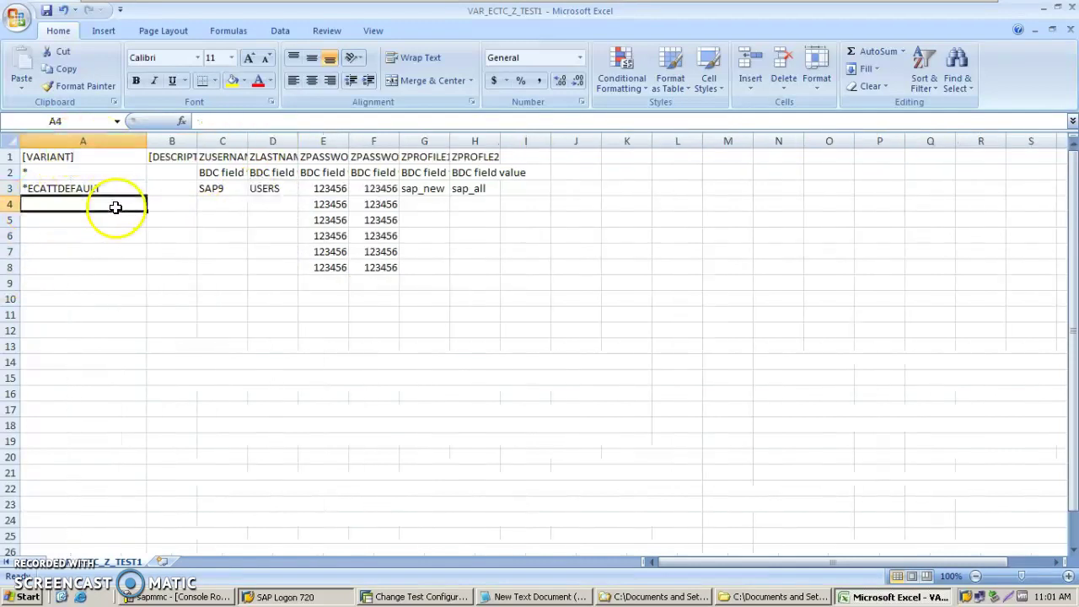
pyautogui.write('1')
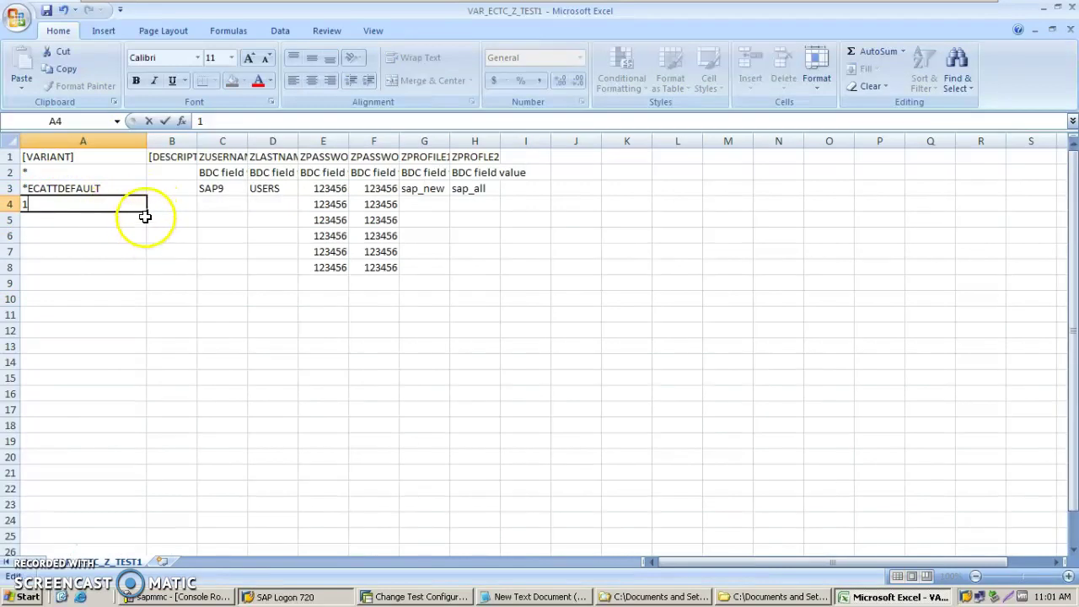
pyautogui.moveTo(147, 209); pyautogui.dragTo(146, 338)
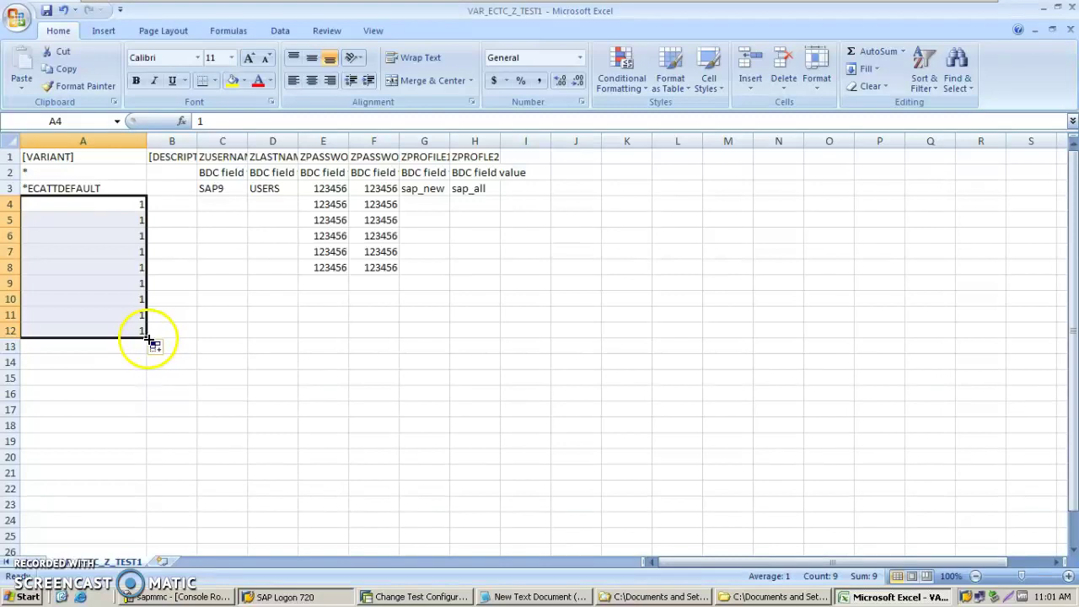
pyautogui.click(159, 348)
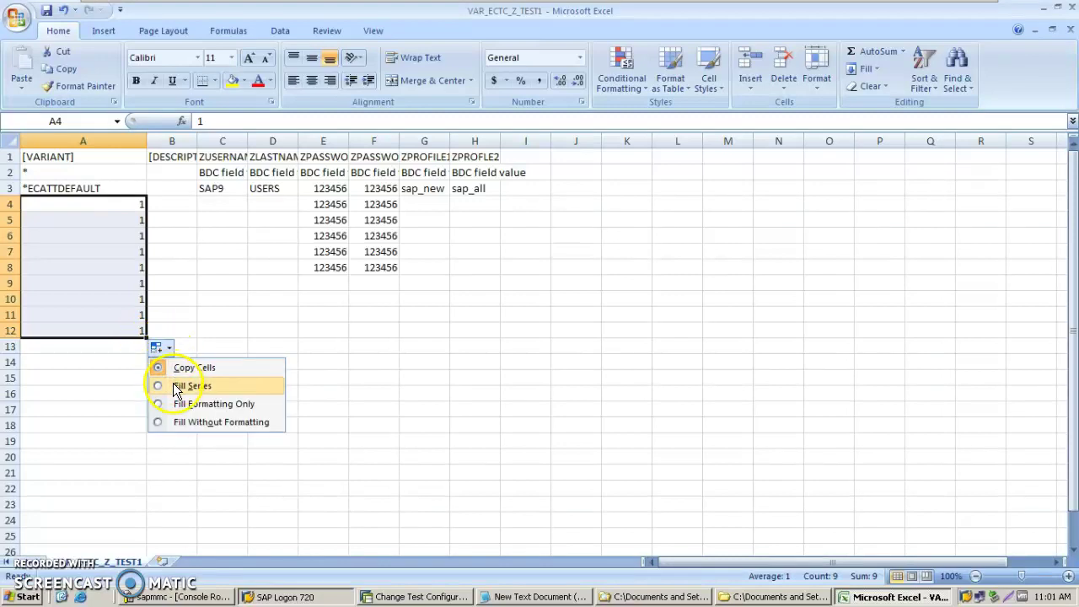
pyautogui.click(179, 385)
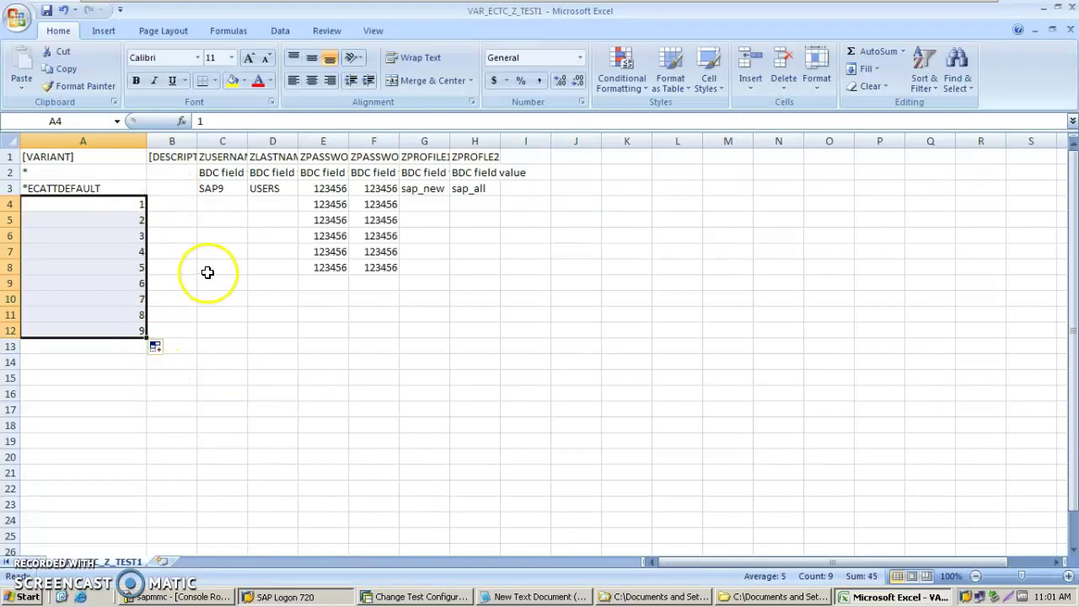
pyautogui.click(218, 189)
pyautogui.moveTo(248, 187); pyautogui.dragTo(456, 188)
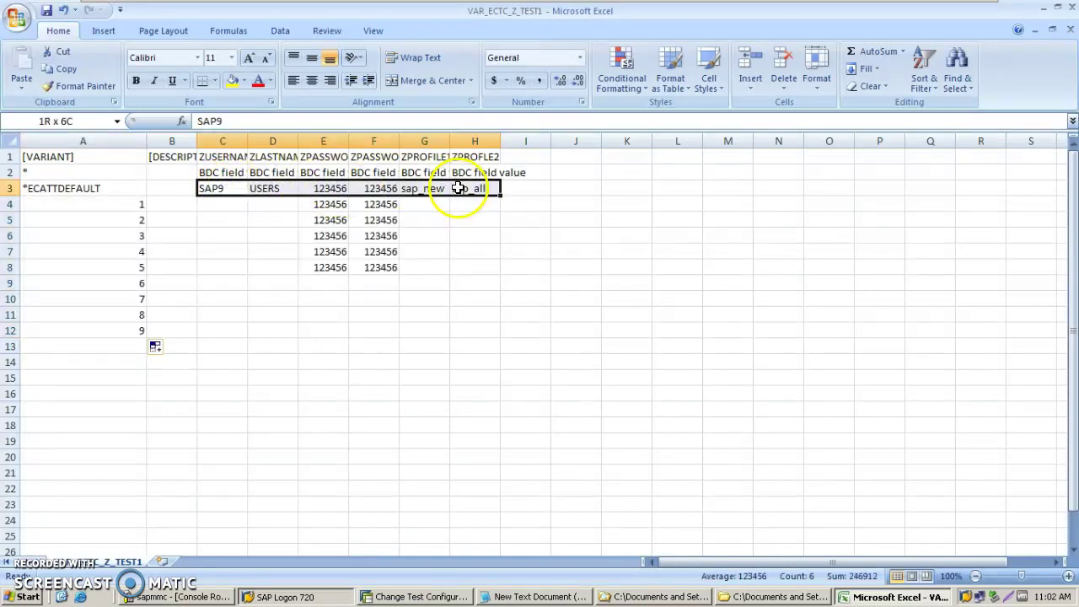
# - Fill sap_new, both password columns and sap_all down columns G, F, E and H to row 12
pyautogui.click(428, 205)
pyautogui.click(426, 191)
pyautogui.hotkey('ctrl', 'c')
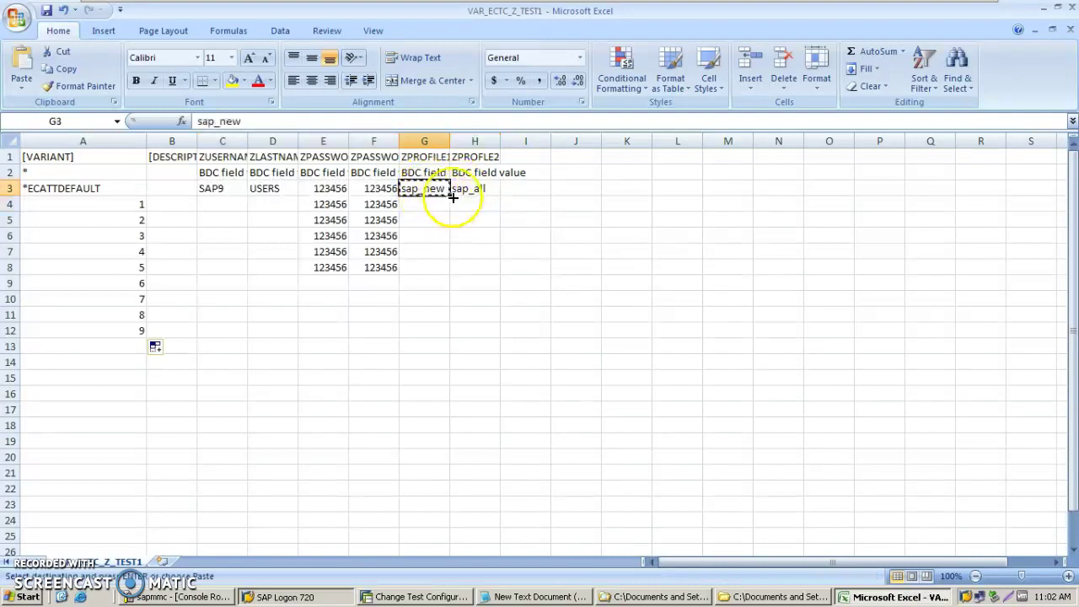
pyautogui.moveTo(451, 196); pyautogui.dragTo(438, 334)
pyautogui.click(371, 268)
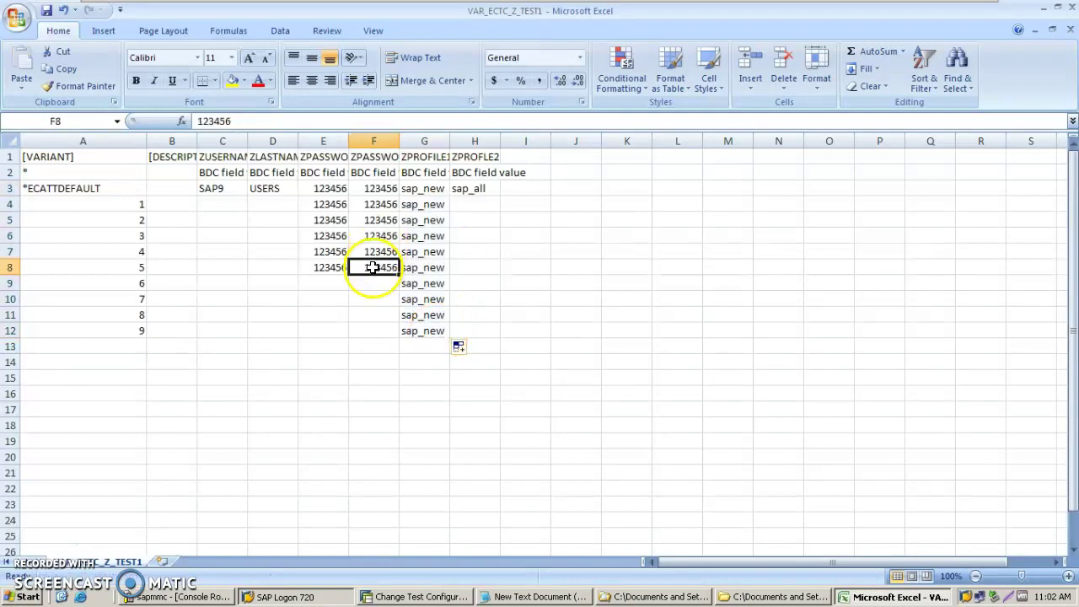
pyautogui.doubleClick(372, 267)
pyautogui.moveTo(399, 274); pyautogui.dragTo(396, 333)
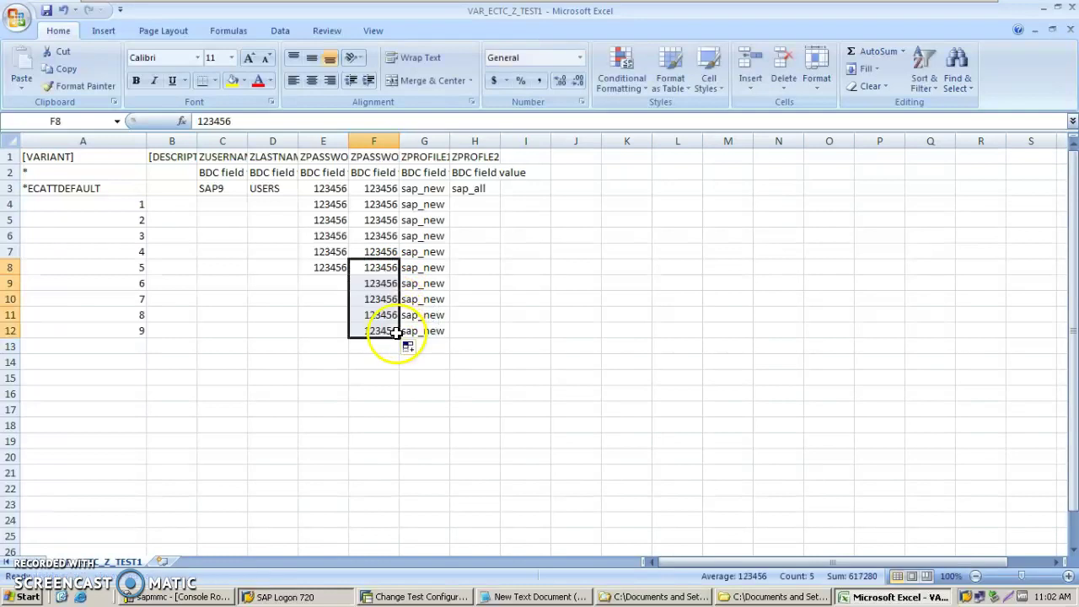
pyautogui.click(337, 266)
pyautogui.moveTo(347, 274); pyautogui.dragTo(346, 343)
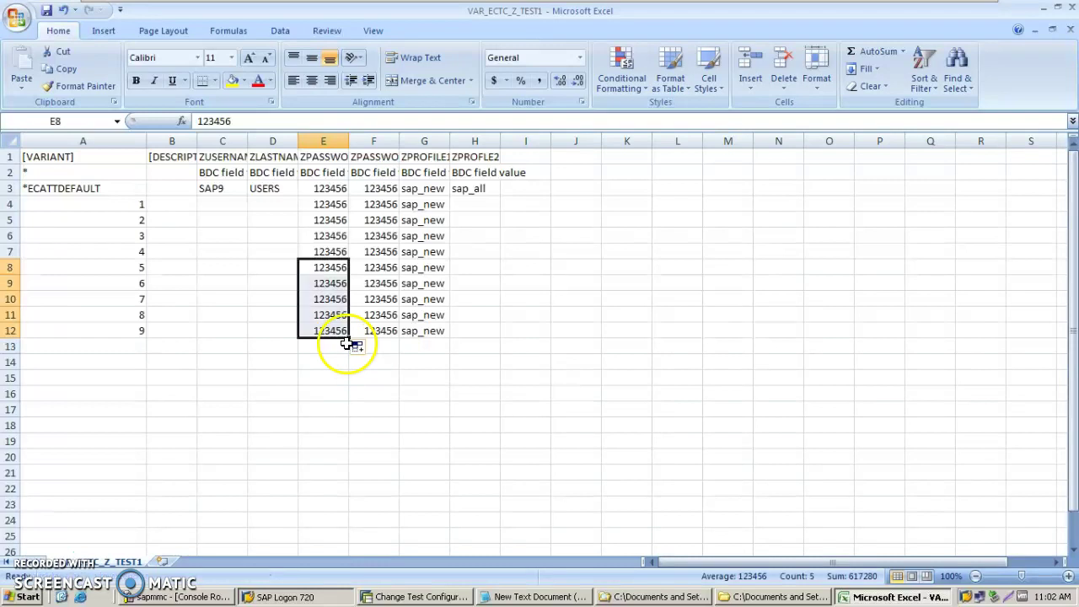
pyautogui.click(485, 192)
pyautogui.moveTo(500, 195); pyautogui.dragTo(490, 336)
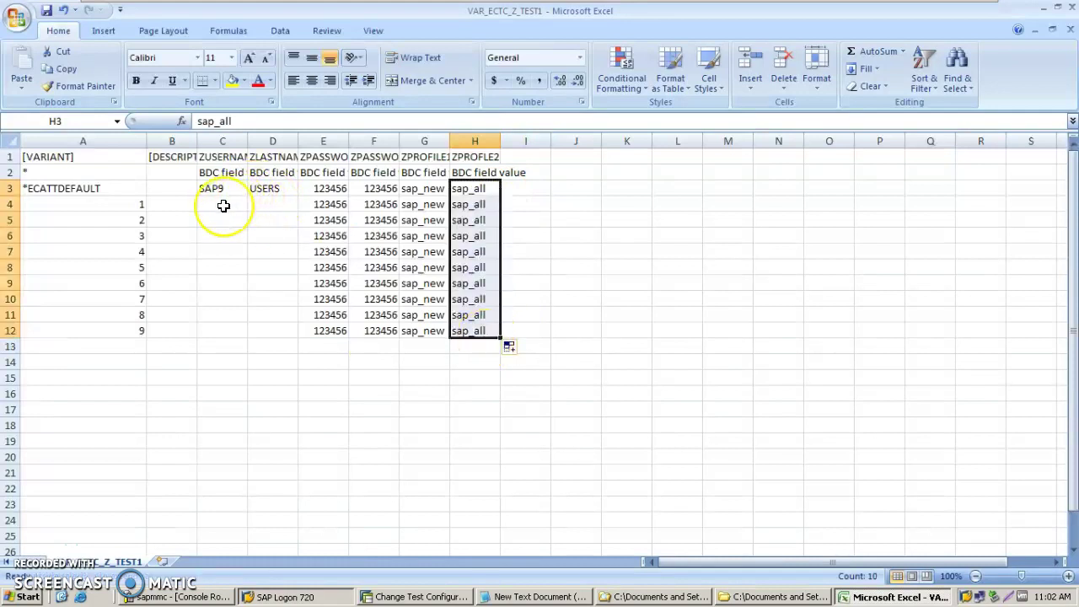
# - Enter SAP10 in C4 and fill user names SAP11 through SAP18 down to C12
pyautogui.click(223, 206)
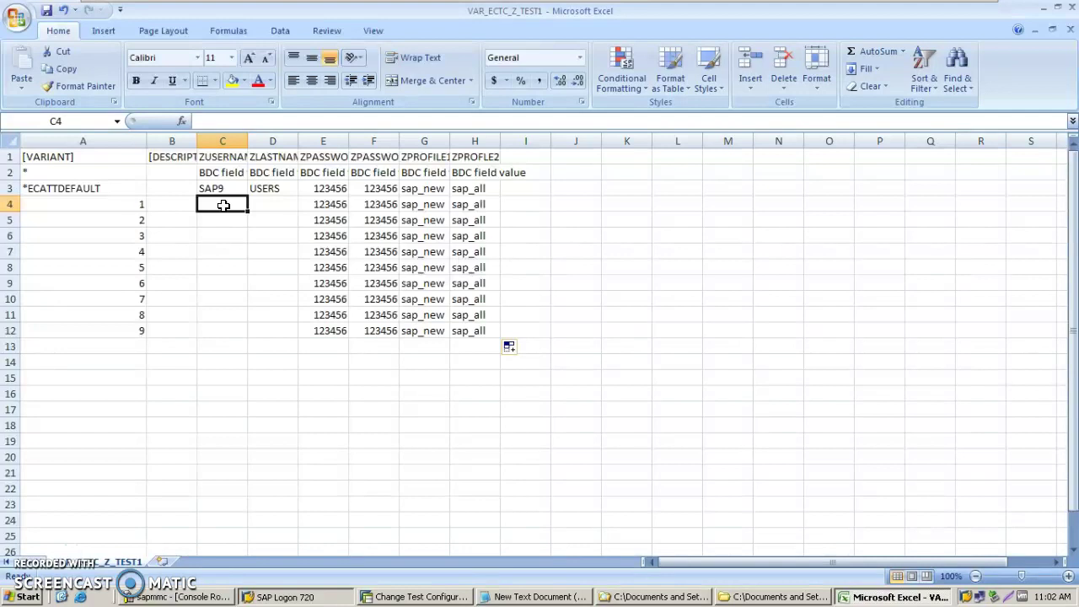
pyautogui.click(247, 210)
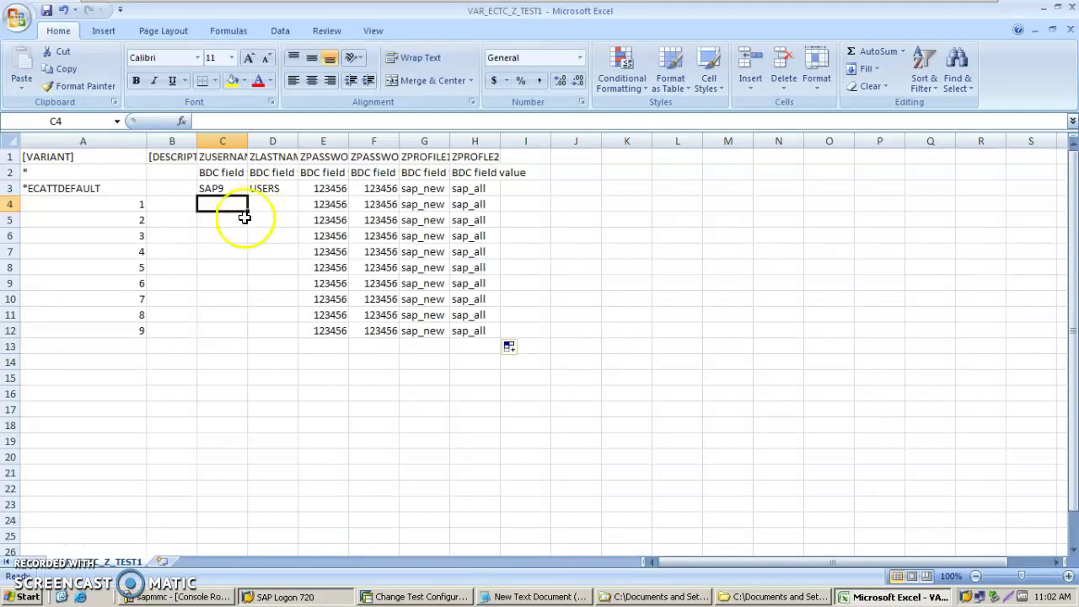
pyautogui.write('SAP10')
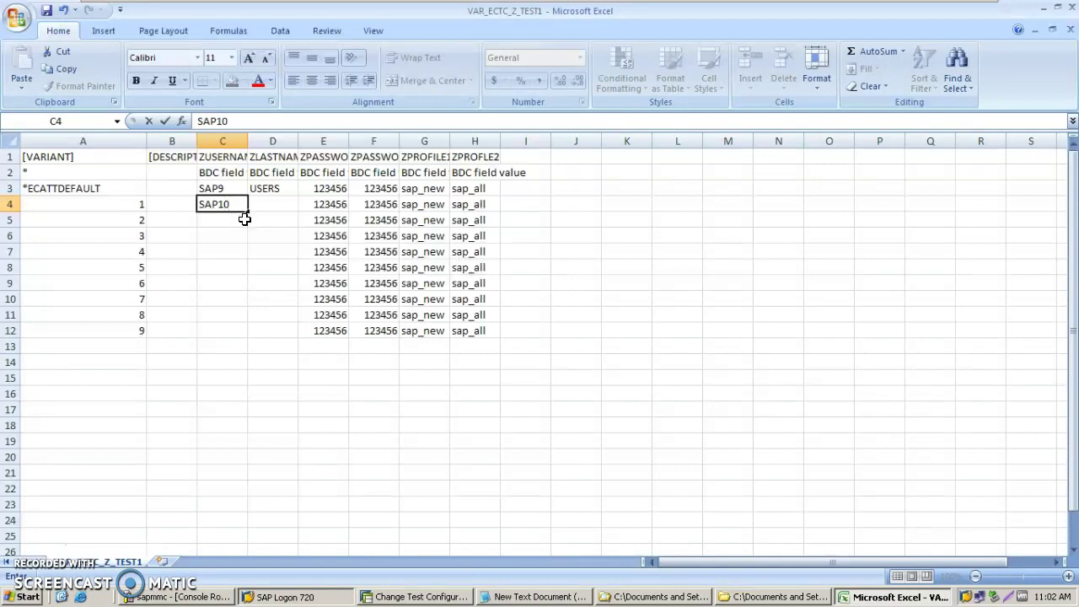
pyautogui.click(249, 214)
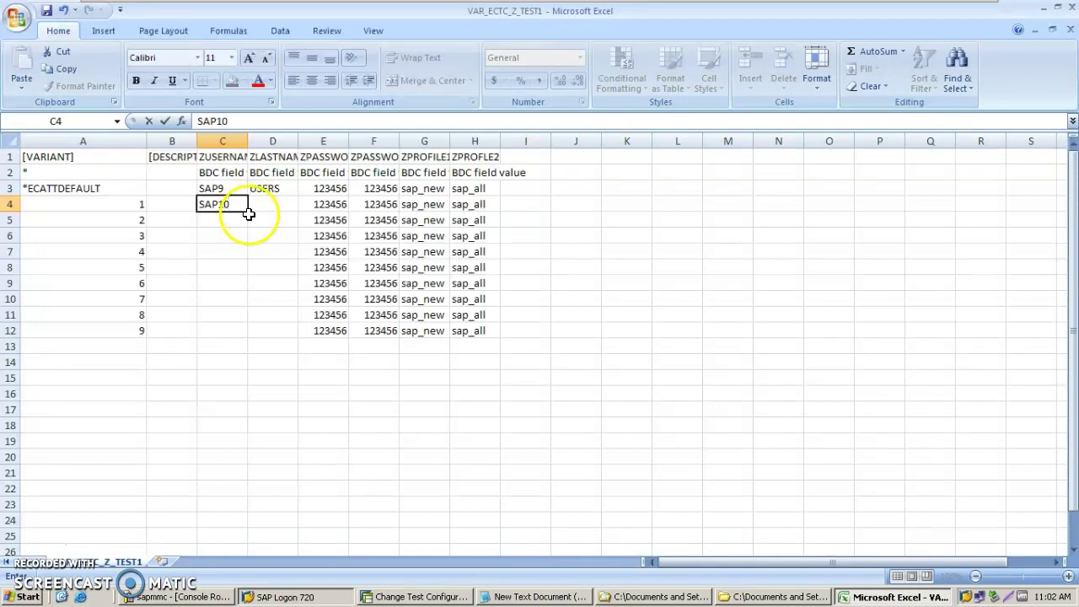
pyautogui.moveTo(247, 214); pyautogui.dragTo(241, 332)
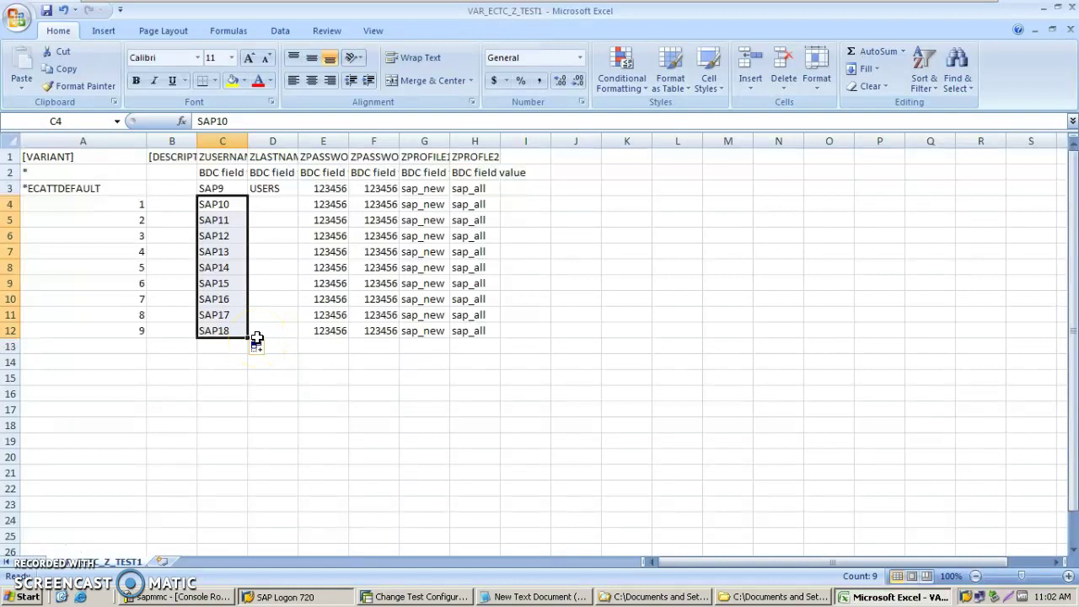
# - Copy last name USERS down column D, then clear the row 3 template values
pyautogui.click(276, 187)
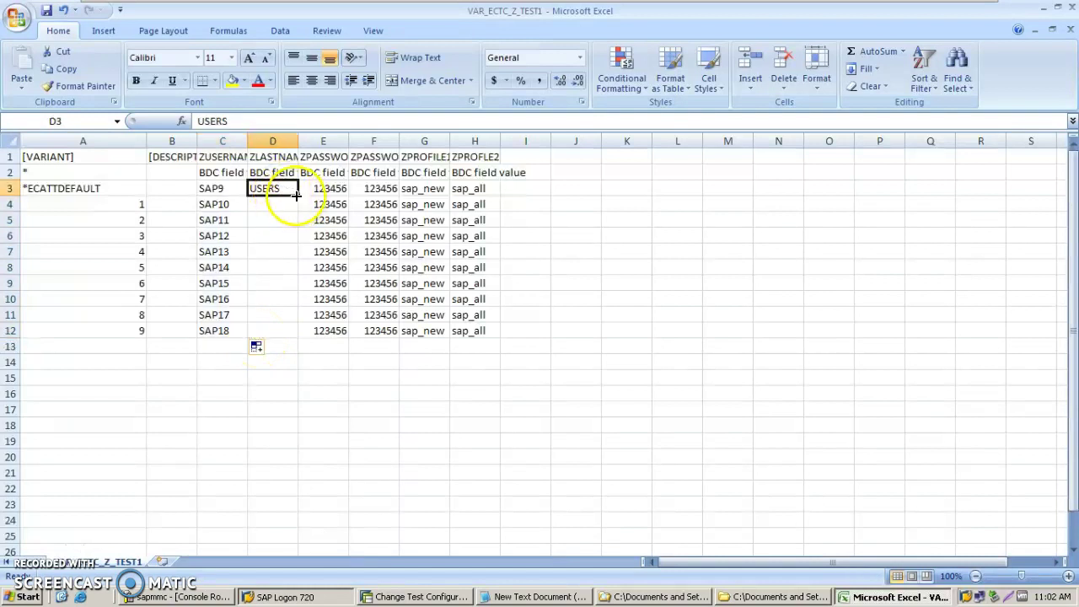
pyautogui.moveTo(297, 196); pyautogui.dragTo(287, 352)
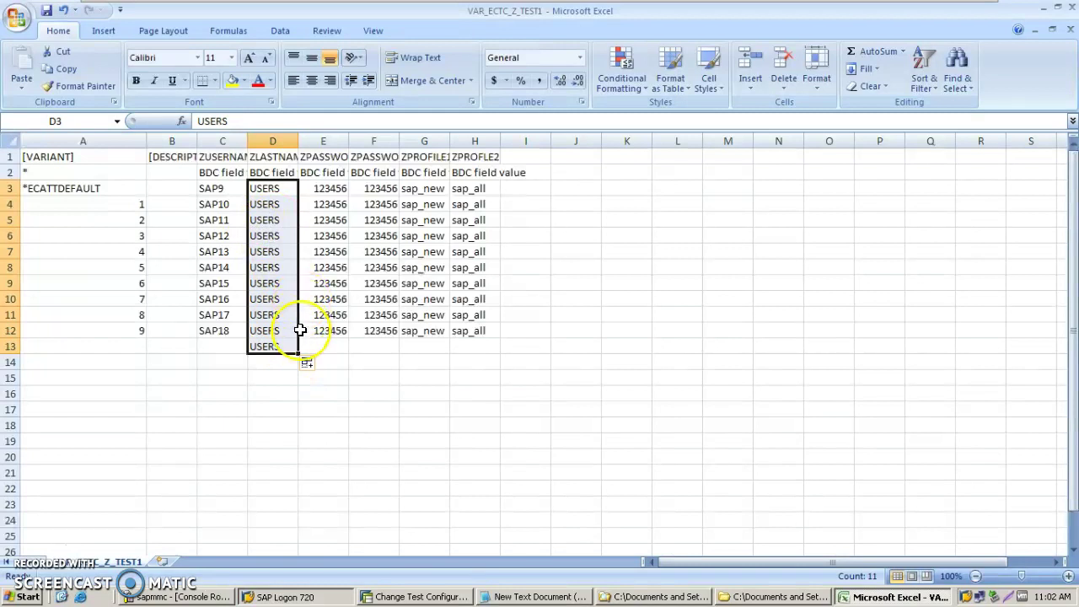
pyautogui.click(272, 348)
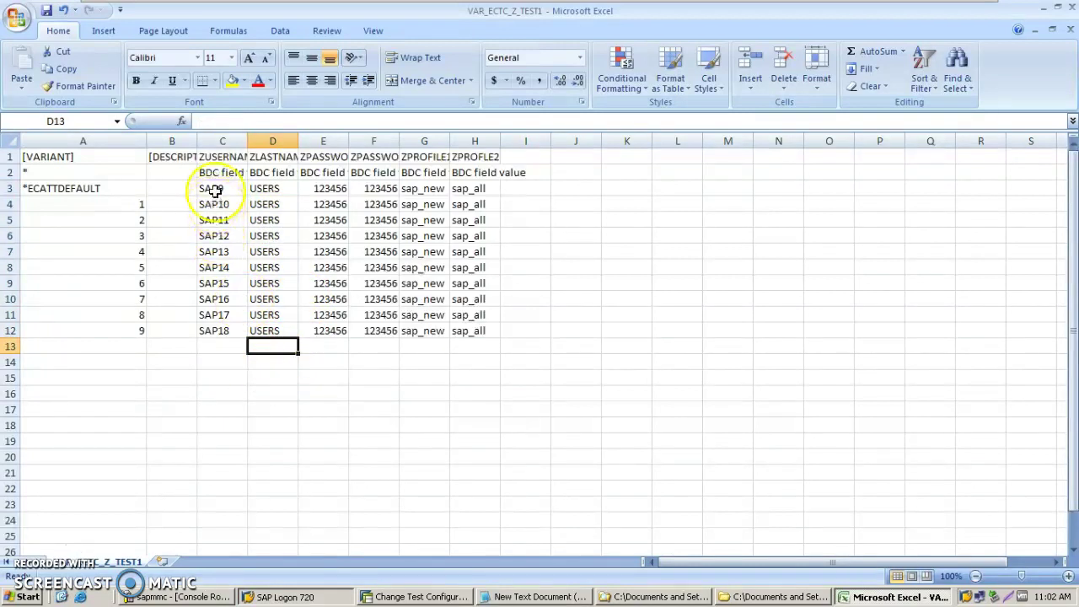
pyautogui.moveTo(215, 190); pyautogui.dragTo(463, 190)
pyautogui.press('Delete')
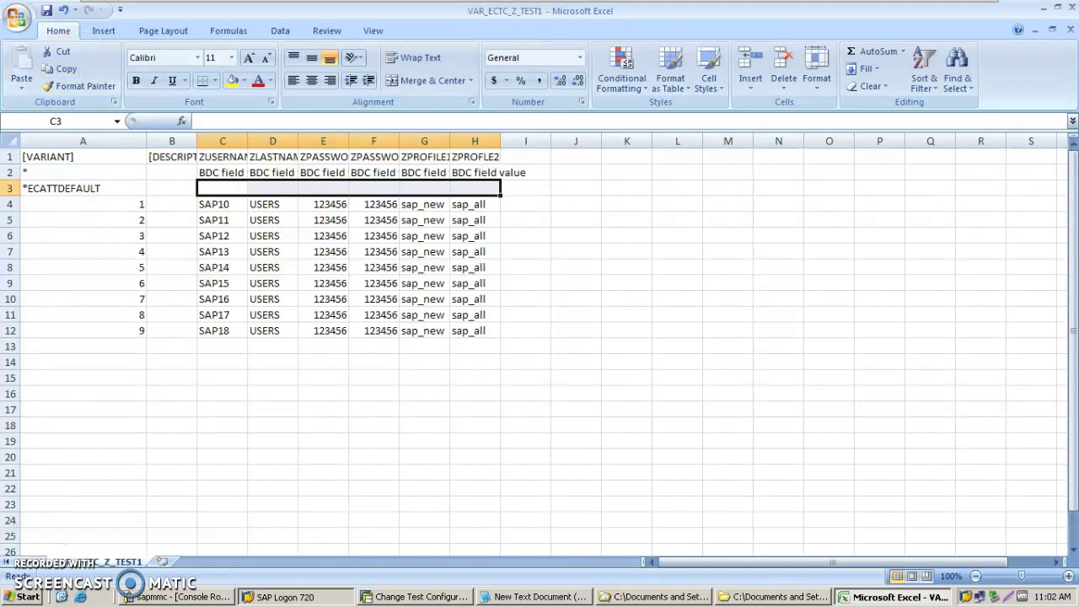
# - Save the variant file, keeping its plain text format
pyautogui.click(47, 11)
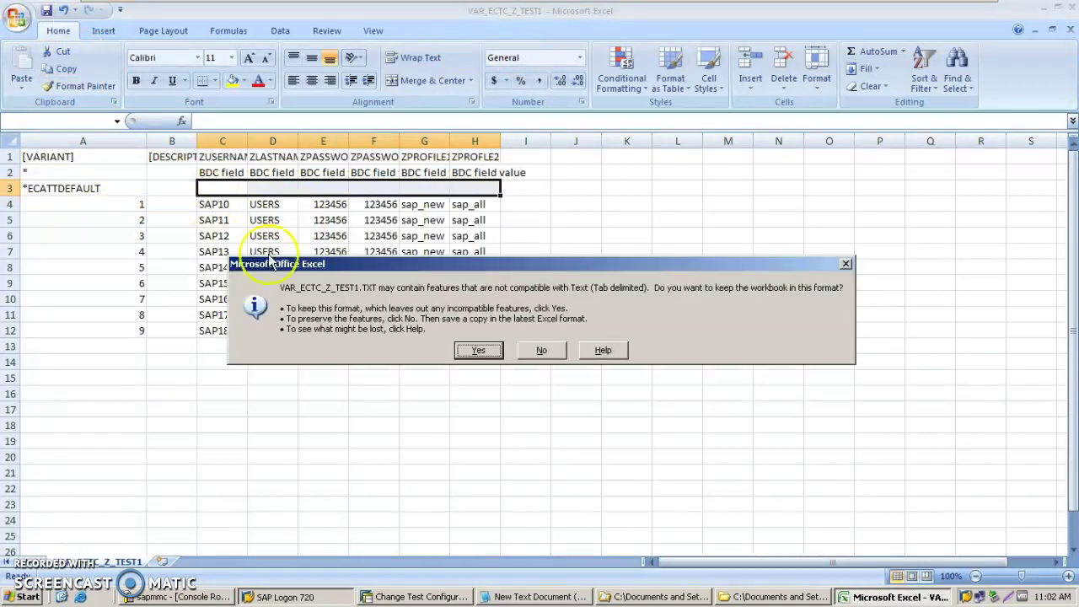
pyautogui.click(477, 350)
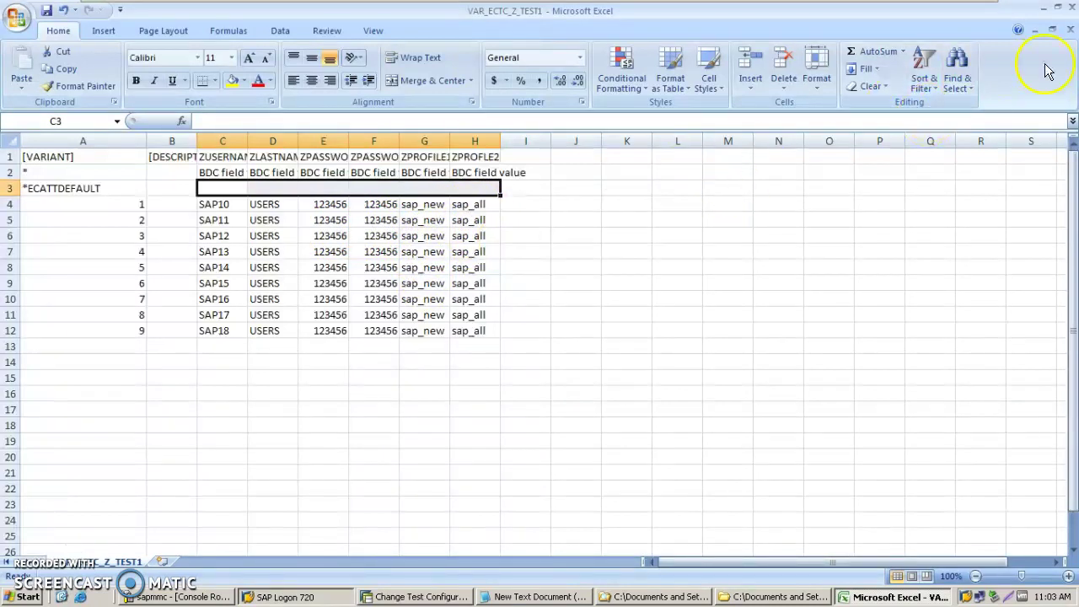
pyautogui.hotkey('ctrl', 's')
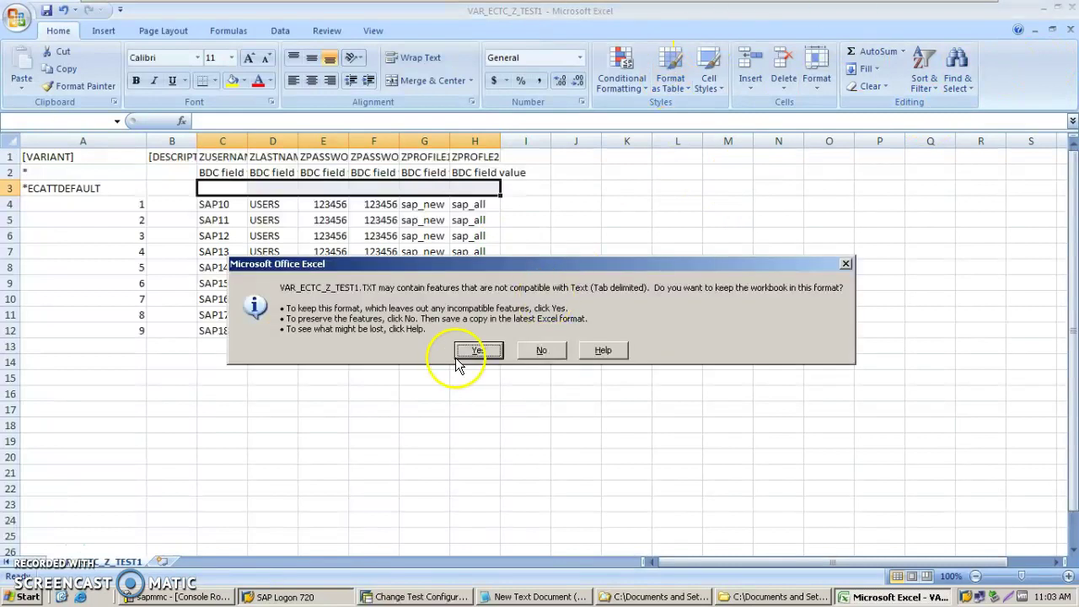
pyautogui.click(477, 353)
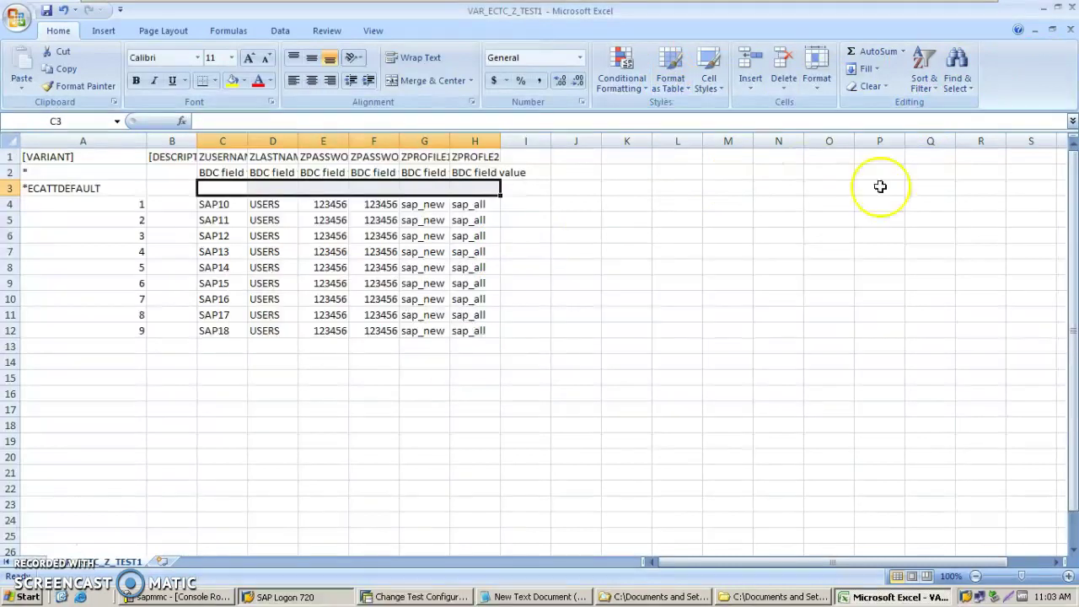
# - Close the variant file, saving changes in text format, and exit Excel
pyautogui.click(1072, 29)
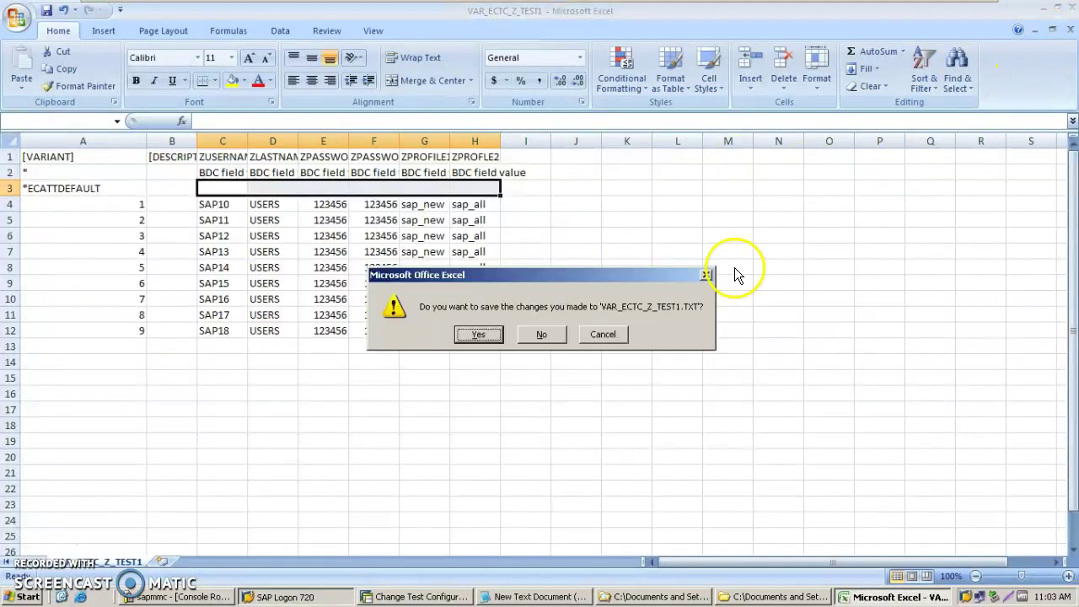
pyautogui.click(481, 334)
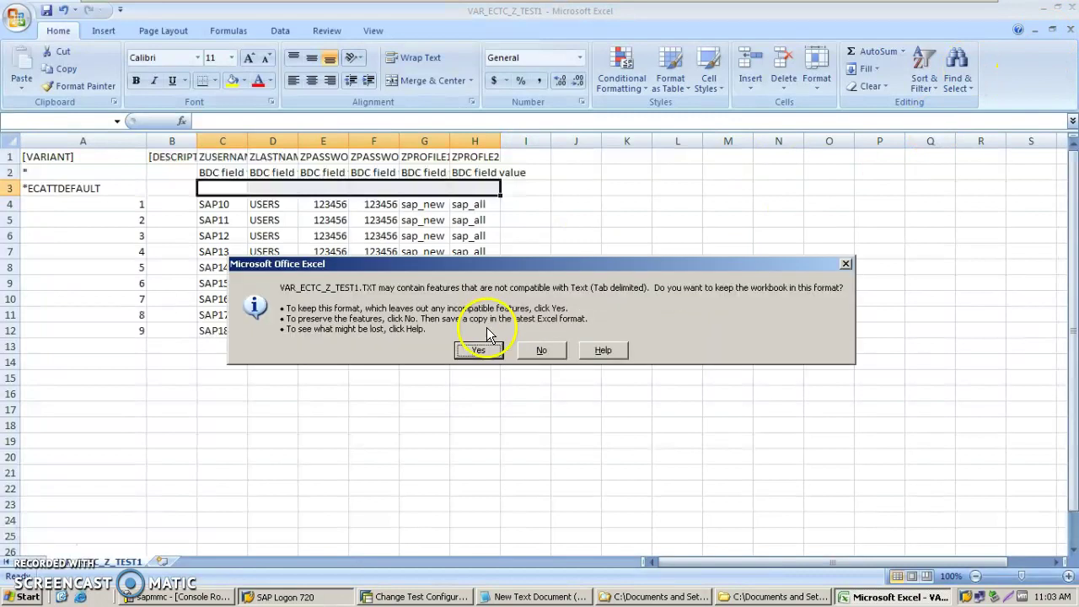
pyautogui.click(479, 350)
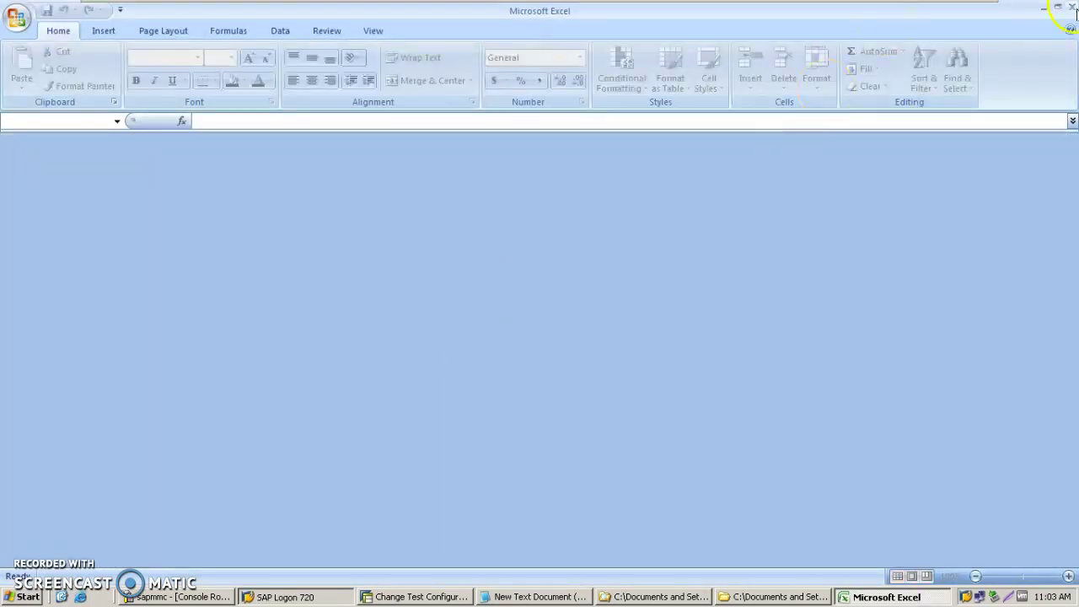
pyautogui.click(1071, 8)
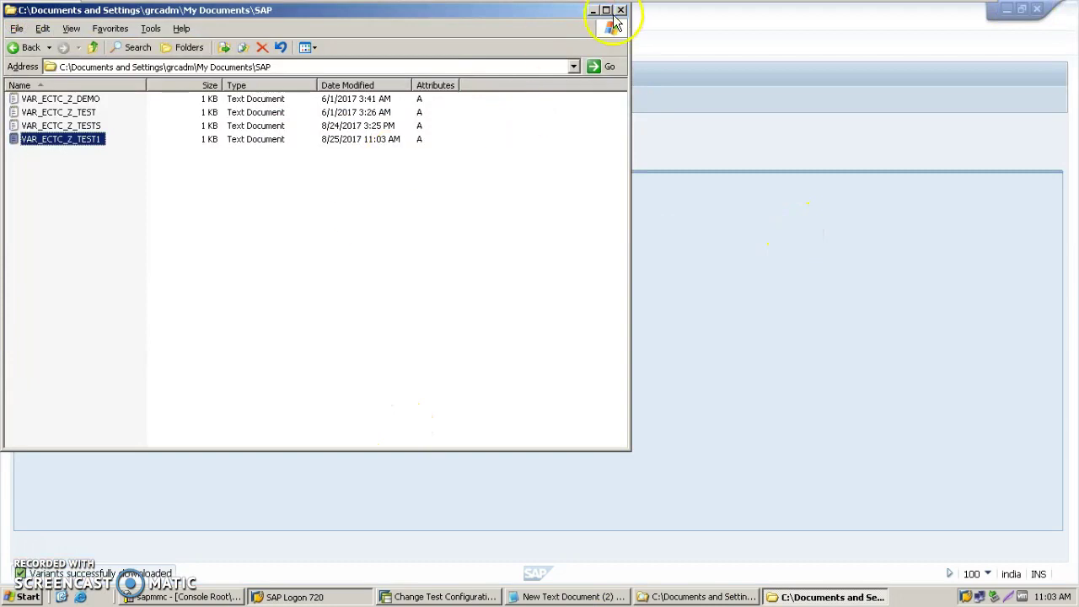
# - On Z_TEST1's Variants settings, choose VAR_ECTC_Z_TEST1.TXT as the external variants file and execute
pyautogui.click(593, 10)
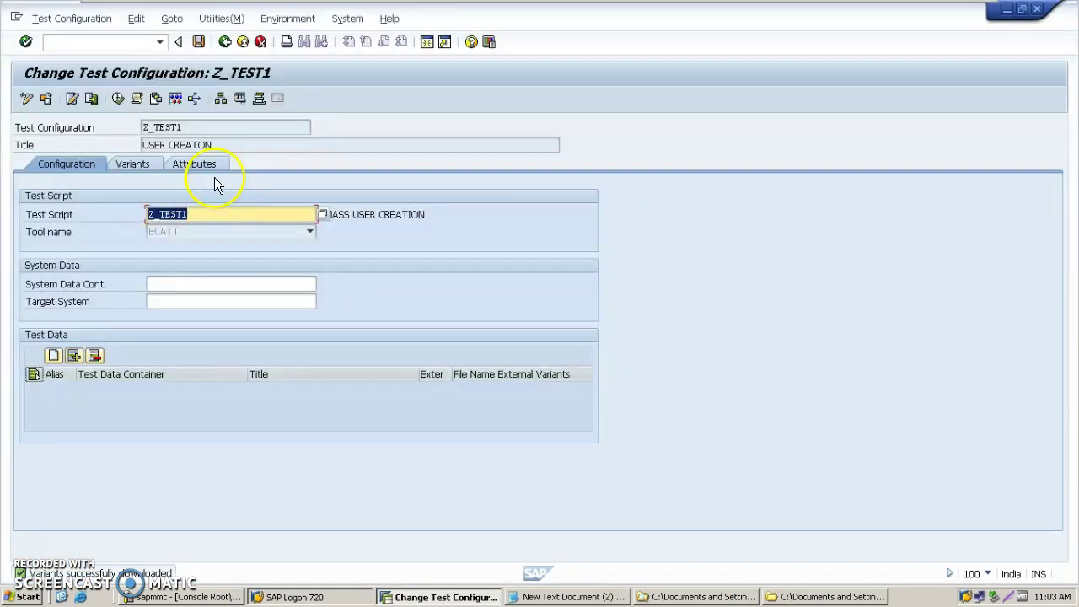
pyautogui.click(191, 166)
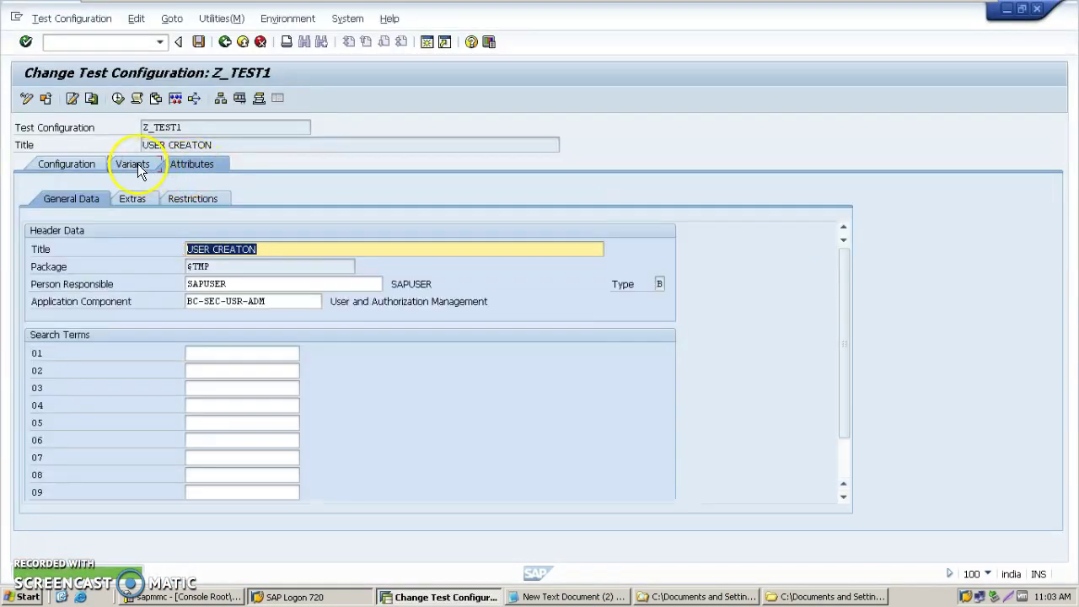
pyautogui.click(137, 165)
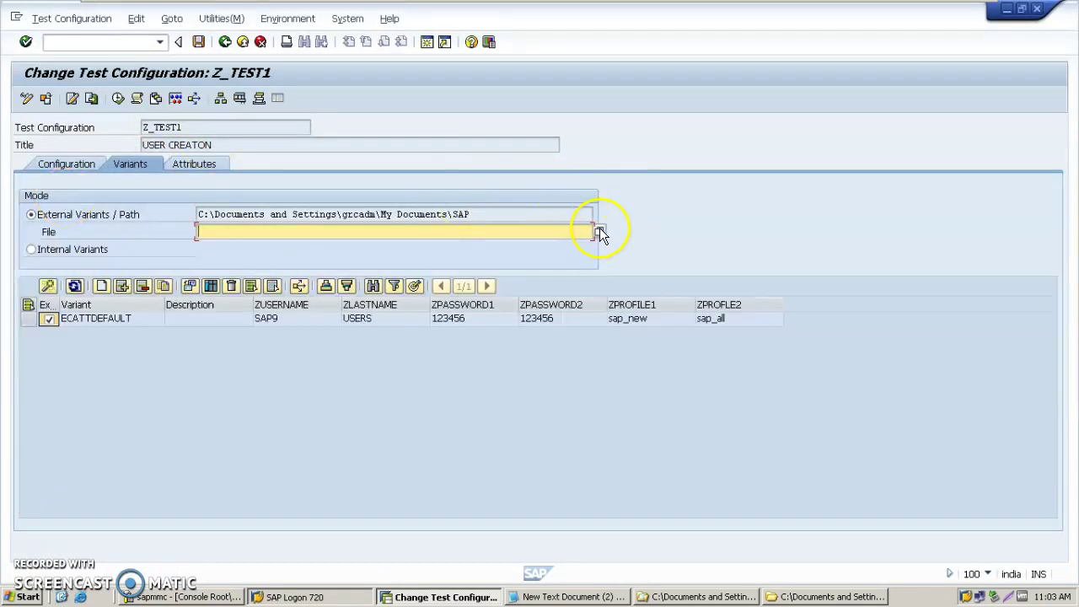
pyautogui.click(599, 232)
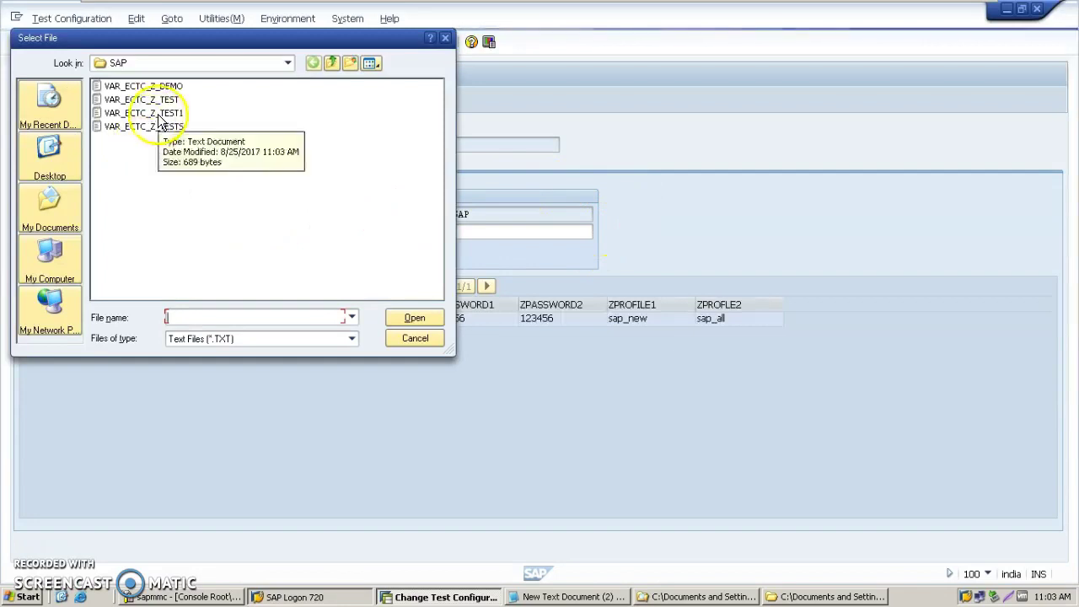
pyautogui.doubleClick(158, 120)
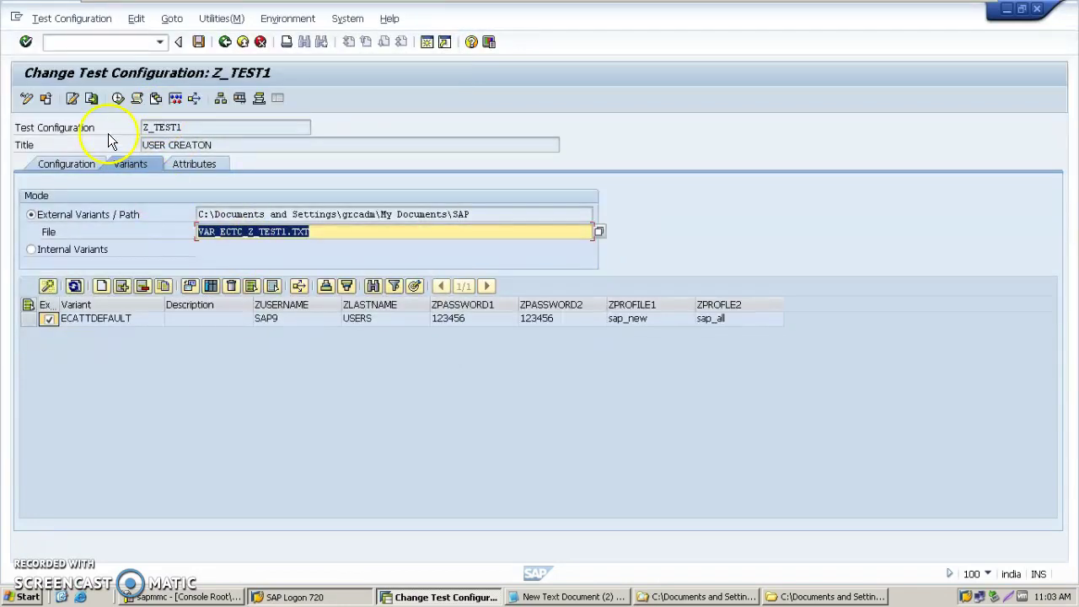
pyautogui.click(118, 98)
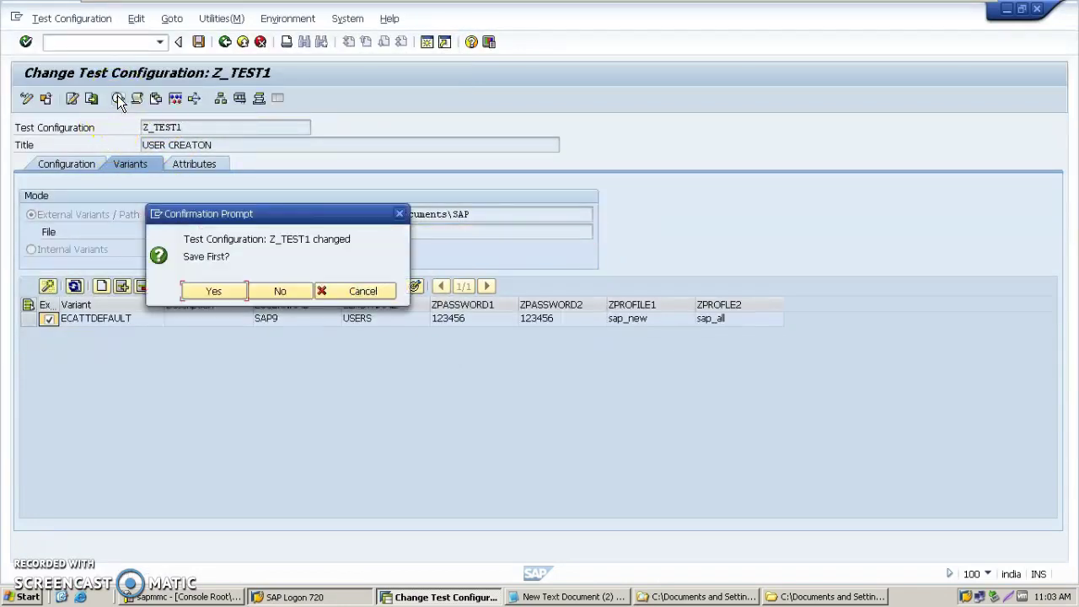
# - Save Z_TEST1, set error behavior to 'S No Termination, Continue with Next Script Command', debugging mode N
pyautogui.click(213, 292)
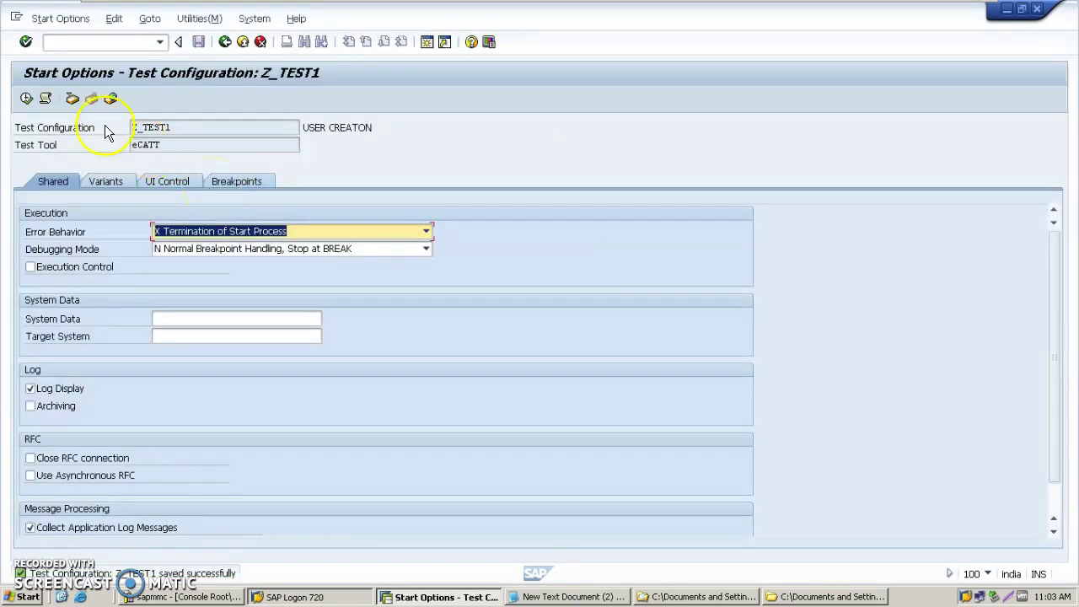
pyautogui.click(215, 236)
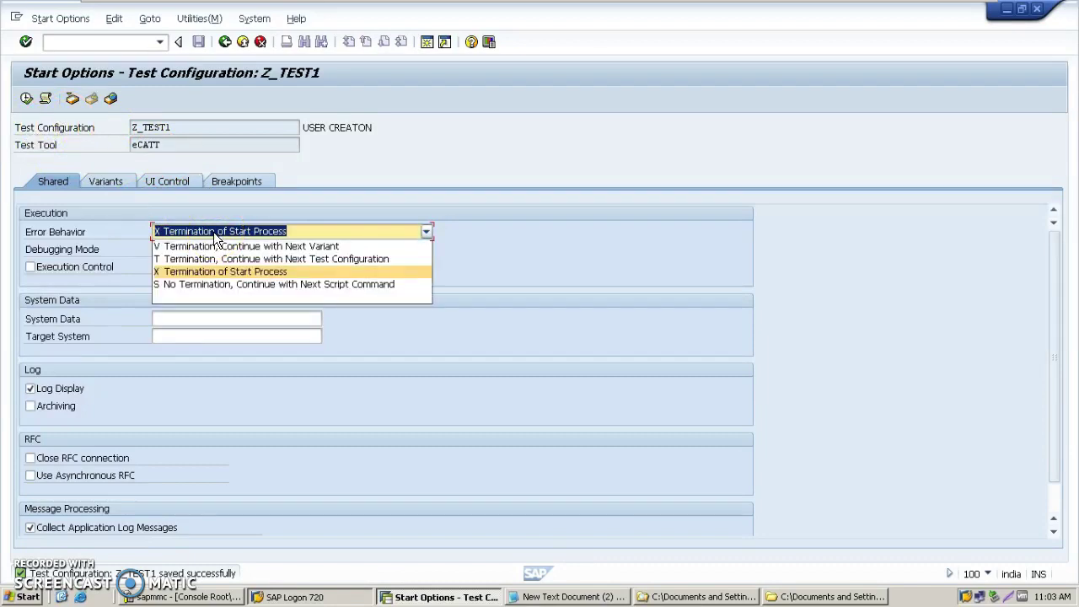
pyautogui.click(214, 284)
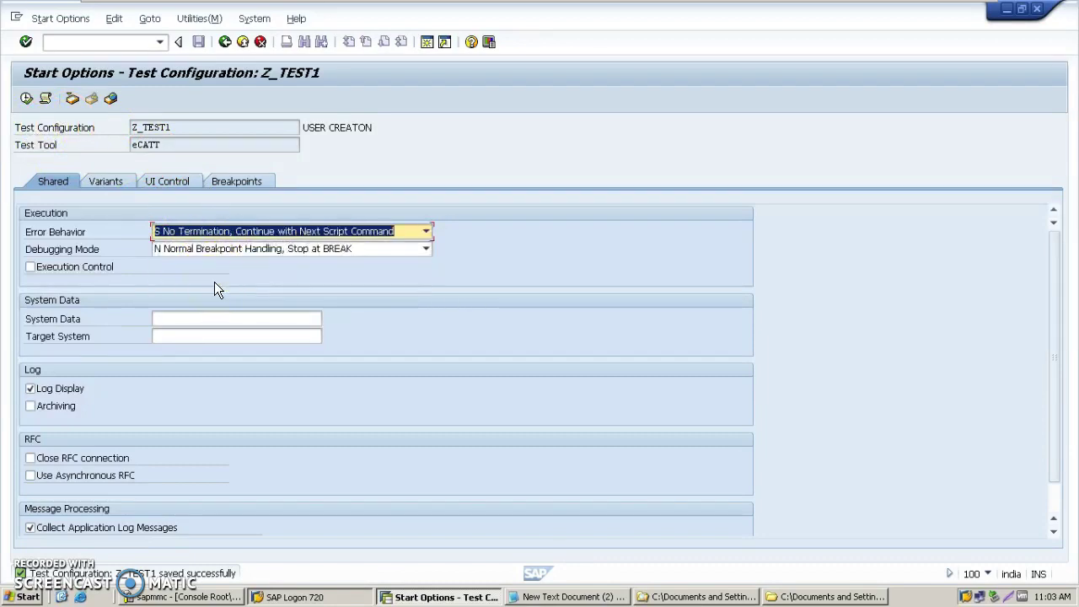
pyautogui.click(290, 253)
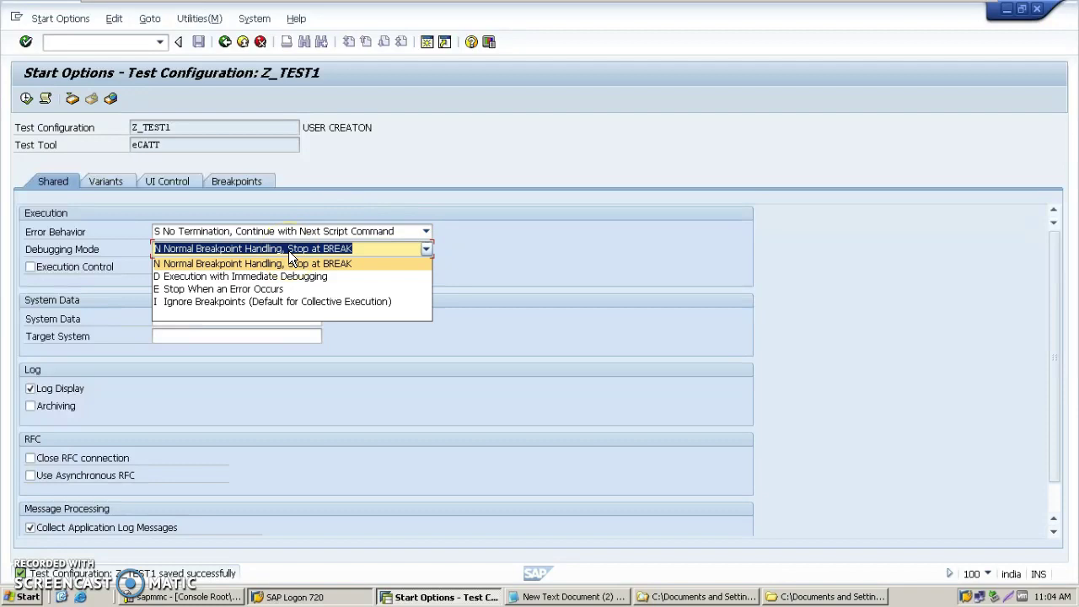
pyautogui.click(290, 257)
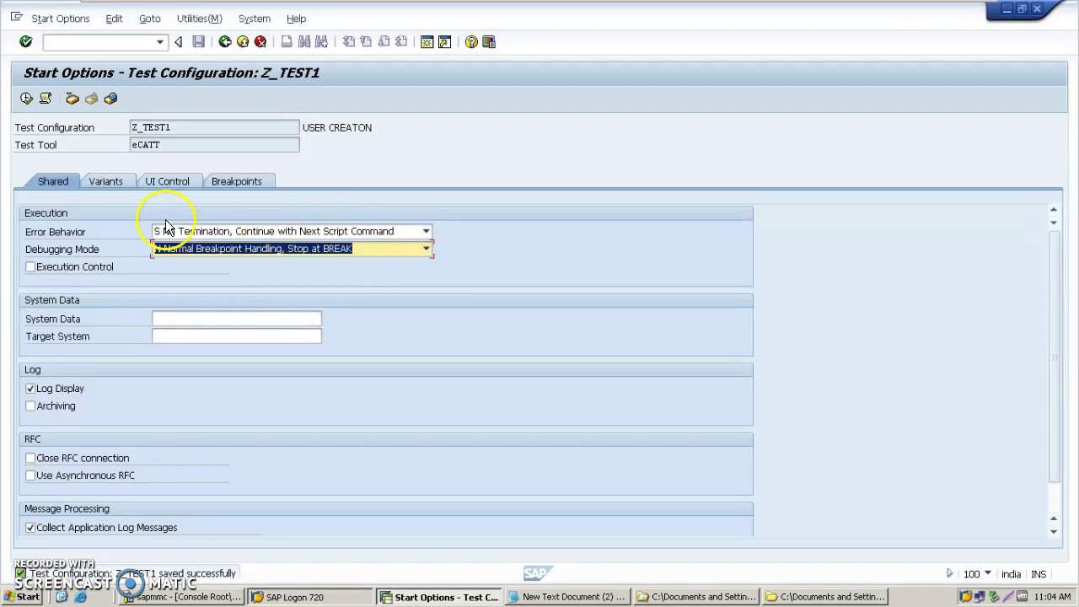
# - Execute Z_TEST1 with all nine external variants, then go back to SAP Easy Access
pyautogui.click(26, 98)
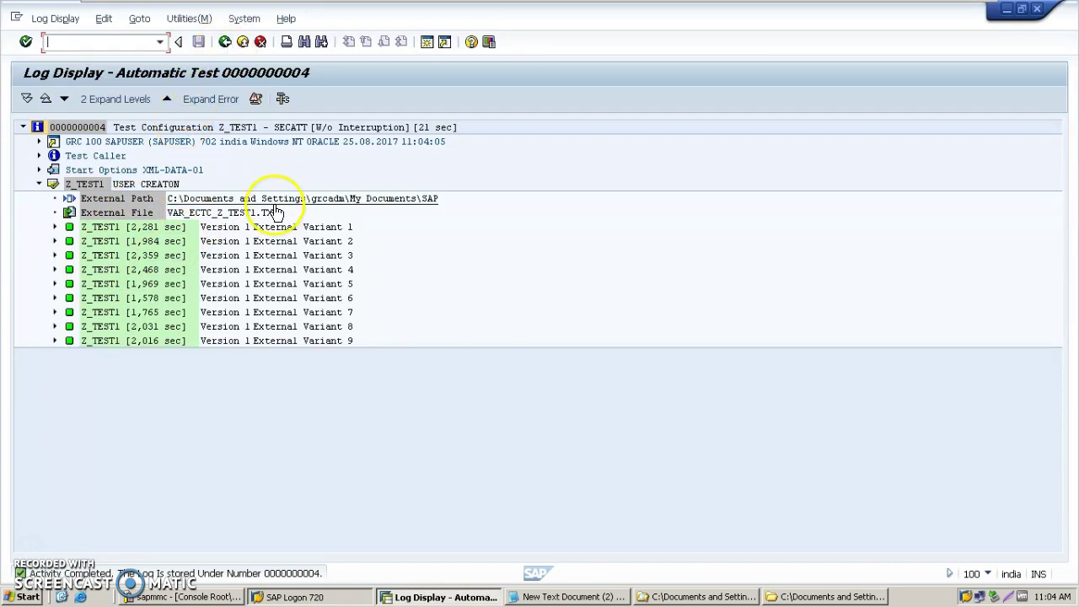
pyautogui.click(226, 42)
pyautogui.click(226, 42)
pyautogui.click(222, 47)
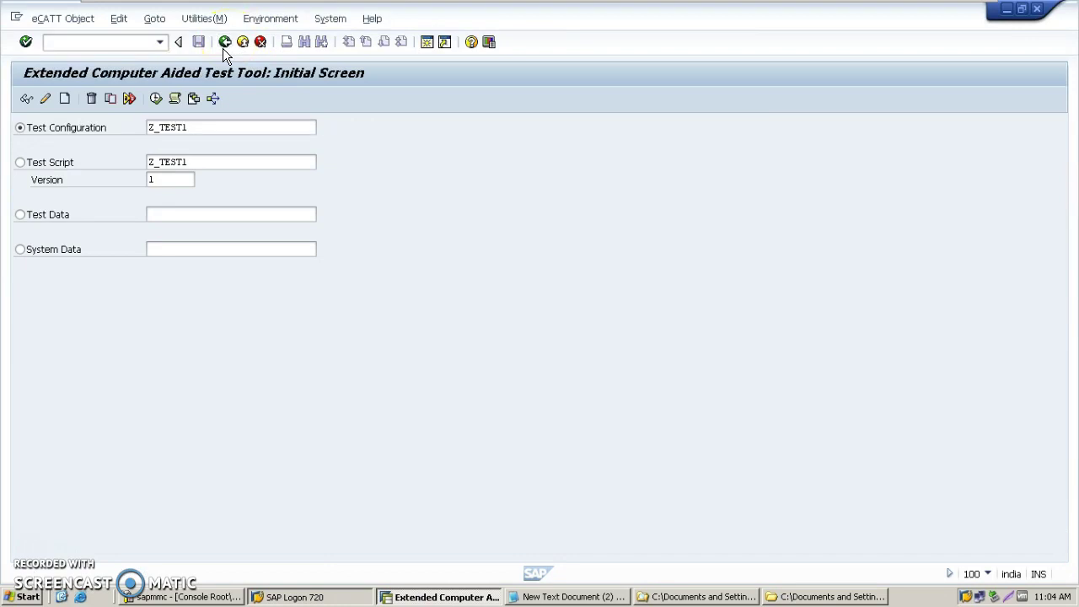
pyautogui.click(223, 48)
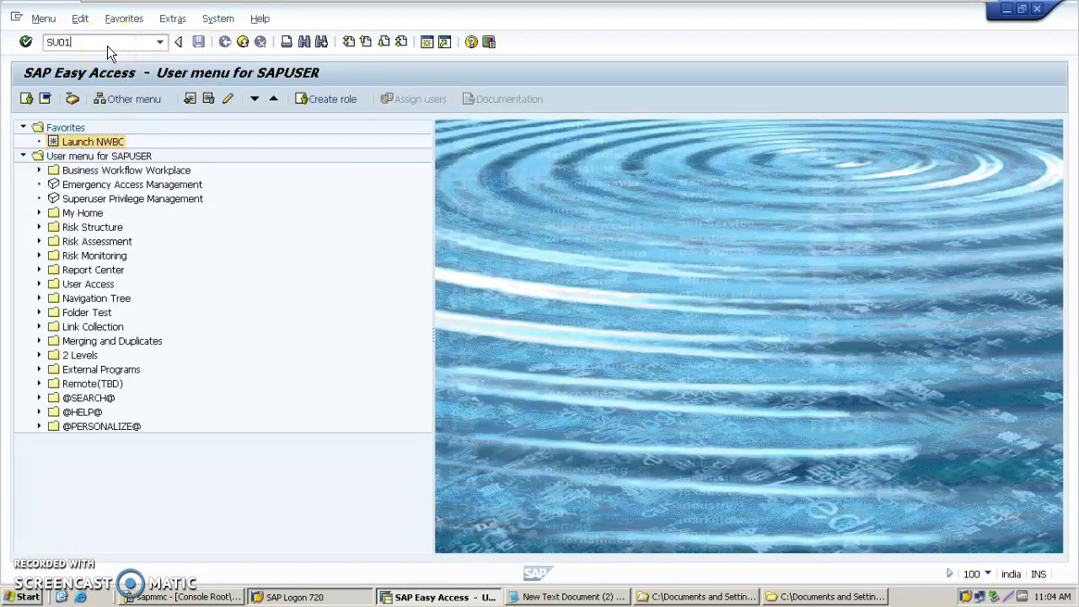
# - In SU01, display user SAP10 and check its logon data
pyautogui.click(107, 44)
pyautogui.write('SU01')
pyautogui.press('Return')
pyautogui.press('BackSpace')
pyautogui.press('BackSpace')
pyautogui.press('BackSpace')
pyautogui.press('BackSpace')
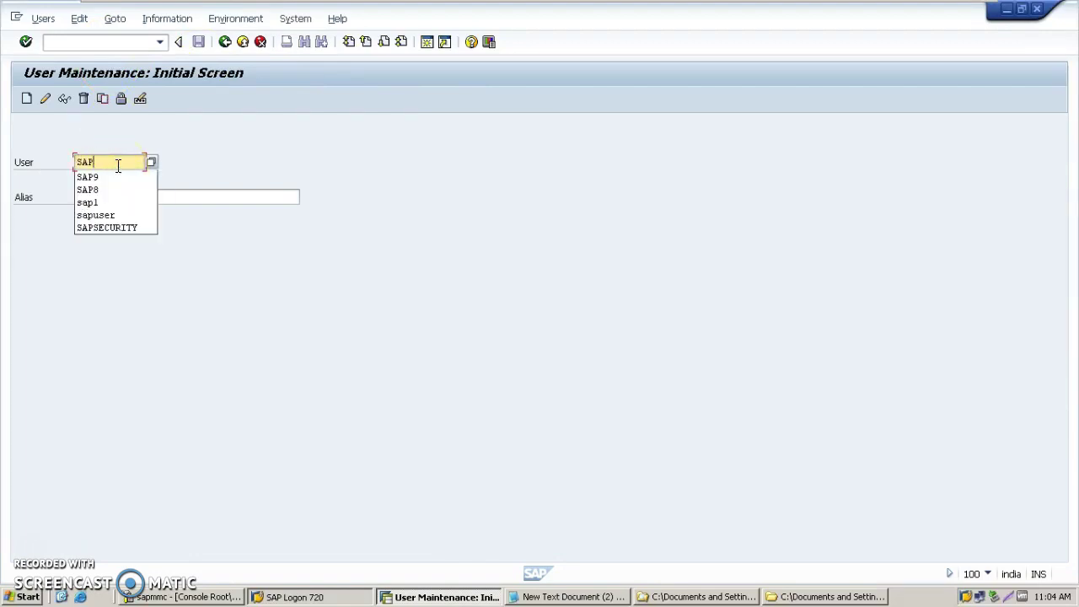
pyautogui.write('1')
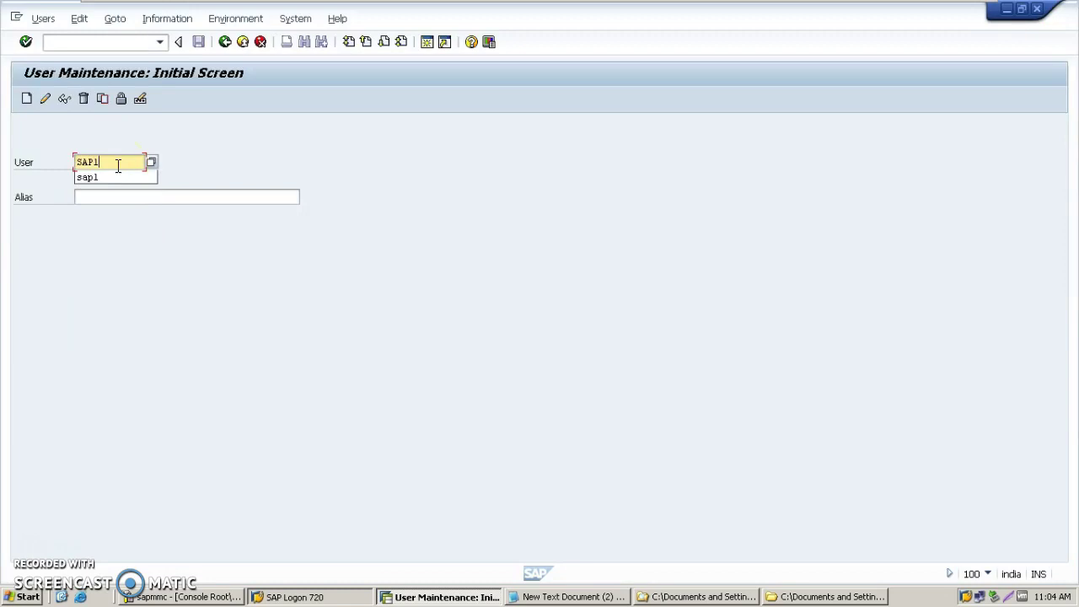
pyautogui.write('0')
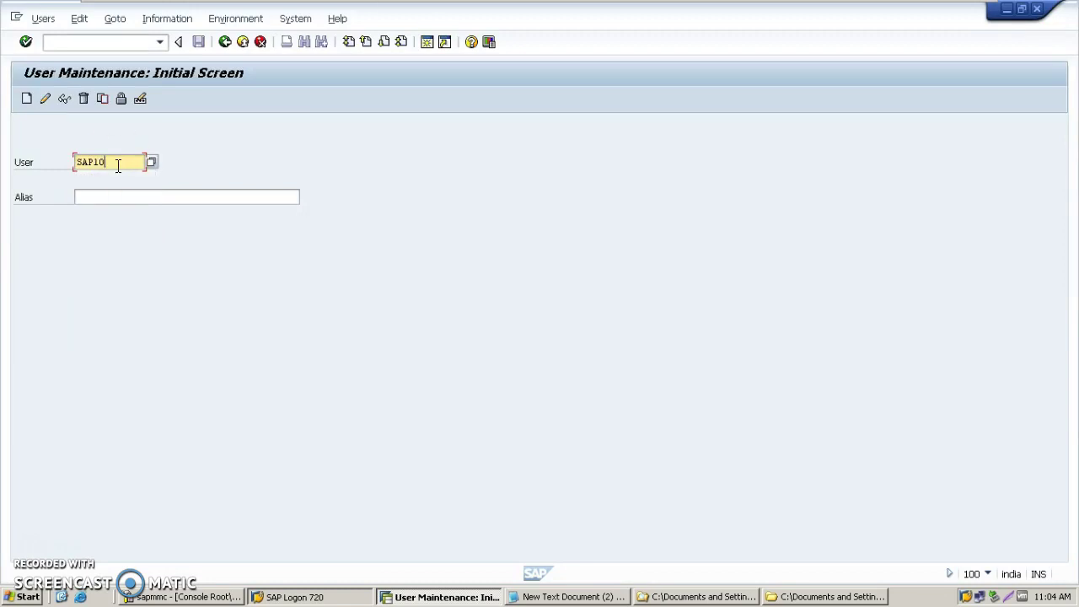
pyautogui.click(64, 98)
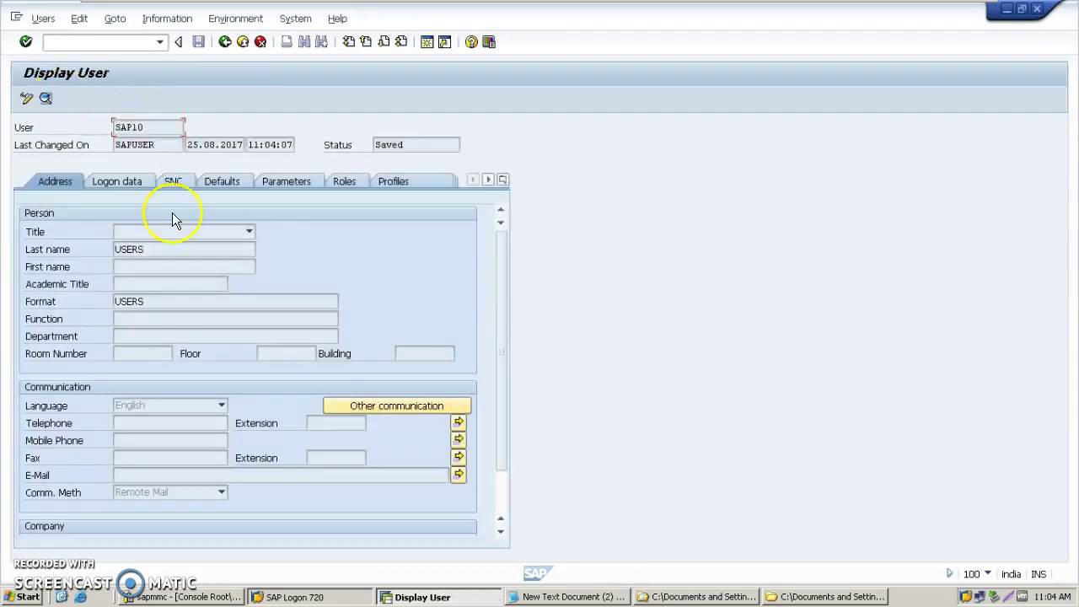
pyautogui.click(135, 183)
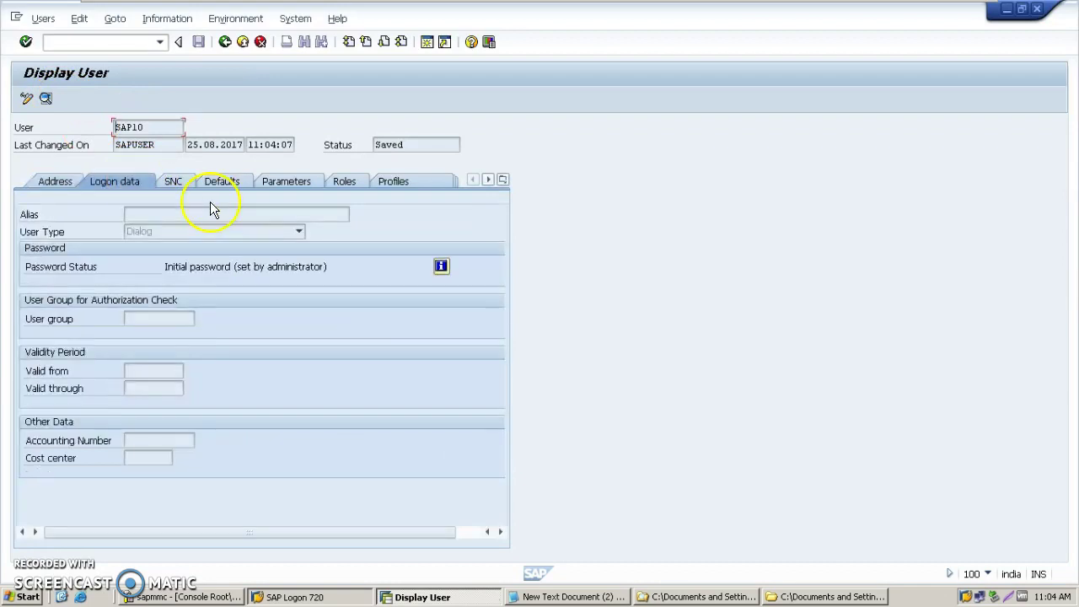
pyautogui.click(223, 49)
# - Display user SAP18 and its logon data, then return to SAP Easy Access
pyautogui.click(116, 157)
pyautogui.write('SAP')
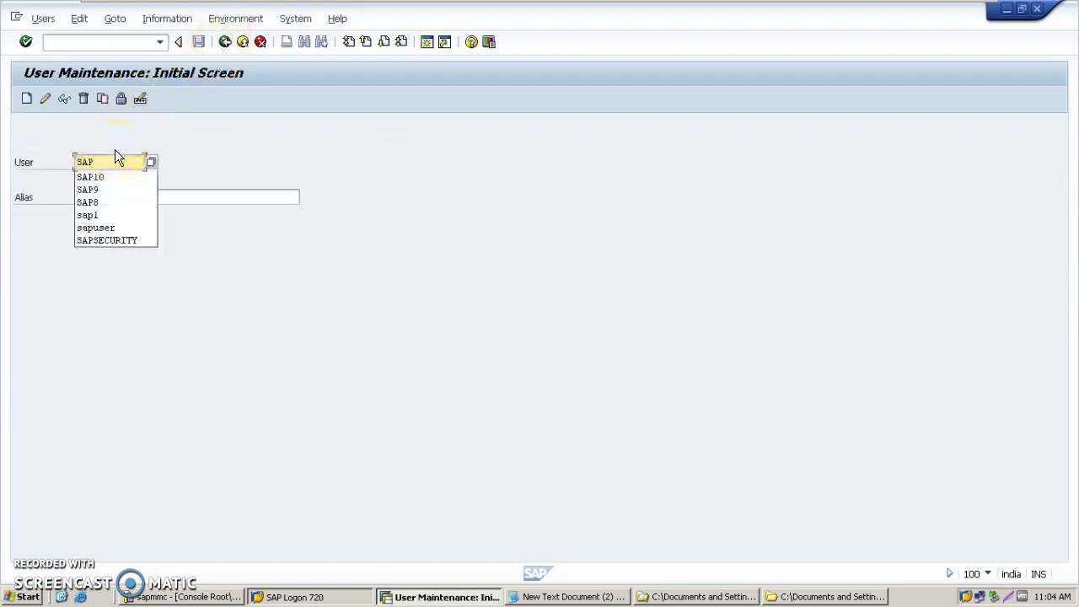
pyautogui.write('18')
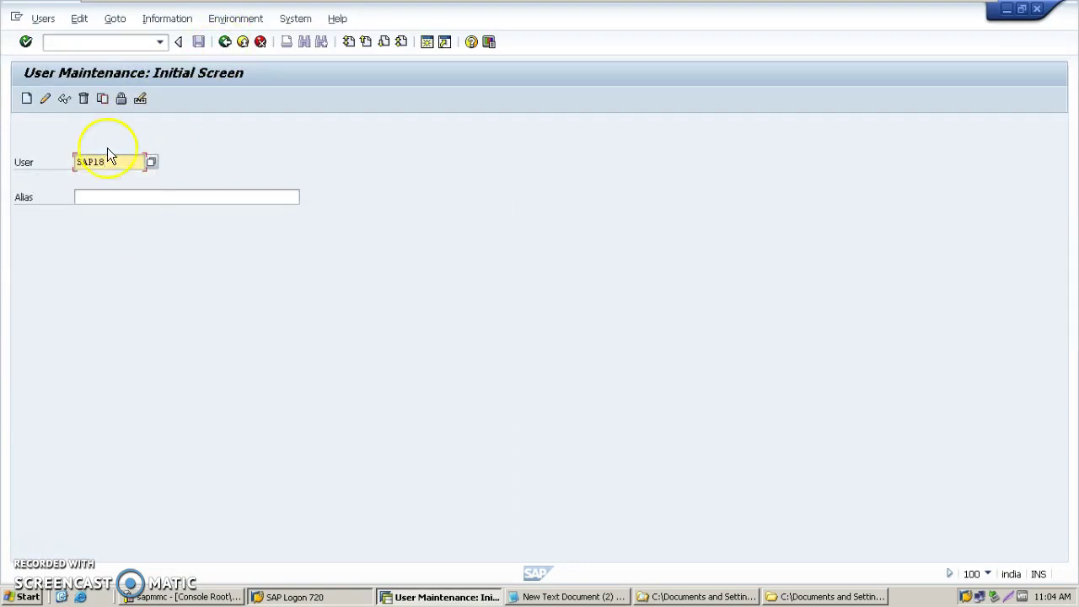
pyautogui.click(64, 101)
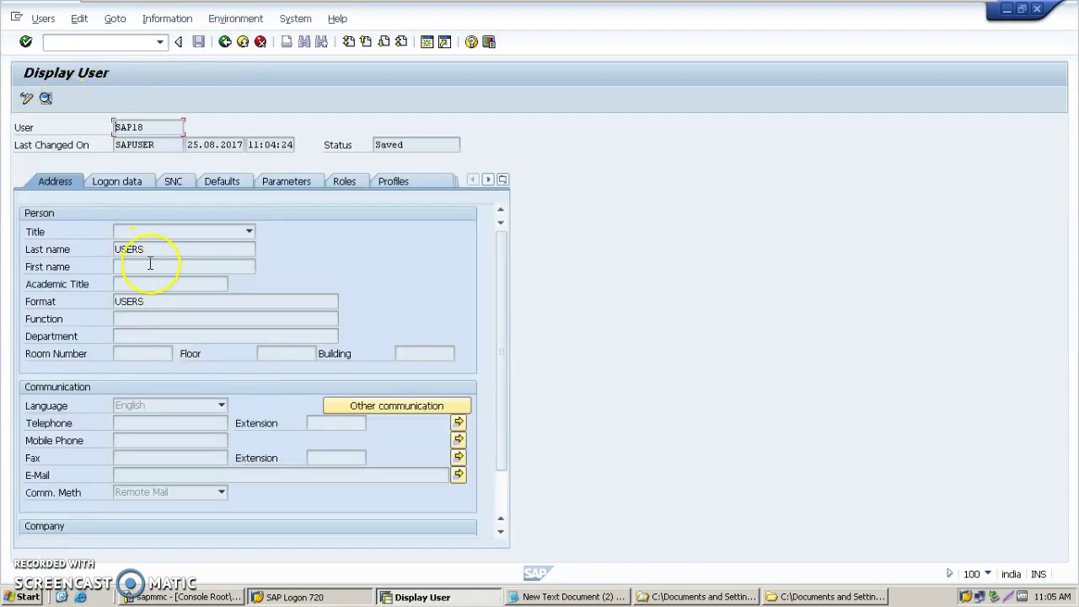
pyautogui.click(118, 182)
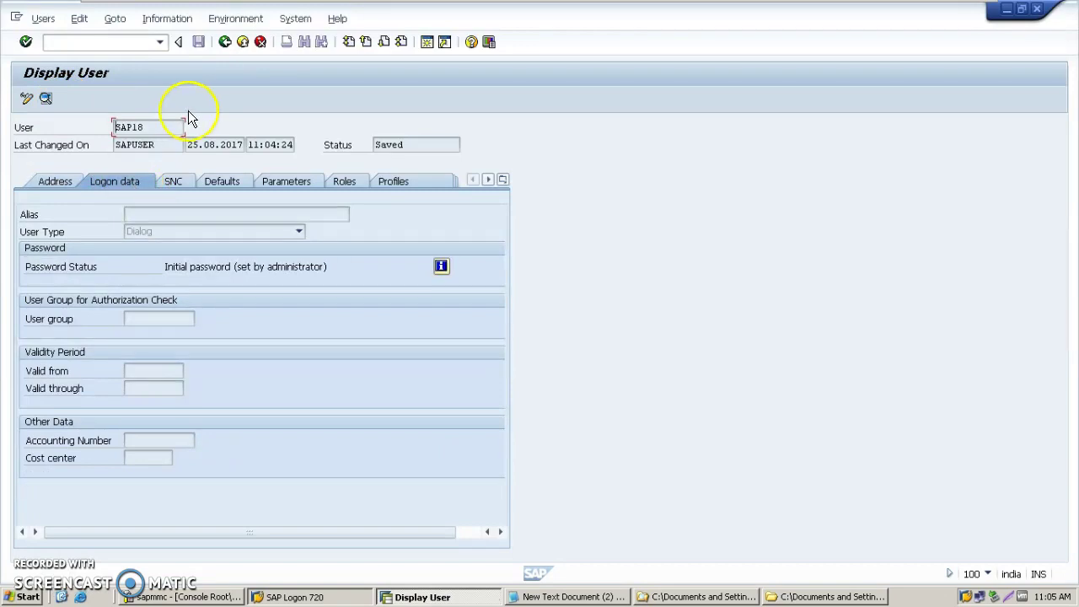
pyautogui.click(224, 42)
pyautogui.click(224, 43)
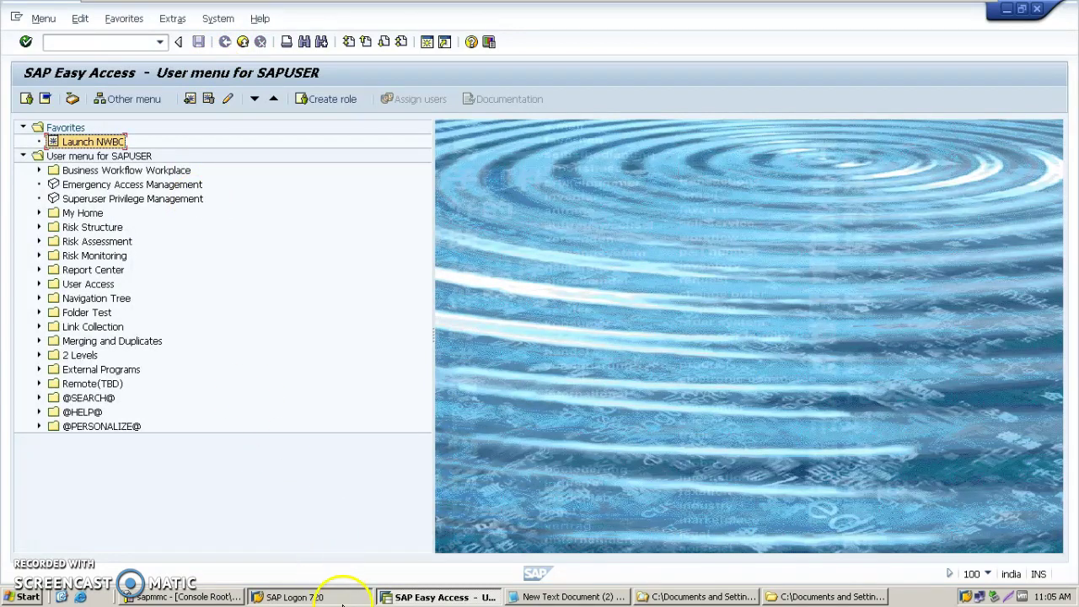
pyautogui.click(422, 599)
pyautogui.click(423, 598)
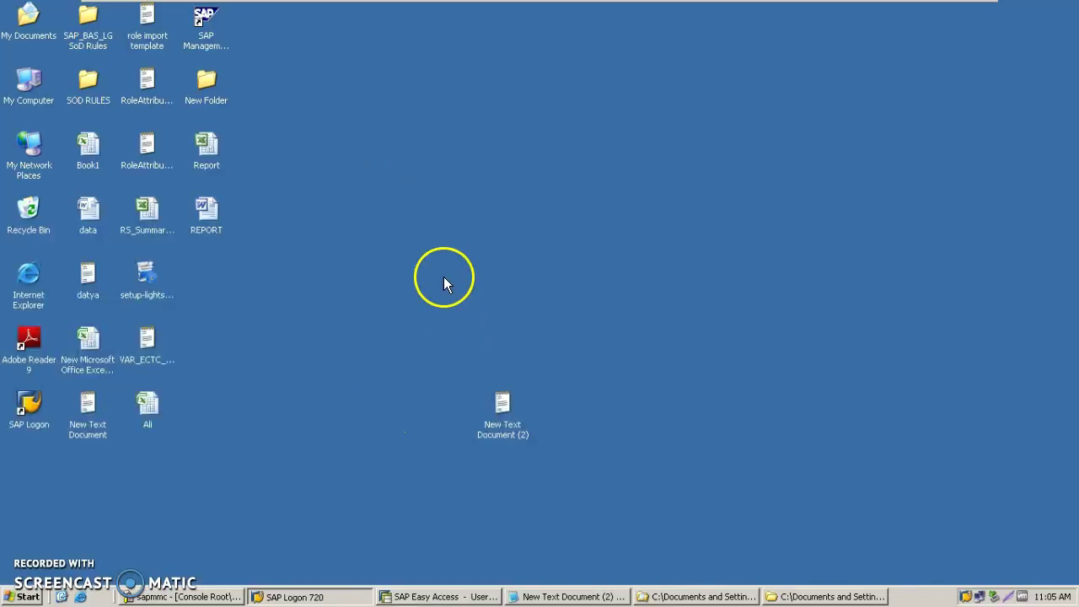
pyautogui.click(422, 597)
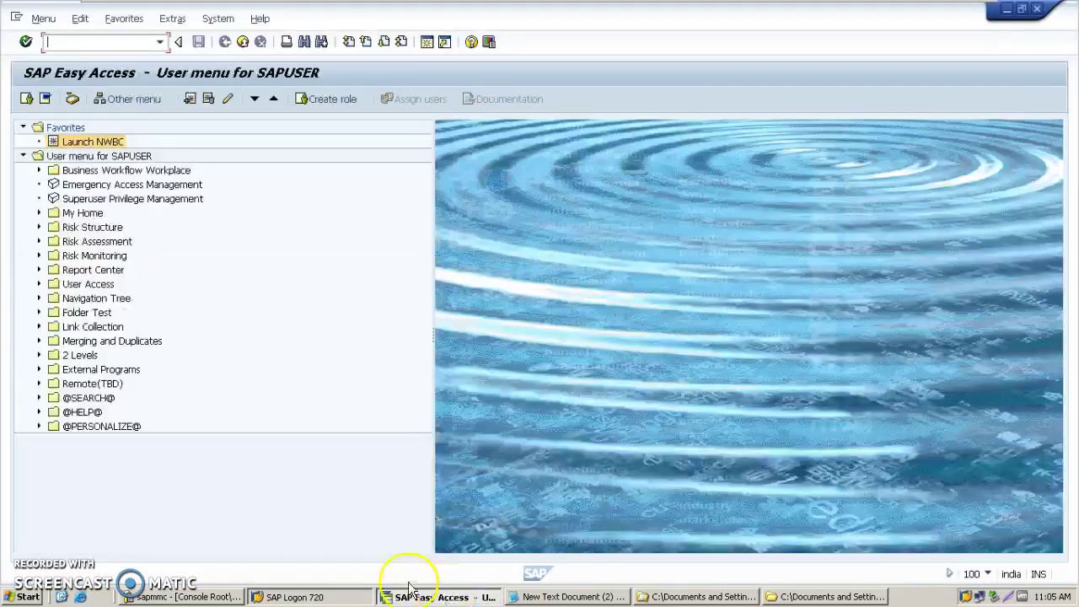